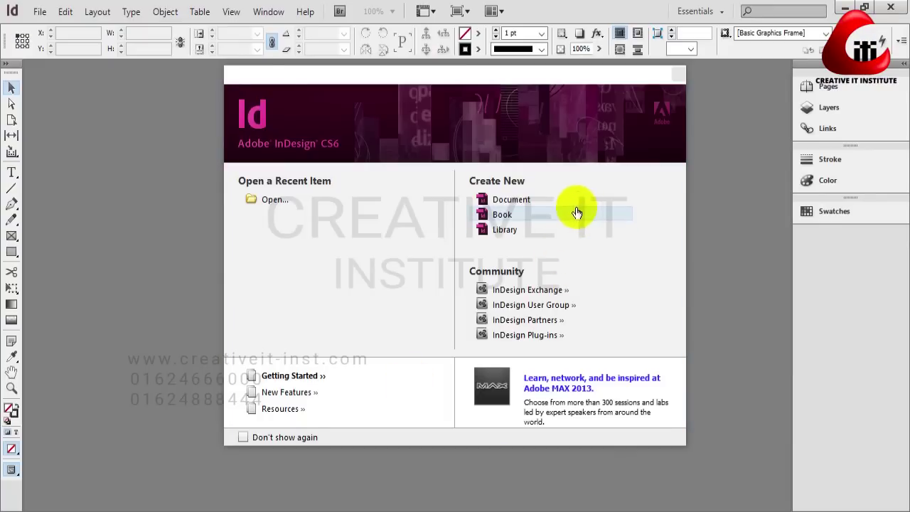
{"action": "mouse_move", "coordinate": [474, 78]}
{"action": "left_mouse_down"}
{"action": "mouse_move", "coordinate": [479, 108]}
{"action": "mouse_move", "coordinate": [482, 85]}
{"action": "left_mouse_up"}
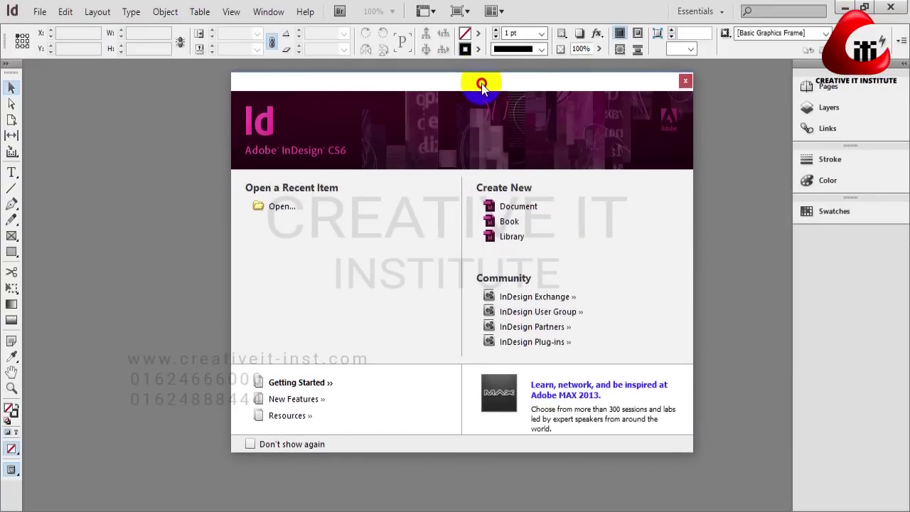
{"action": "left_click", "coordinate": [526, 207]}
{"action": "left_click_drag", "start_coordinate": [506, 119], "coordinate": [528, 101]}
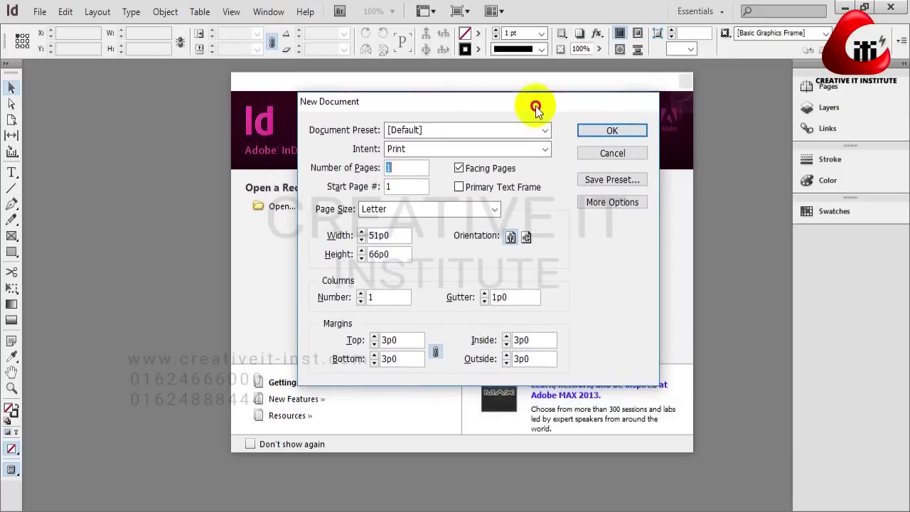
{"action": "left_click", "coordinate": [491, 206]}
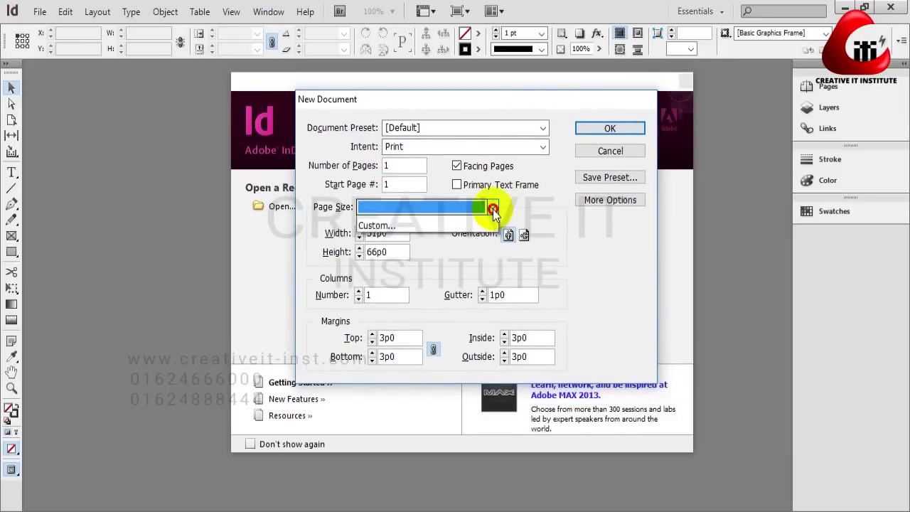
{"action": "left_click", "coordinate": [398, 307]}
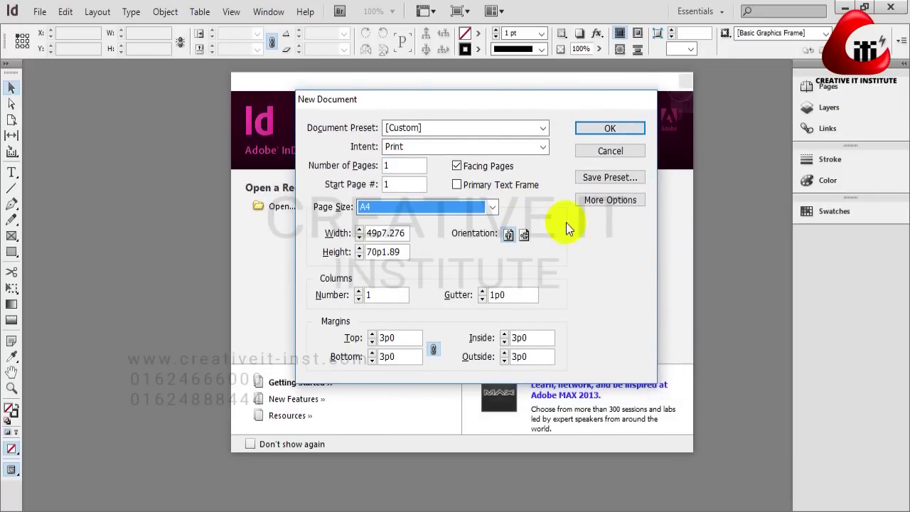
{"action": "left_click", "coordinate": [508, 235]}
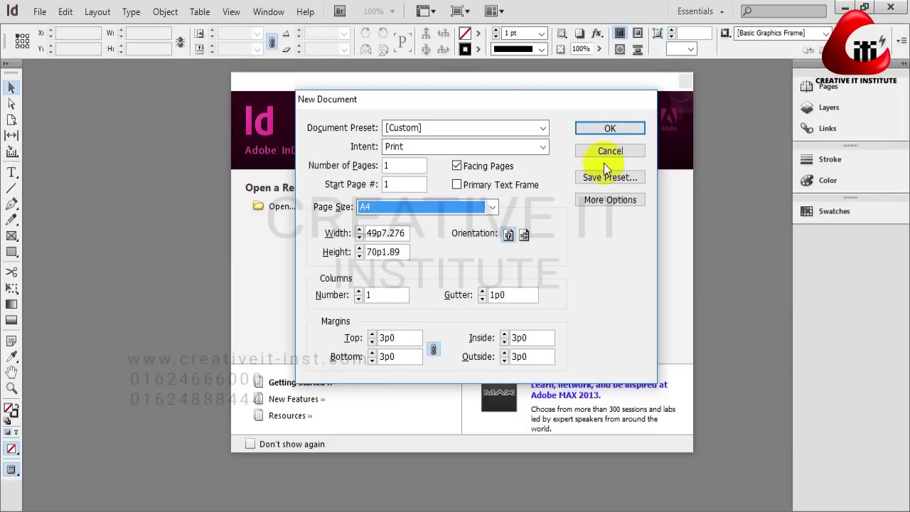
{"action": "left_click", "coordinate": [611, 200]}
{"action": "left_click", "coordinate": [379, 419]}
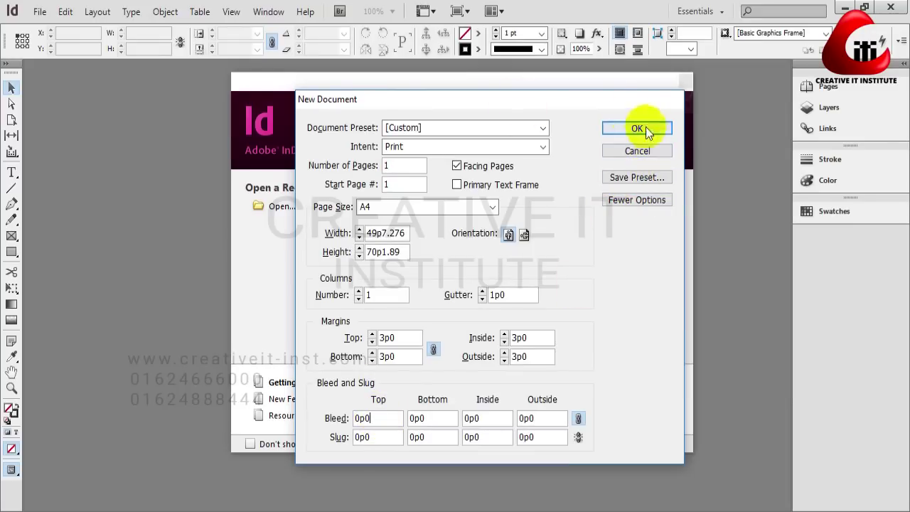
{"action": "left_click_drag", "start_coordinate": [595, 96], "coordinate": [613, 111]}
{"action": "left_click", "coordinate": [646, 159]}
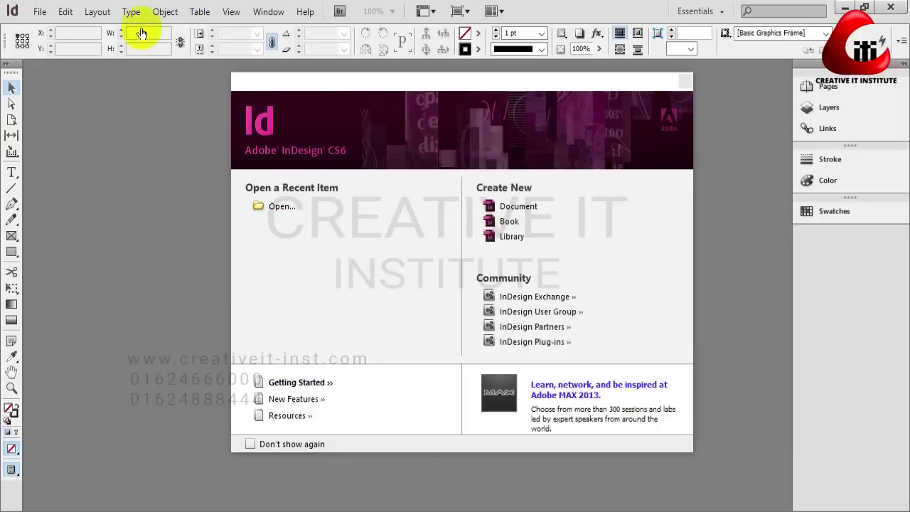
Set both the horizontal and vertical ruler units to inches in the preferences.
{"action": "left_click", "coordinate": [64, 12]}
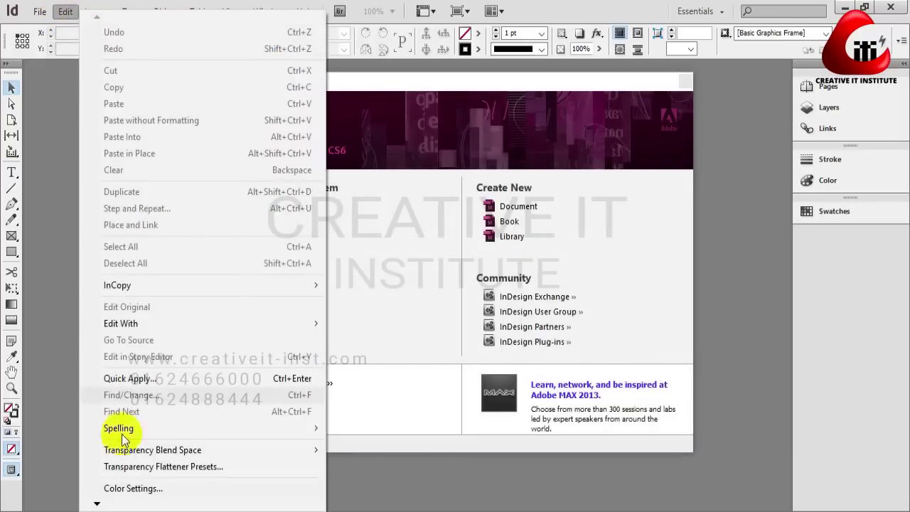
{"action": "left_click", "coordinate": [92, 502]}
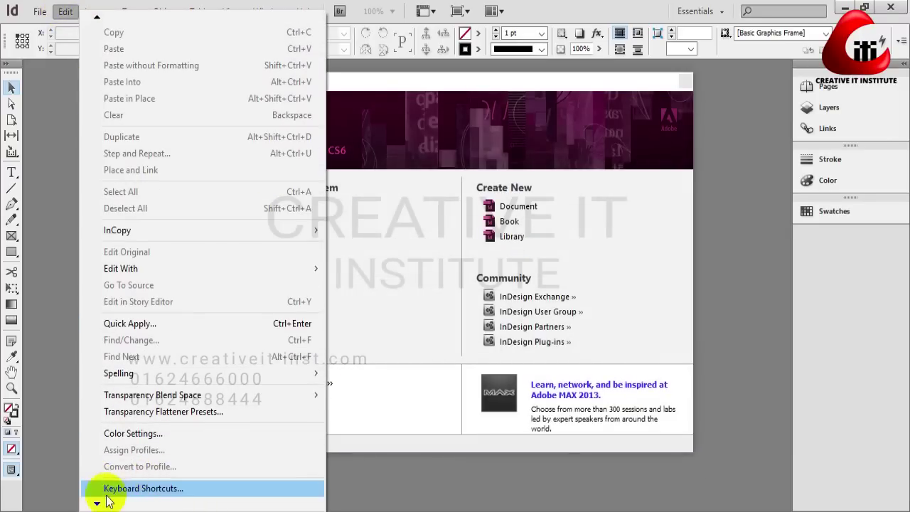
{"action": "left_click", "coordinate": [99, 502]}
{"action": "mouse_move", "coordinate": [206, 489]}
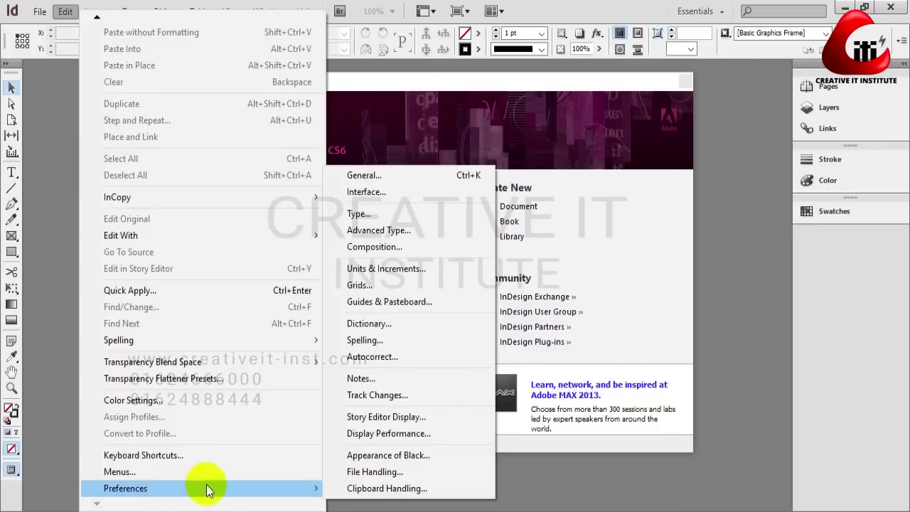
{"action": "left_click", "coordinate": [401, 176]}
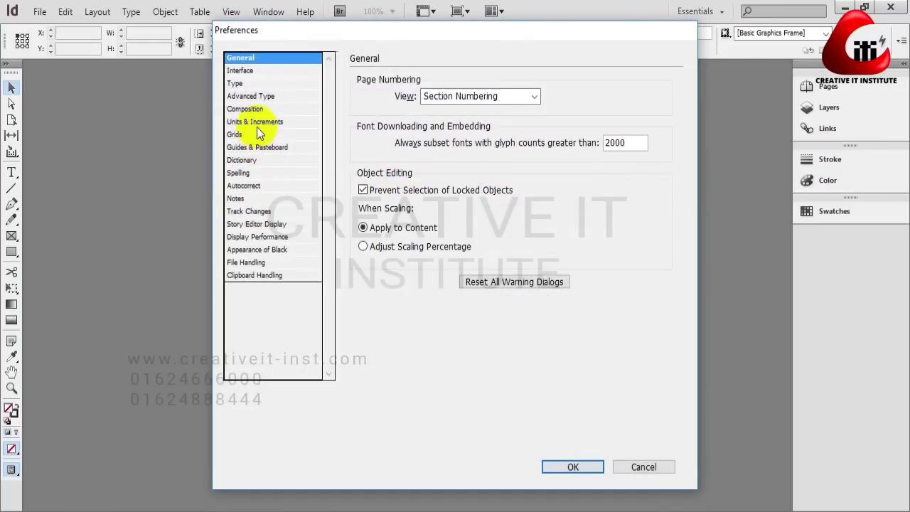
{"action": "left_click", "coordinate": [257, 122]}
{"action": "left_click", "coordinate": [483, 116]}
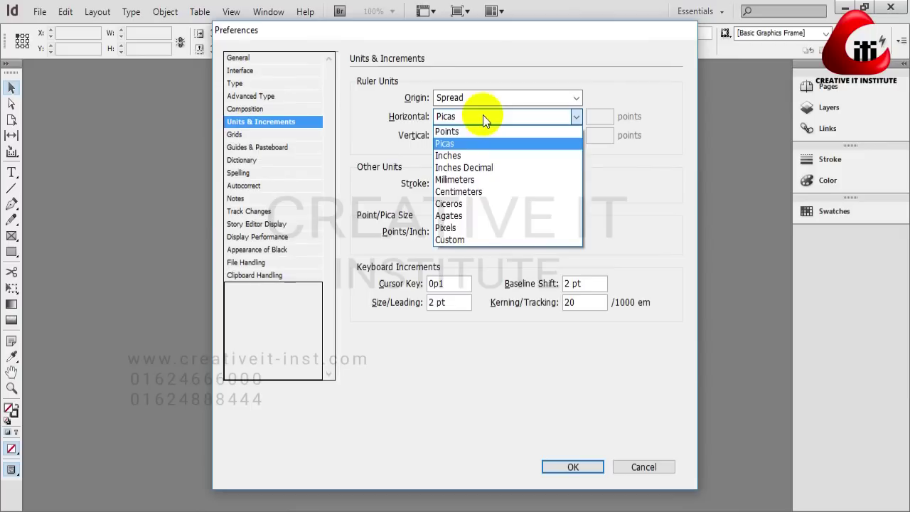
{"action": "left_click", "coordinate": [463, 156]}
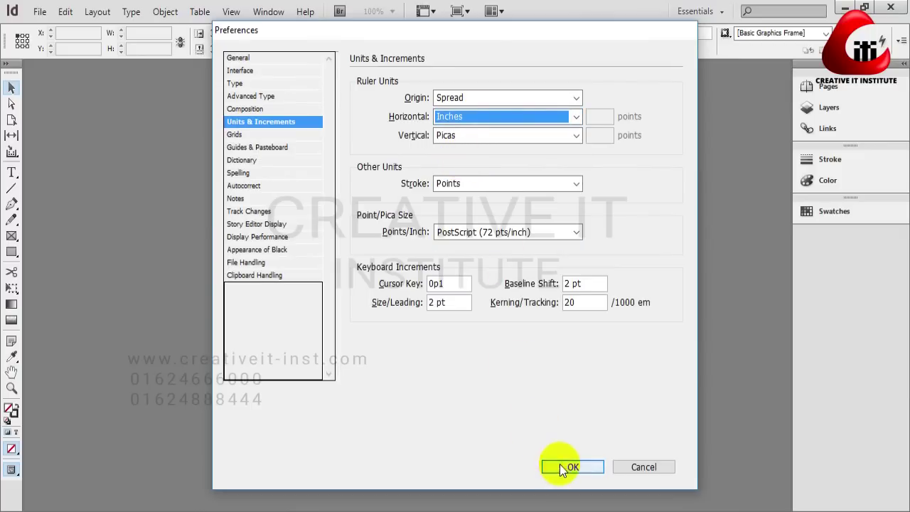
{"action": "left_click", "coordinate": [535, 137]}
{"action": "left_click", "coordinate": [486, 174]}
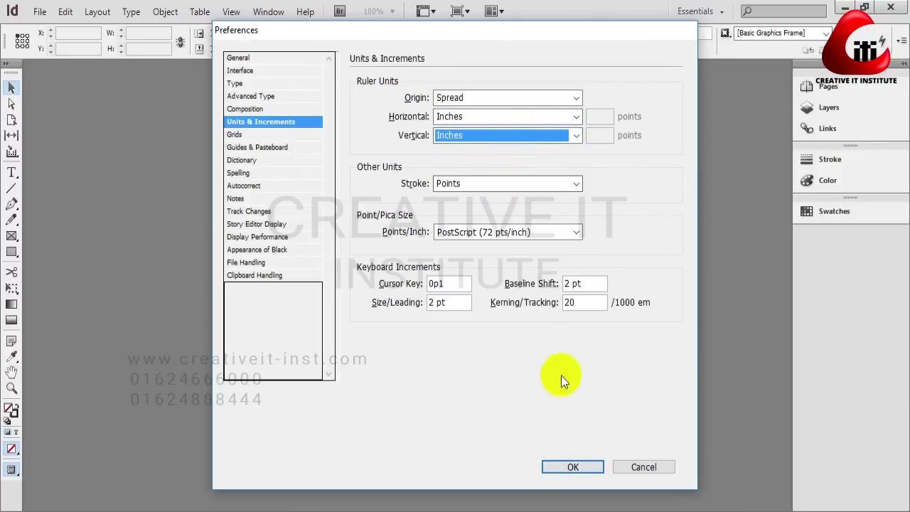
{"action": "left_click", "coordinate": [573, 467]}
Create a one-page Letter document with facing pages and a 0.125 in bleed on all sides.
{"action": "left_click", "coordinate": [518, 207]}
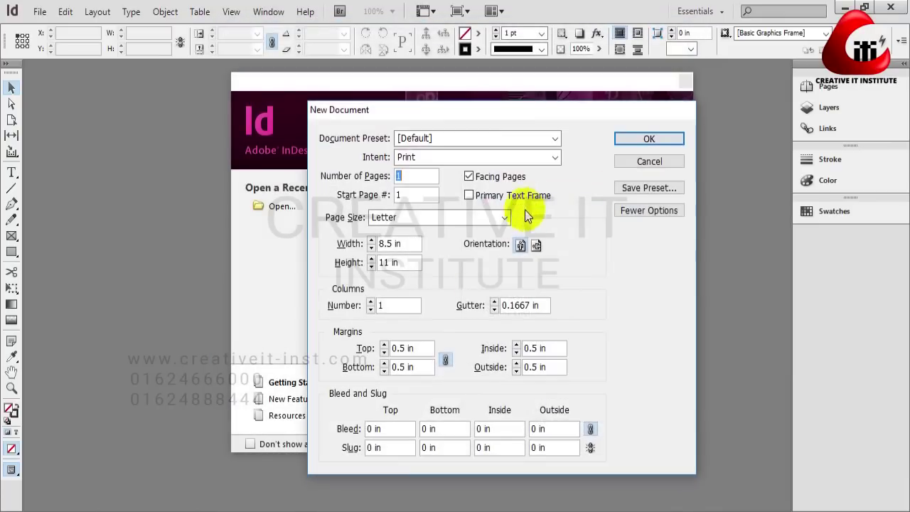
{"action": "key", "text": "Up"}
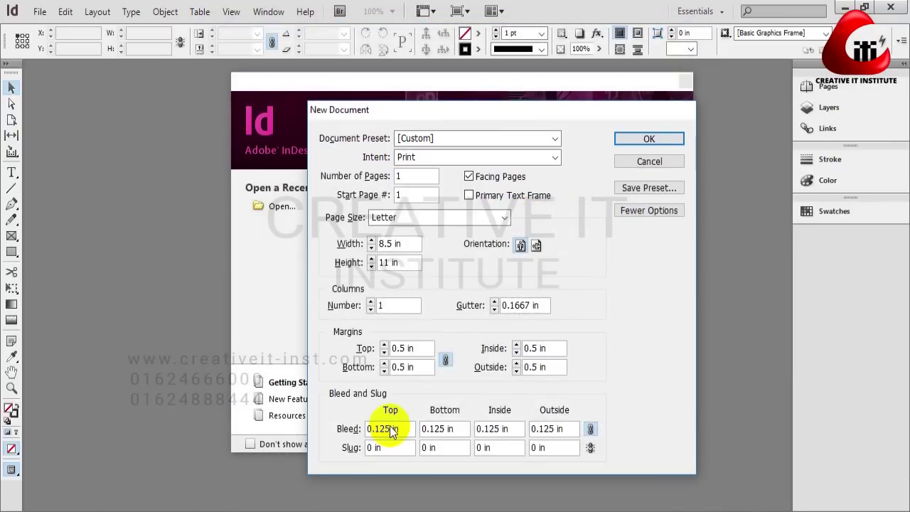
{"action": "left_click", "coordinate": [636, 141]}
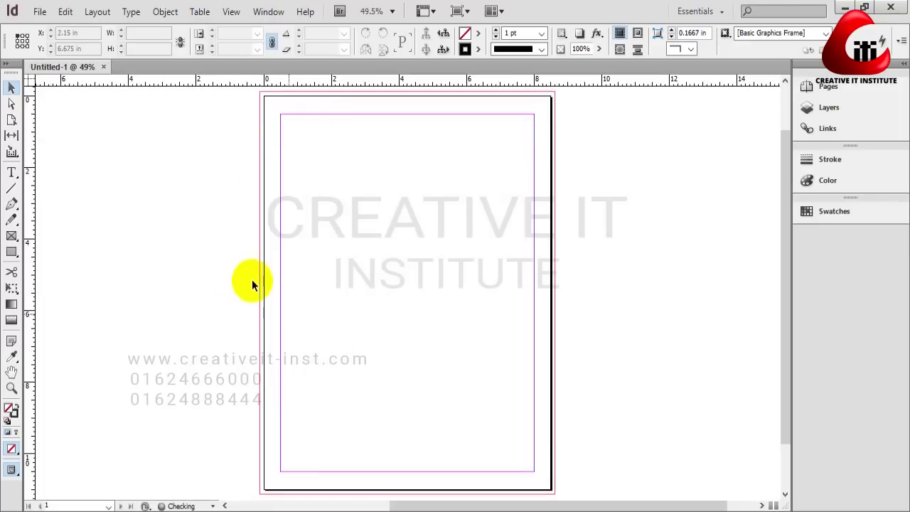
{"action": "scroll", "coordinate": [288, 312], "scroll_direction": "up", "scroll_amount": 1}
{"action": "scroll", "coordinate": [462, 166], "scroll_direction": "down", "scroll_amount": 1}
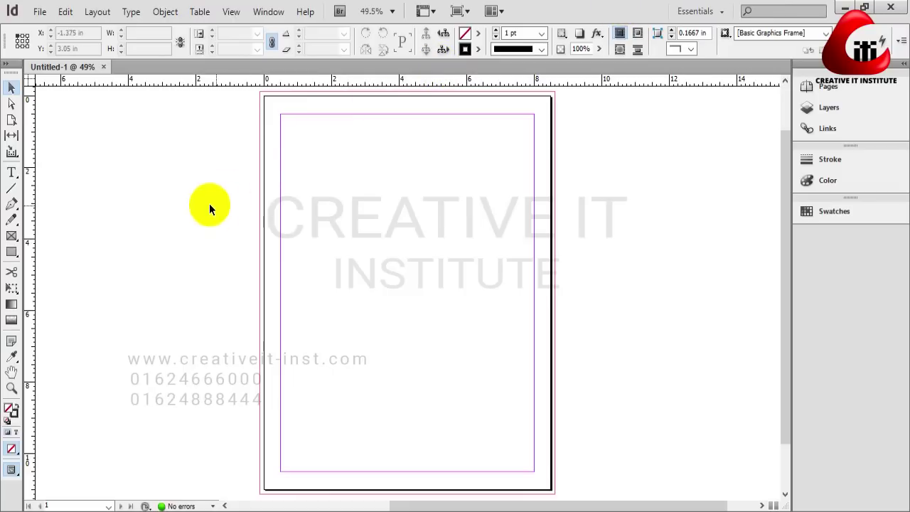
Draw a square rectangle frame about 4.5 in wide and high in the lower part of the page.
{"action": "left_click", "coordinate": [13, 237]}
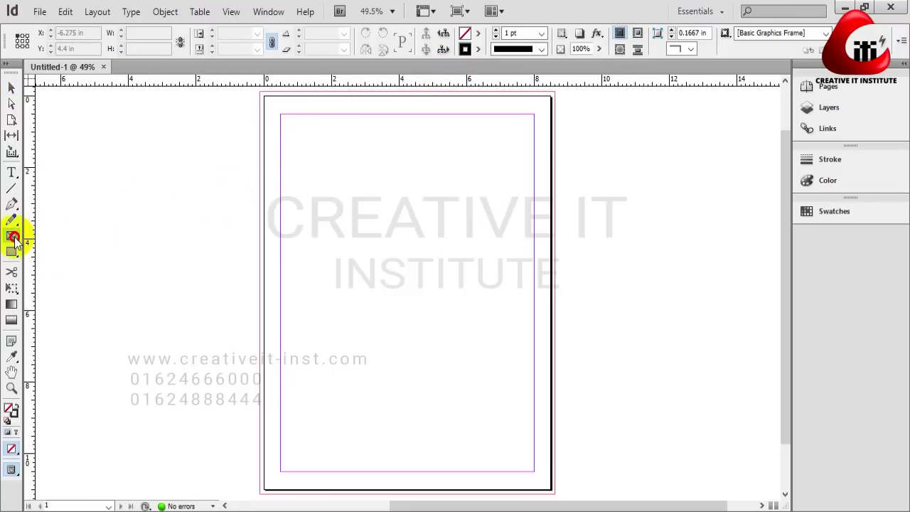
{"action": "left_click", "coordinate": [71, 236]}
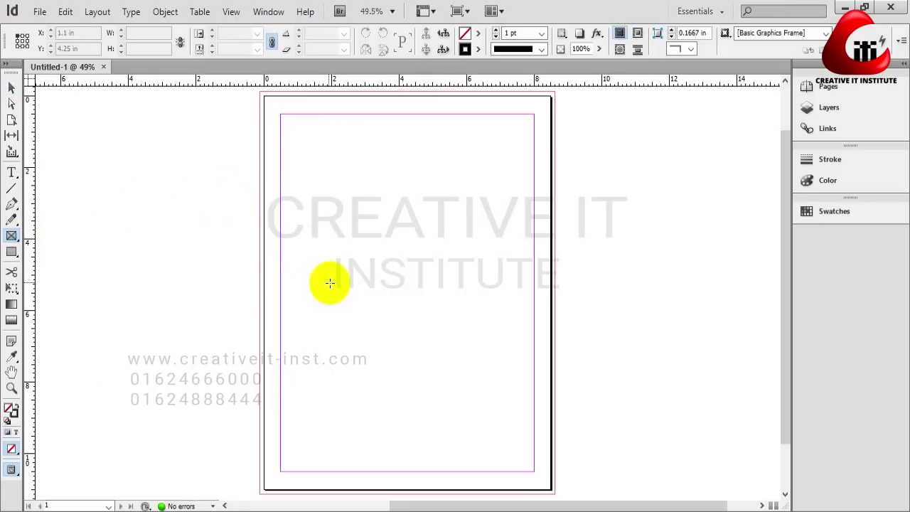
{"action": "left_click_drag", "start_coordinate": [361, 277], "coordinate": [514, 437]}
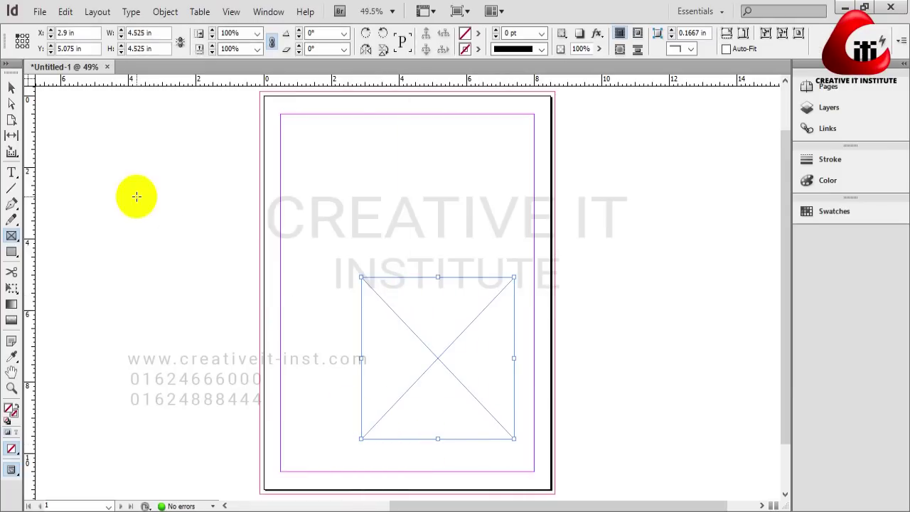
Turn the frame into a text frame and insert a table with 6 body rows and 7 columns in it.
{"action": "left_click", "coordinate": [12, 172]}
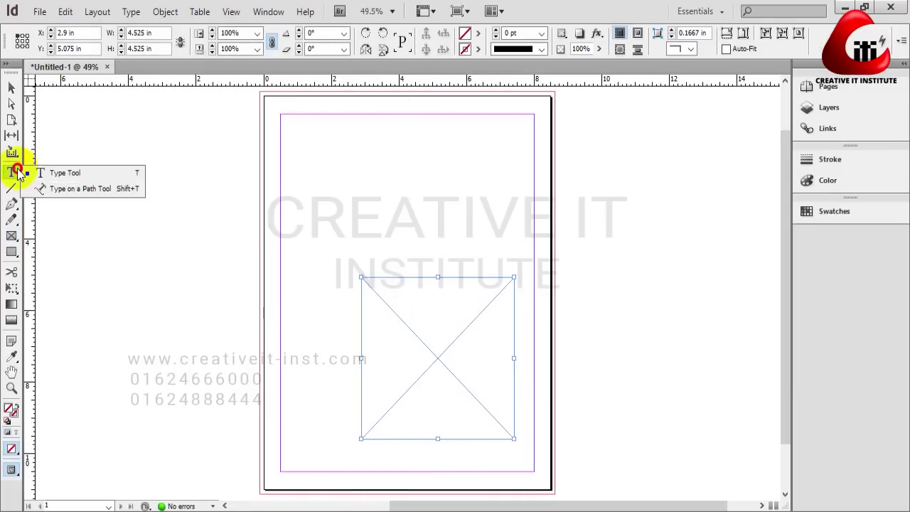
{"action": "left_click", "coordinate": [50, 174]}
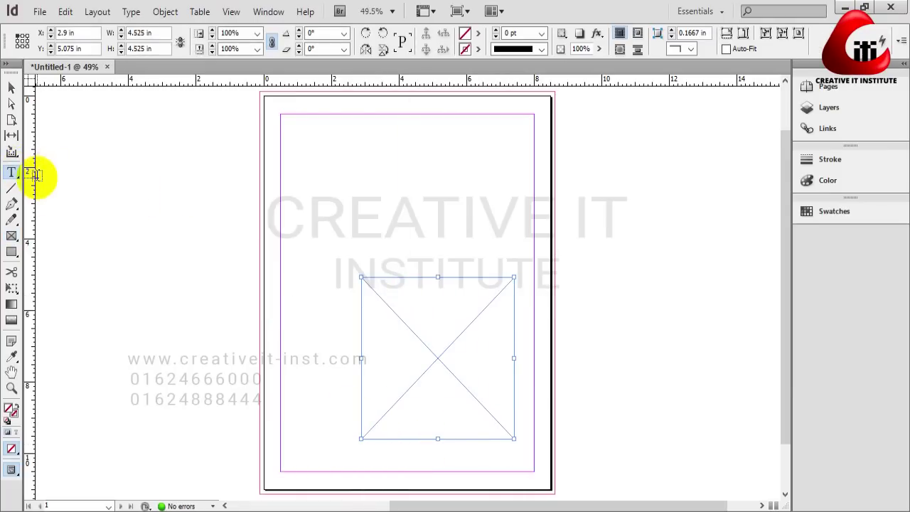
{"action": "left_click", "coordinate": [375, 293]}
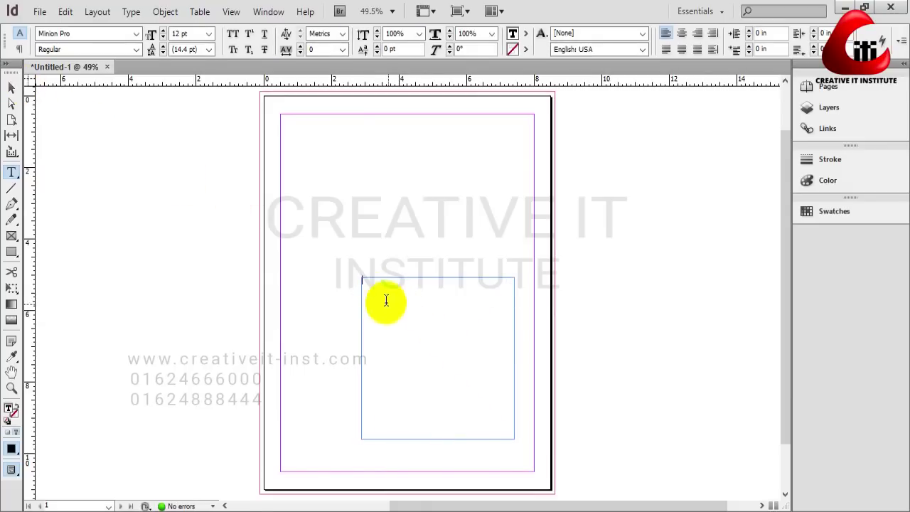
{"action": "left_click", "coordinate": [201, 15]}
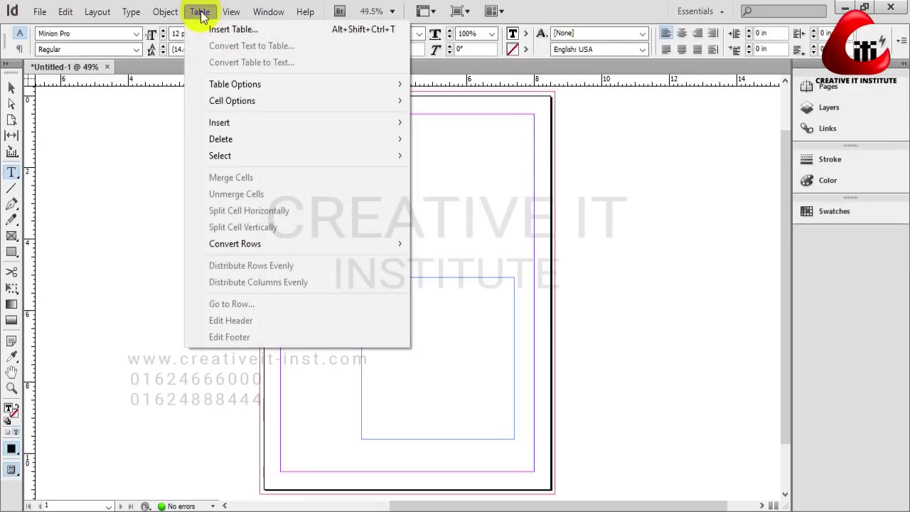
{"action": "left_click", "coordinate": [226, 32]}
{"action": "left_click_drag", "start_coordinate": [424, 181], "coordinate": [658, 288]}
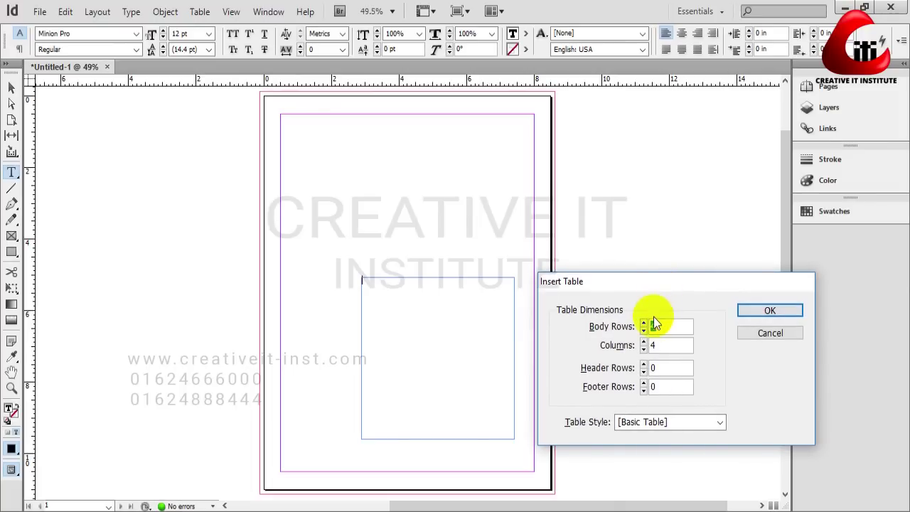
{"action": "type", "text": "6"}
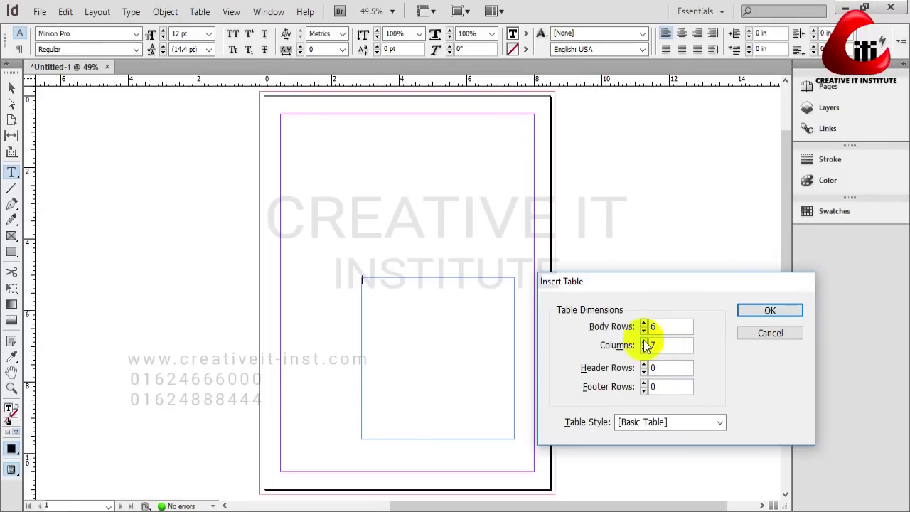
{"action": "left_click_drag", "start_coordinate": [684, 286], "coordinate": [687, 220]}
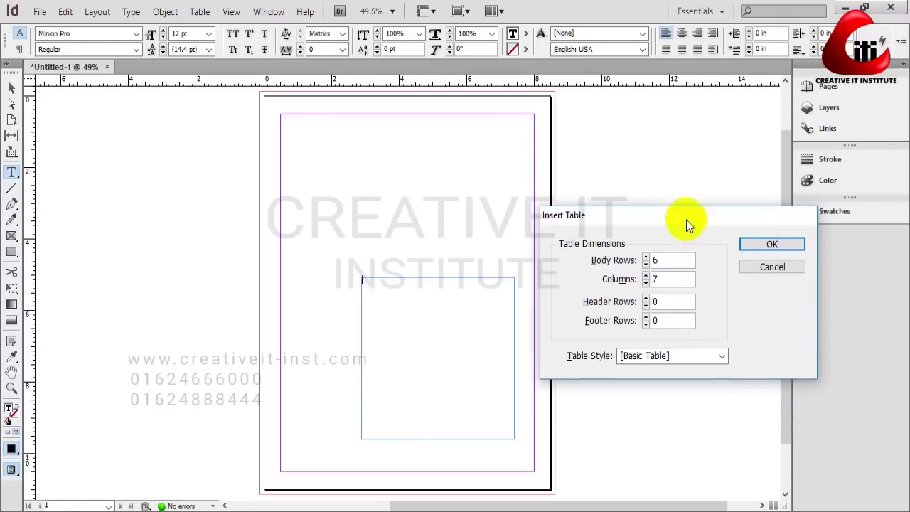
{"action": "left_click", "coordinate": [778, 244]}
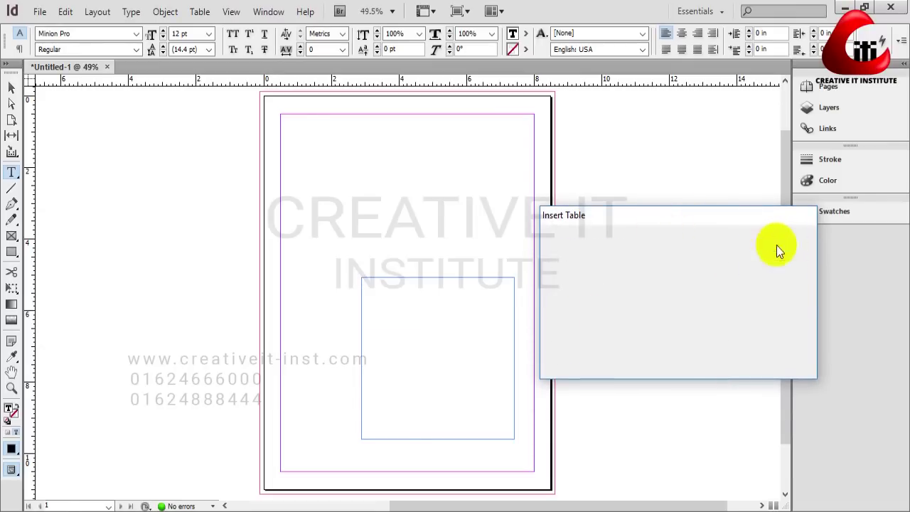
{"action": "left_click", "coordinate": [14, 87]}
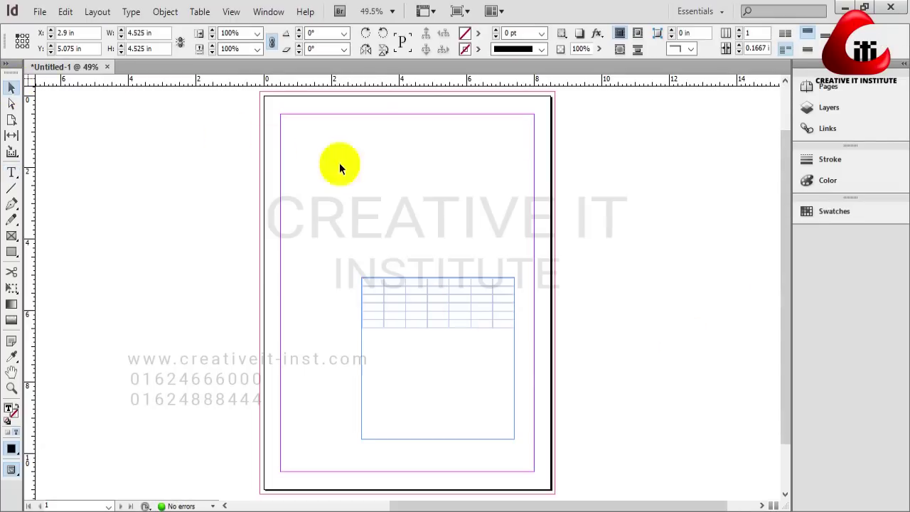
Select all the table's cells and open their row and column cell options with the live preview on.
{"action": "key", "text": "ctrl+1"}
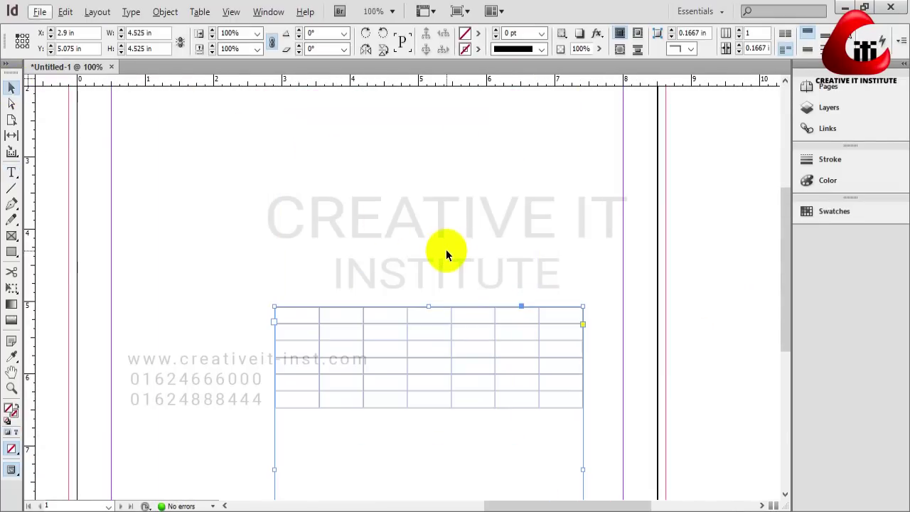
{"action": "scroll", "coordinate": [442, 248], "scroll_direction": "down", "scroll_amount": 2}
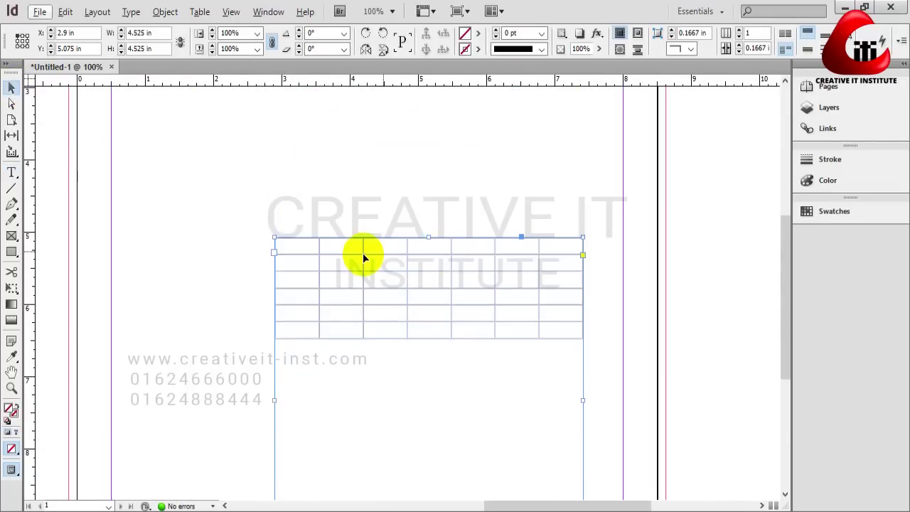
{"action": "double_click", "coordinate": [309, 244]}
{"action": "left_click_drag", "start_coordinate": [290, 246], "coordinate": [561, 323]}
{"action": "right_click", "coordinate": [496, 282]}
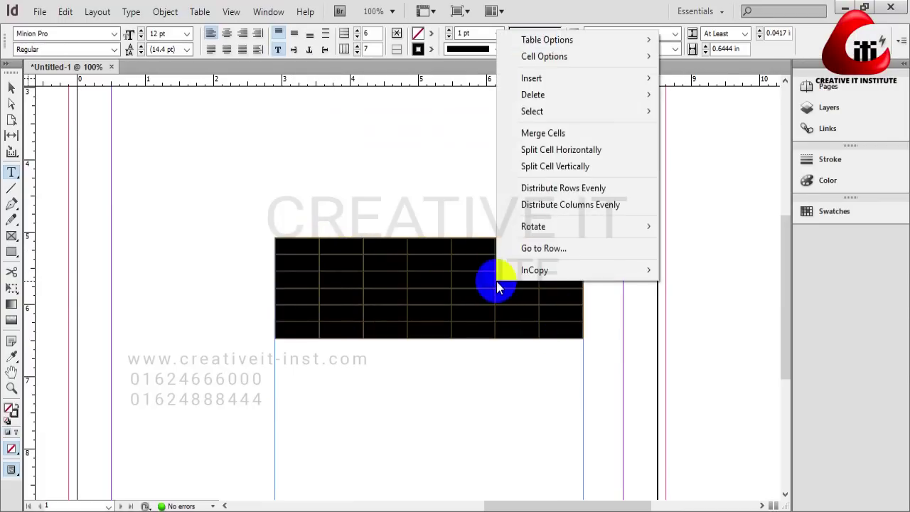
{"action": "mouse_move", "coordinate": [598, 56]}
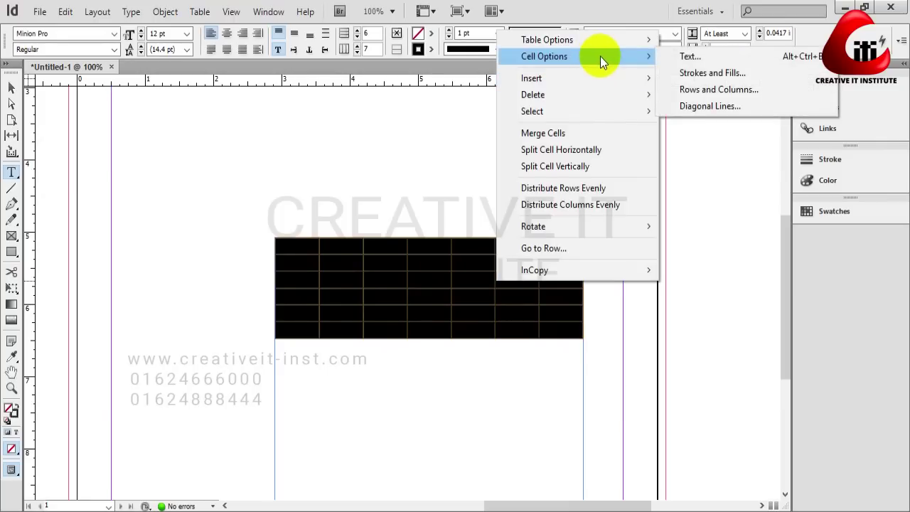
{"action": "left_click", "coordinate": [738, 88]}
{"action": "left_click_drag", "start_coordinate": [468, 102], "coordinate": [790, 122]}
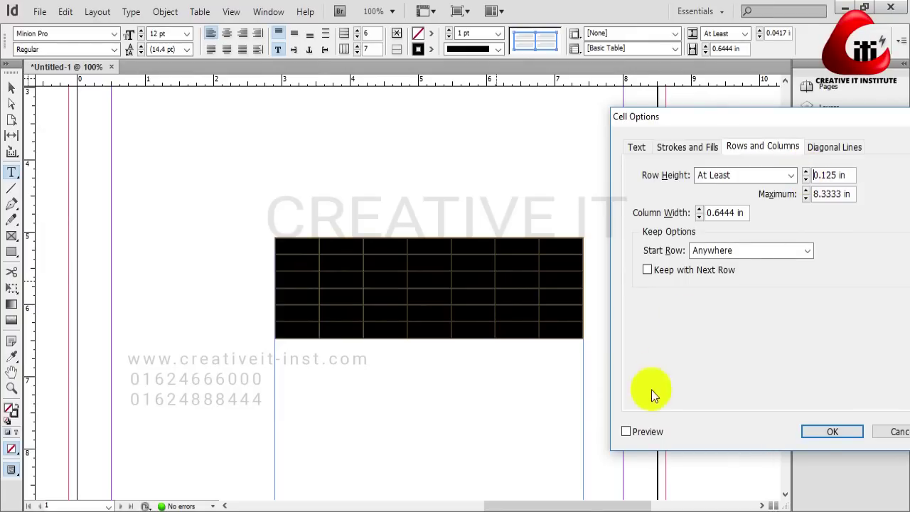
{"action": "left_click", "coordinate": [626, 432]}
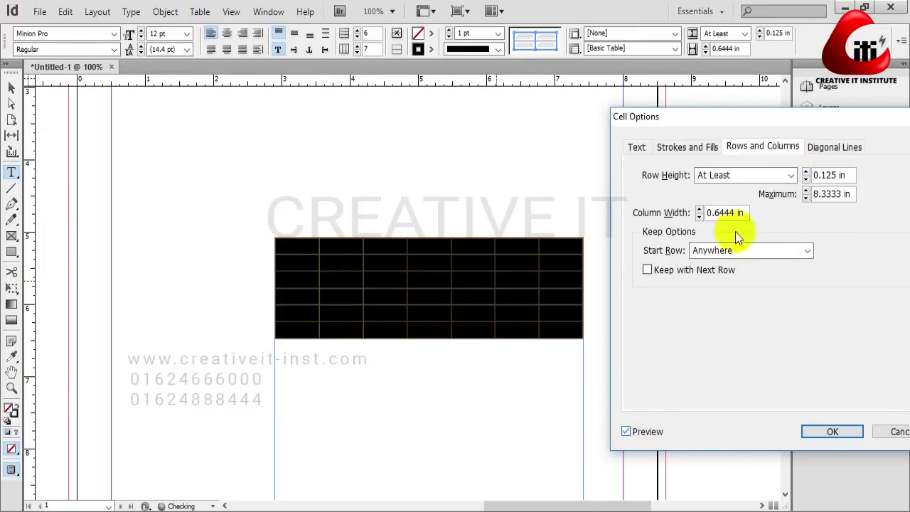
Set the row height of all selected cells to at least 0.75 in.
{"action": "left_click", "coordinate": [804, 173]}
{"action": "left_click", "coordinate": [806, 180]}
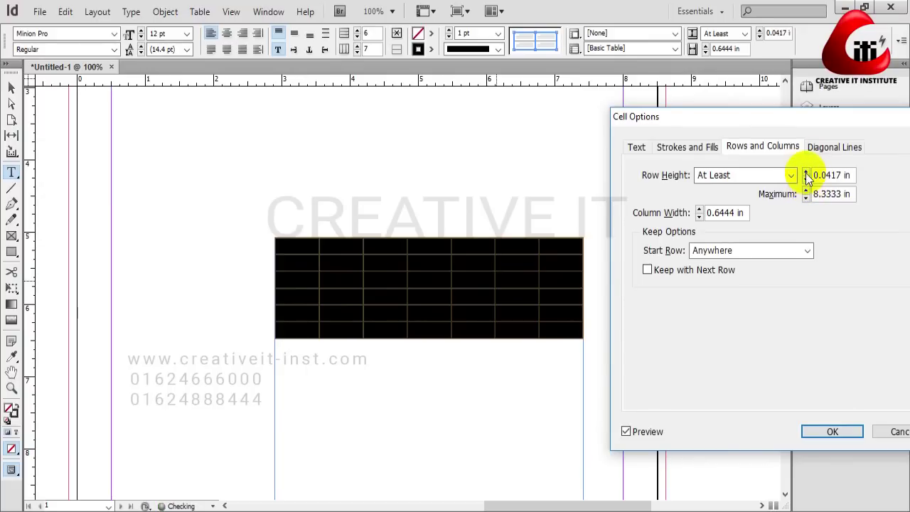
{"action": "left_click", "coordinate": [806, 172]}
{"action": "left_click", "coordinate": [807, 173]}
{"action": "left_click", "coordinate": [806, 173]}
{"action": "left_click", "coordinate": [806, 172]}
{"action": "left_click", "coordinate": [806, 173]}
{"action": "left_click", "coordinate": [806, 173]}
{"action": "left_click", "coordinate": [807, 173]}
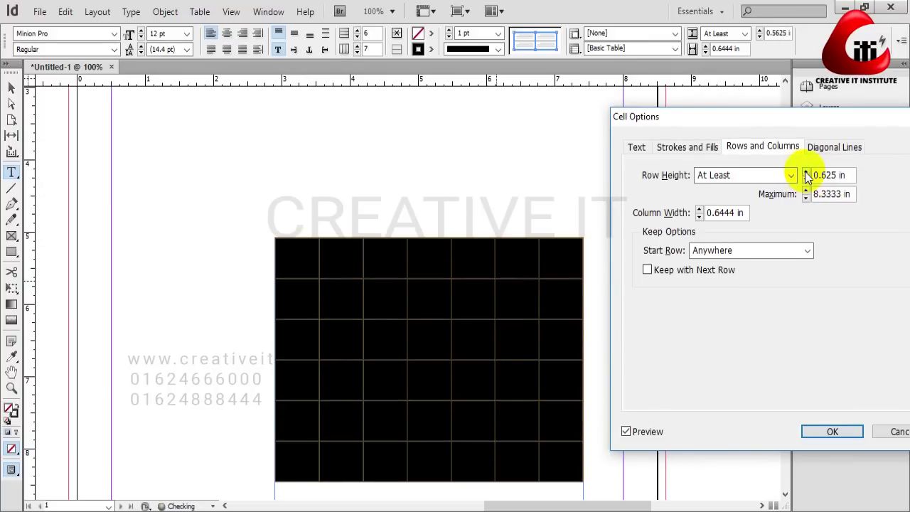
{"action": "left_click", "coordinate": [807, 173]}
{"action": "left_click", "coordinate": [806, 172]}
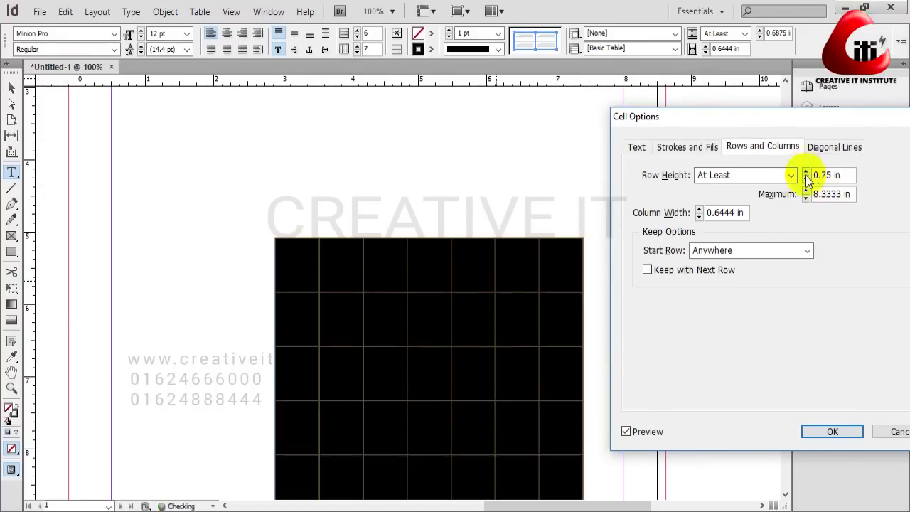
{"action": "left_click_drag", "start_coordinate": [788, 123], "coordinate": [751, 86]}
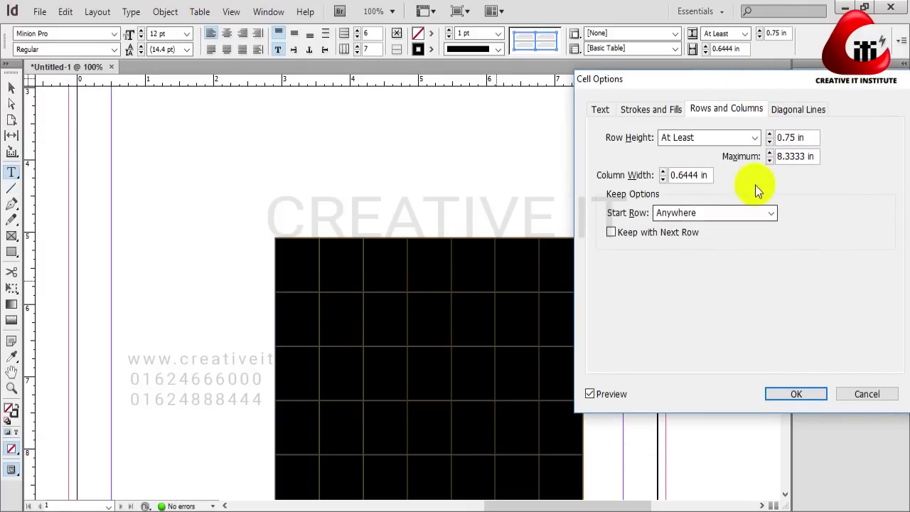
{"action": "left_click", "coordinate": [796, 395]}
{"action": "scroll", "coordinate": [342, 268], "scroll_direction": "down", "scroll_amount": 4}
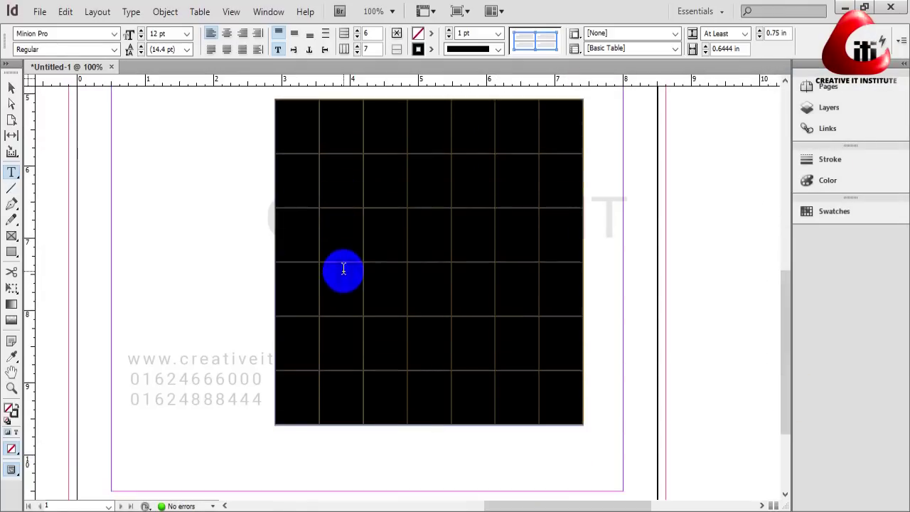
{"action": "scroll", "coordinate": [343, 269], "scroll_direction": "up", "scroll_amount": 1}
Show the page in Preview screen mode with guides and frame edges hidden.
{"action": "left_click", "coordinate": [11, 86]}
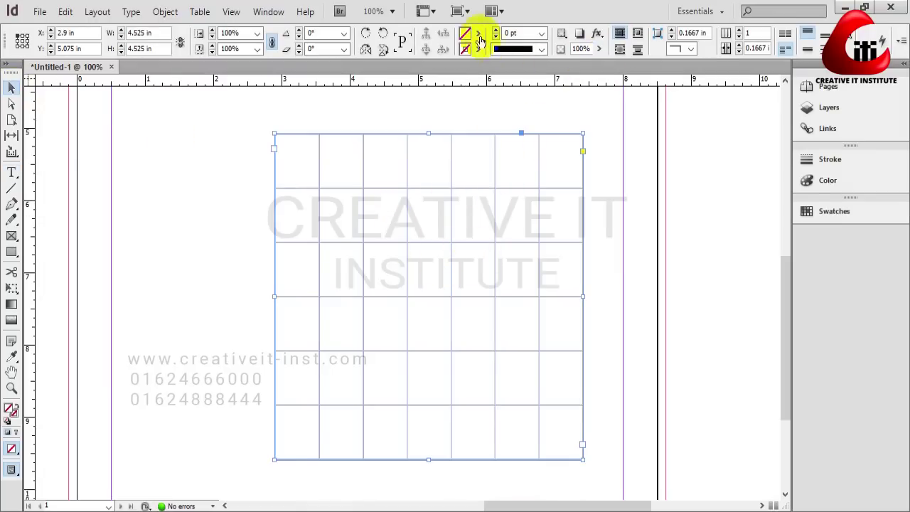
{"action": "left_click", "coordinate": [459, 11]}
{"action": "left_click", "coordinate": [487, 53]}
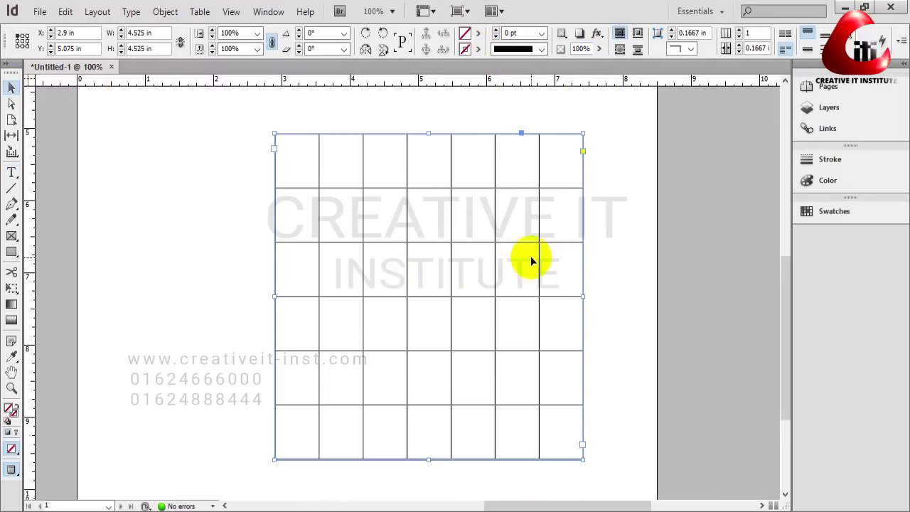
{"action": "scroll", "coordinate": [554, 256], "scroll_direction": "up", "scroll_amount": 1}
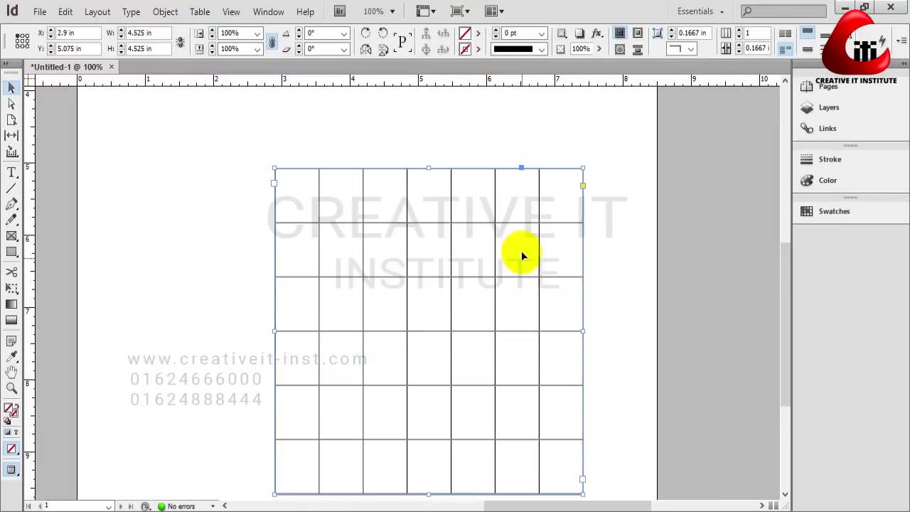
Set the stroke color of all table cells to magenta C=0 M=100 Y=0 K=0.
{"action": "double_click", "coordinate": [290, 197]}
{"action": "left_click_drag", "start_coordinate": [304, 195], "coordinate": [554, 448]}
{"action": "right_click", "coordinate": [476, 209]}
{"action": "mouse_move", "coordinate": [574, 243]}
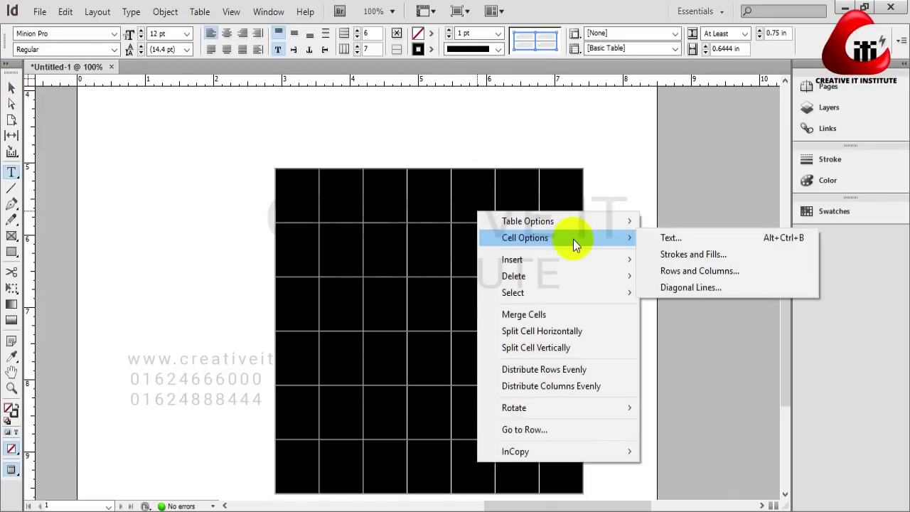
{"action": "left_click", "coordinate": [686, 253]}
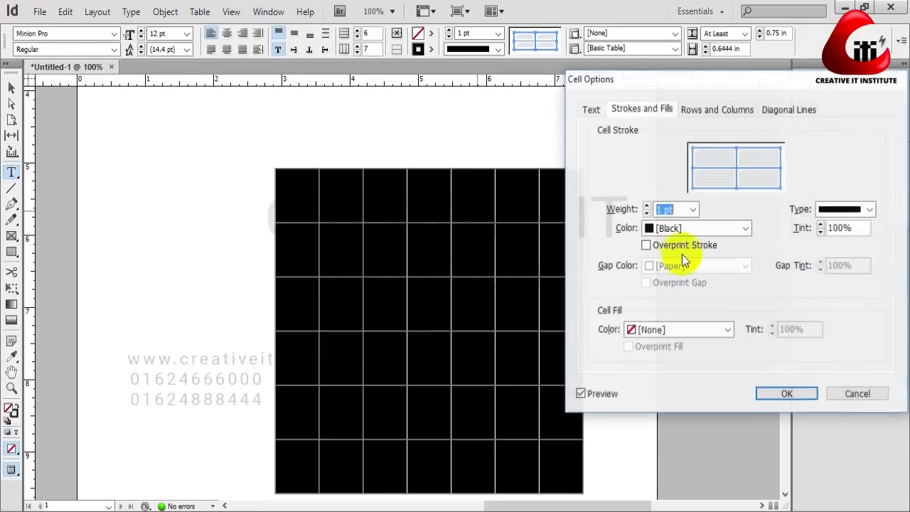
{"action": "left_click_drag", "start_coordinate": [715, 92], "coordinate": [671, 113]}
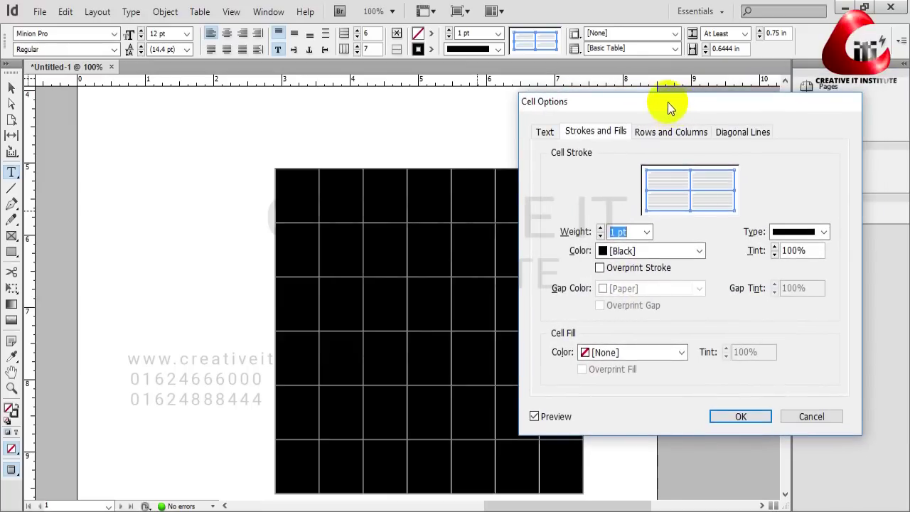
{"action": "left_click", "coordinate": [699, 251]}
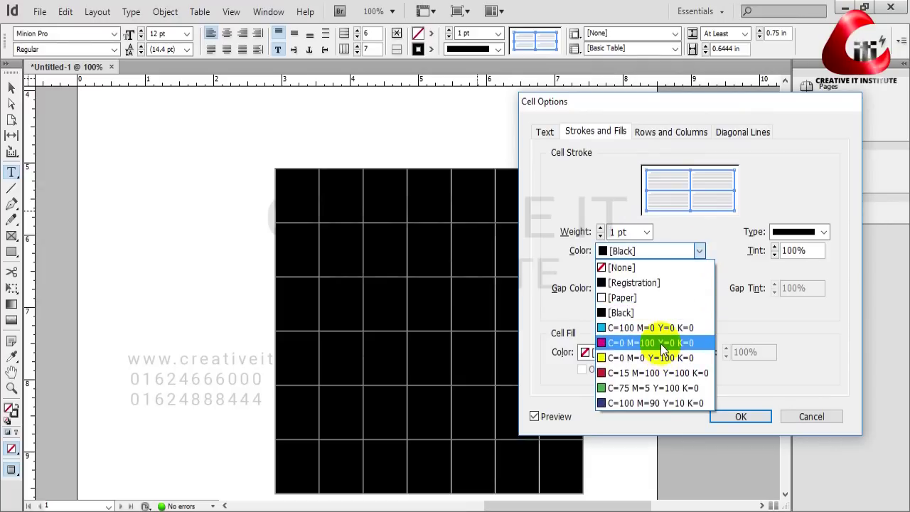
{"action": "left_click", "coordinate": [661, 344]}
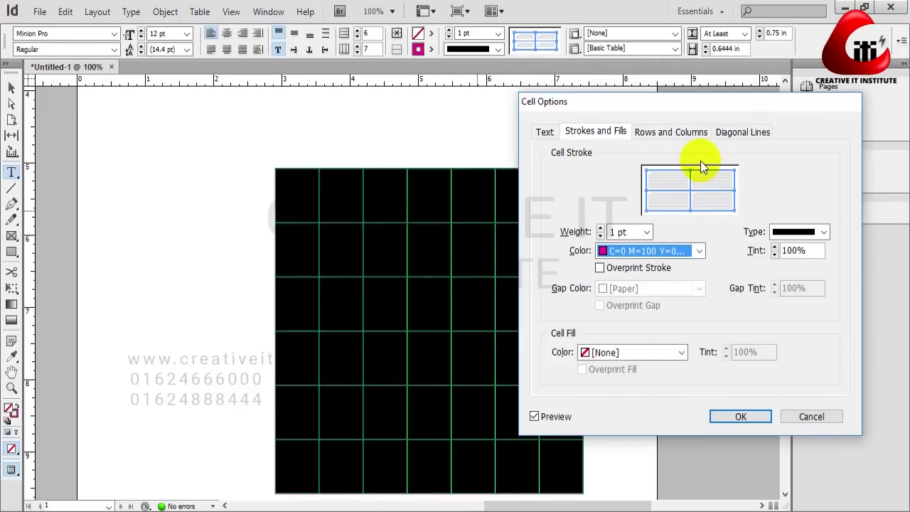
Try the cyan C=100 M=0 Y=0 K=0 cell fill and return the fill to [None].
{"action": "left_click", "coordinate": [681, 352]}
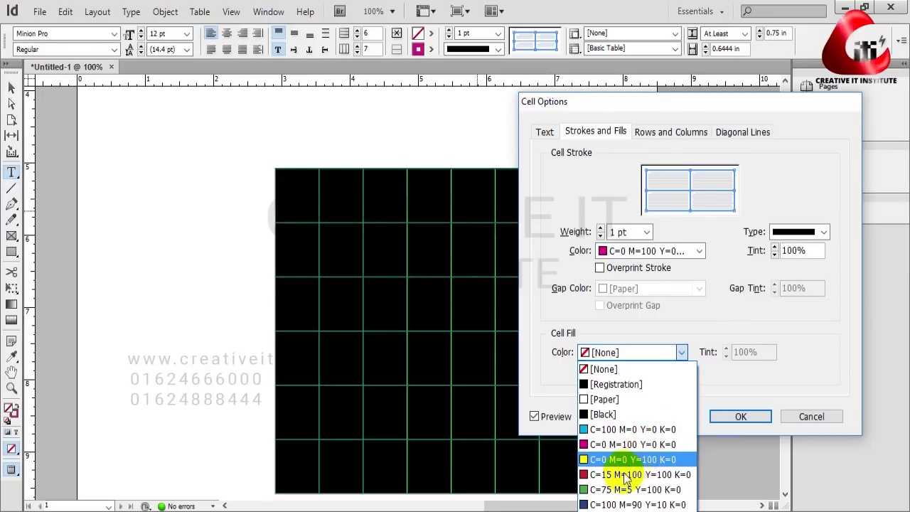
{"action": "left_click", "coordinate": [617, 429]}
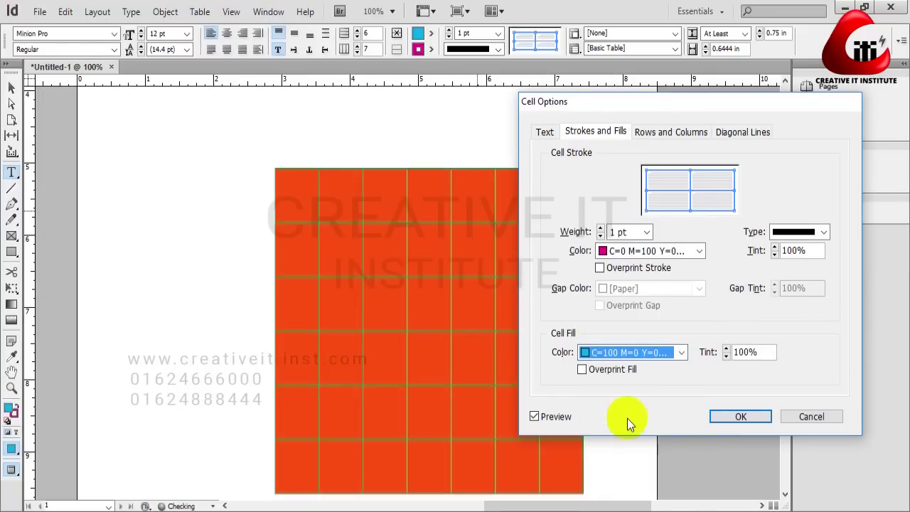
{"action": "left_click", "coordinate": [660, 352]}
{"action": "left_click", "coordinate": [641, 368]}
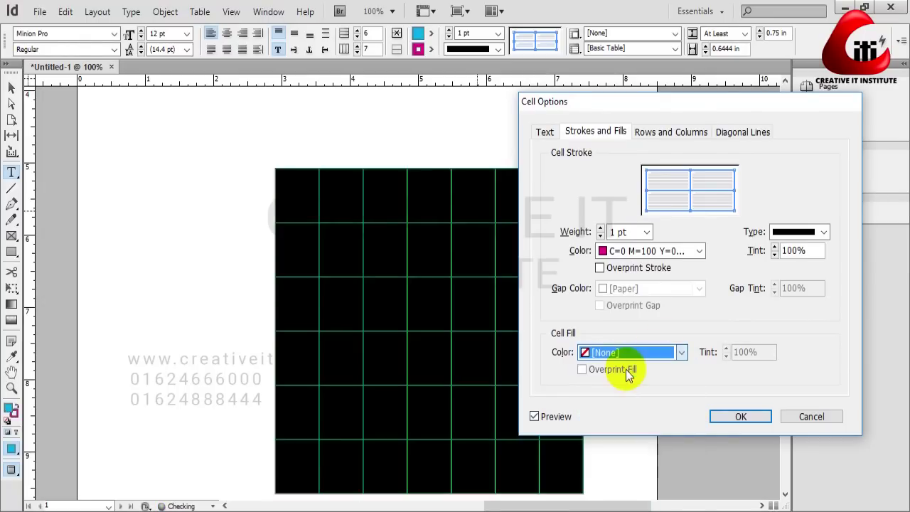
Apply the cell options and leave cell editing to inspect the table's strokes.
{"action": "left_click", "coordinate": [741, 416]}
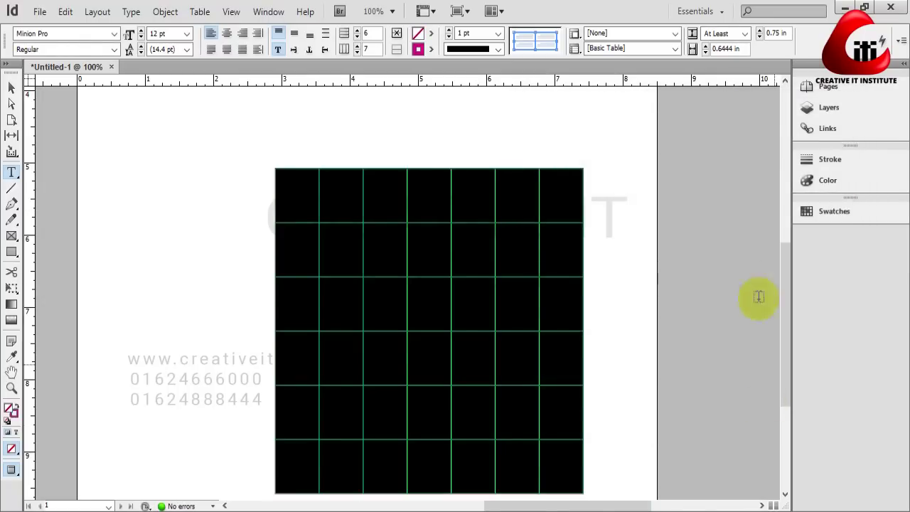
{"action": "left_click", "coordinate": [11, 87]}
{"action": "scroll", "coordinate": [346, 223], "scroll_direction": "up", "scroll_amount": 2}
{"action": "scroll", "coordinate": [346, 224], "scroll_direction": "down", "scroll_amount": 3}
{"action": "scroll", "coordinate": [347, 224], "scroll_direction": "up", "scroll_amount": 1}
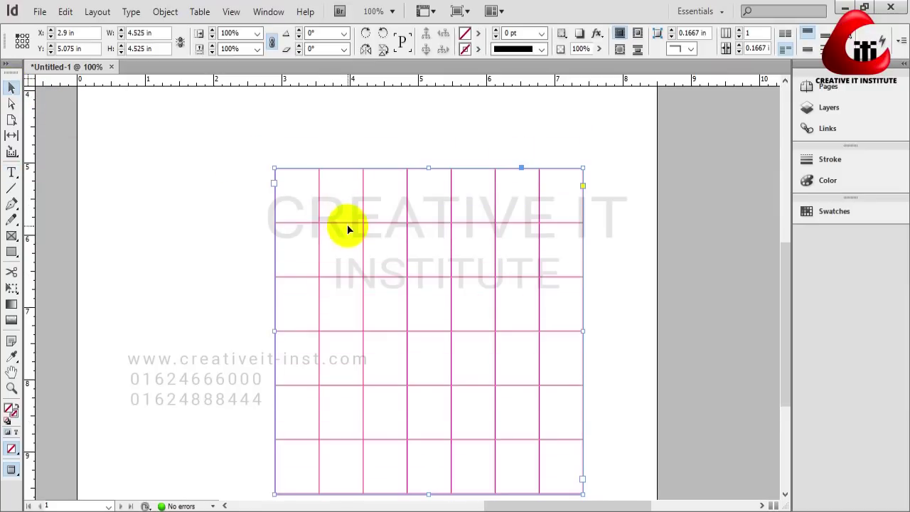
Enter the weekday initials S, M, T, W, T, F and S in the table's first row, one per cell.
{"action": "double_click", "coordinate": [294, 186]}
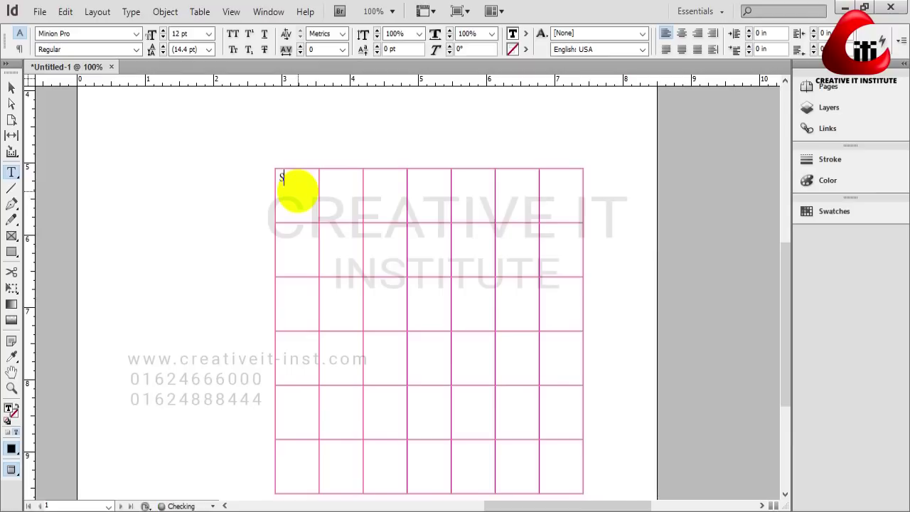
{"action": "type", "text": "M"}
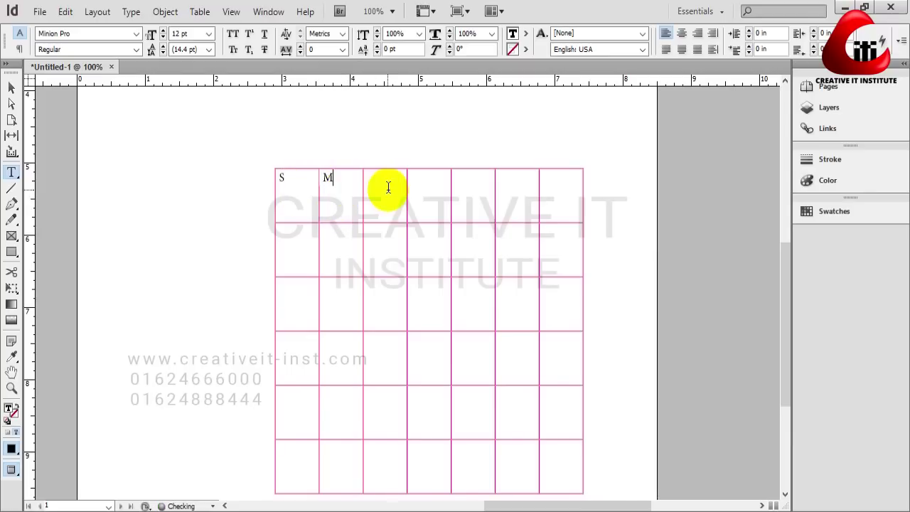
{"action": "left_click", "coordinate": [432, 194]}
{"action": "type", "text": "W"}
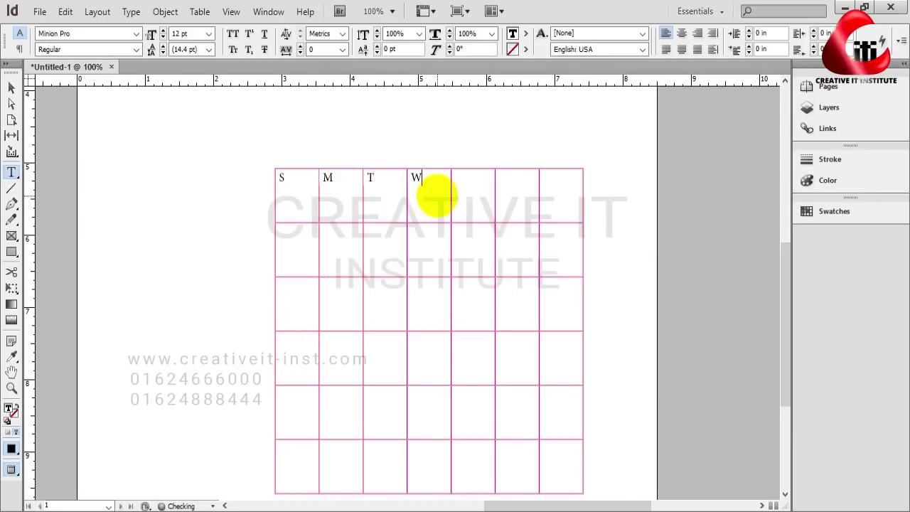
{"action": "left_click", "coordinate": [474, 187]}
{"action": "type", "text": "T"}
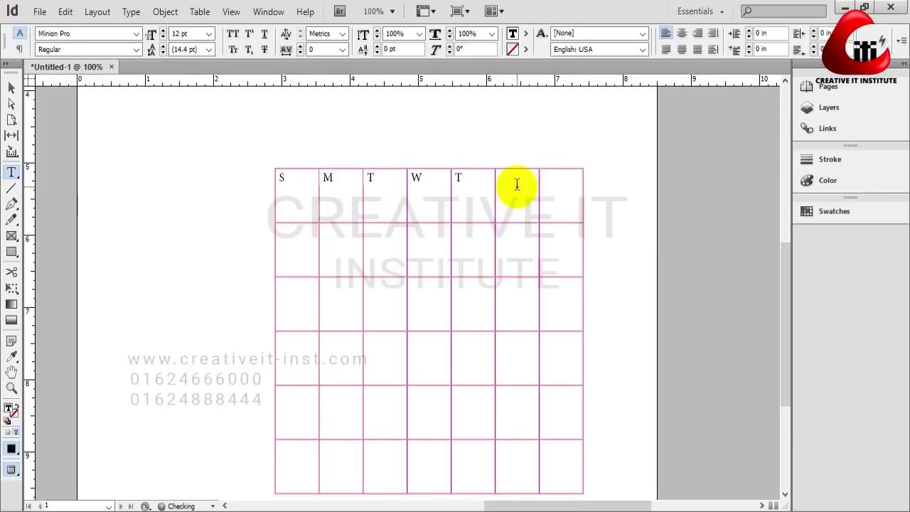
{"action": "left_click", "coordinate": [568, 199]}
{"action": "type", "text": "S"}
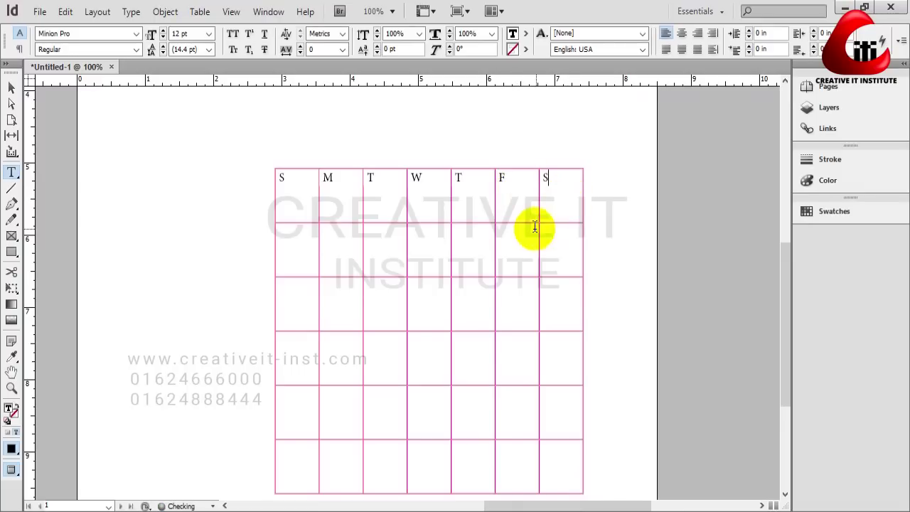
Center the text of all table cells both horizontally and vertically.
{"action": "left_click_drag", "start_coordinate": [278, 178], "coordinate": [544, 192]}
{"action": "left_click", "coordinate": [325, 191]}
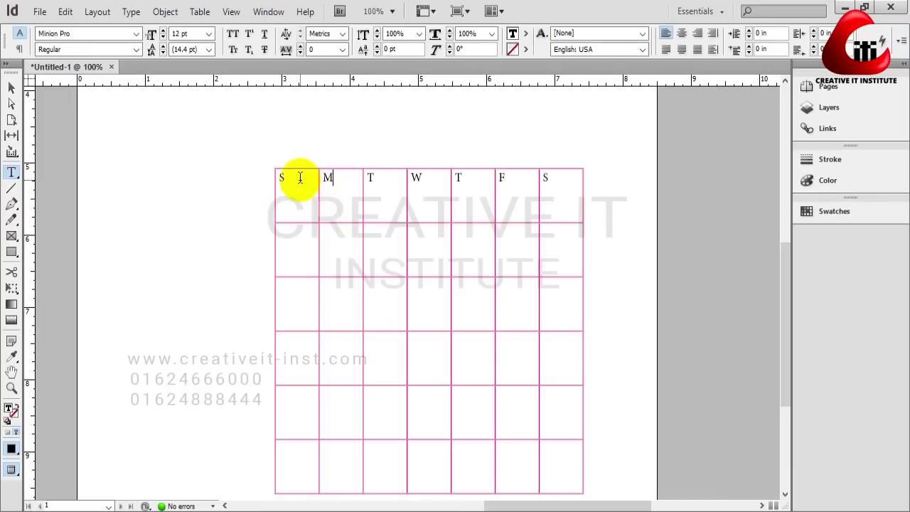
{"action": "left_click_drag", "start_coordinate": [283, 177], "coordinate": [571, 476]}
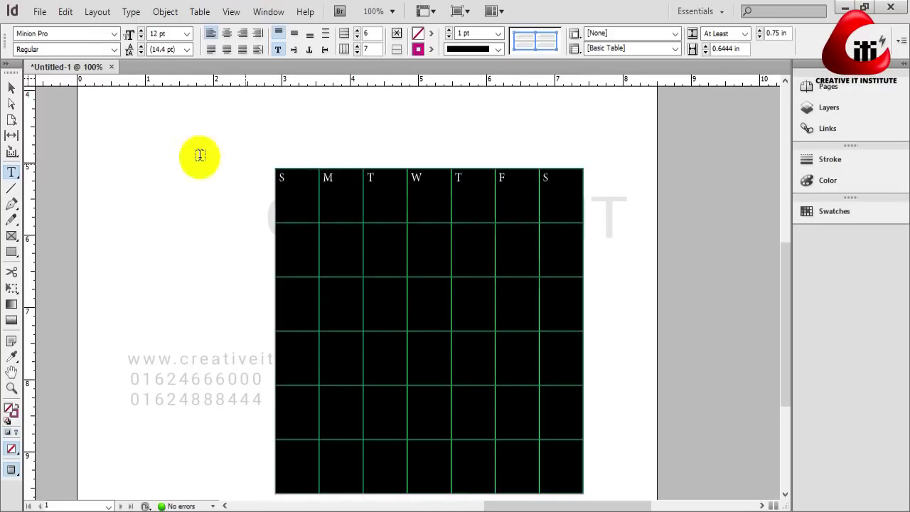
{"action": "left_click", "coordinate": [228, 34]}
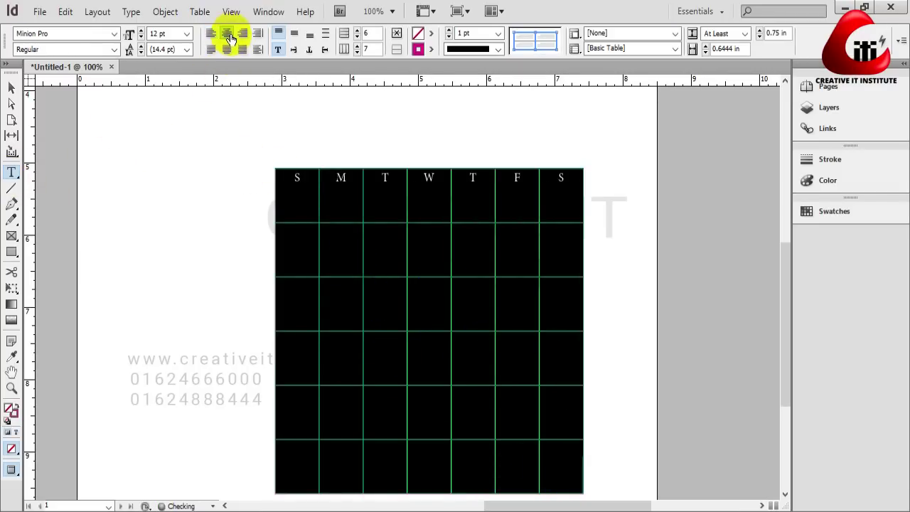
{"action": "left_click", "coordinate": [295, 35]}
Set the font size of all table cells to 30 pt.
{"action": "left_click", "coordinate": [400, 203]}
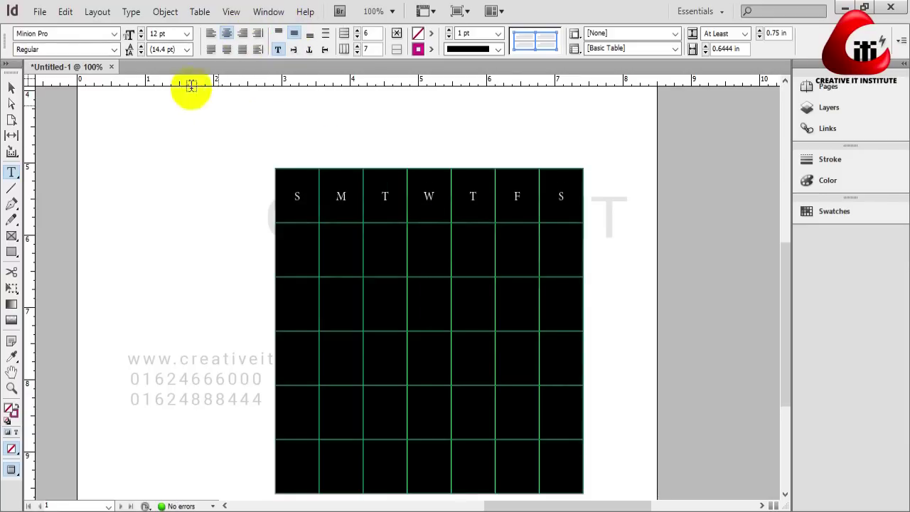
{"action": "left_click", "coordinate": [186, 34]}
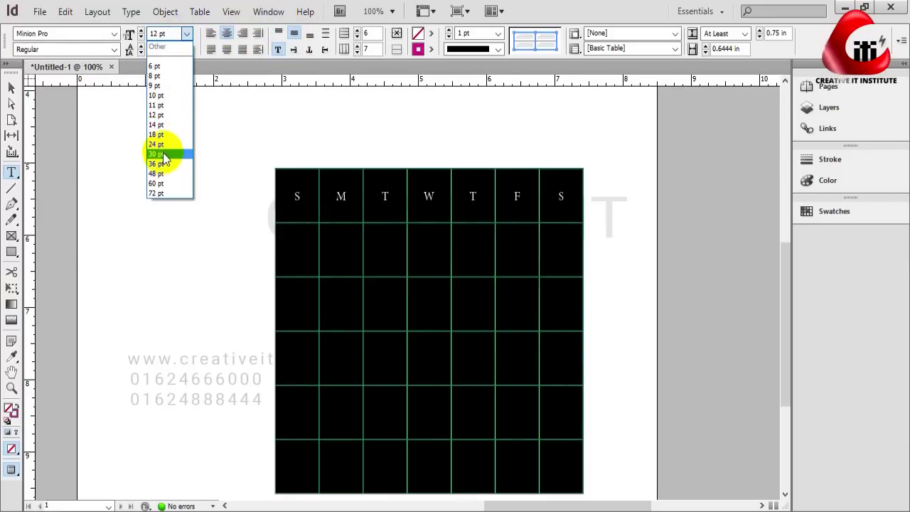
{"action": "left_click", "coordinate": [164, 155]}
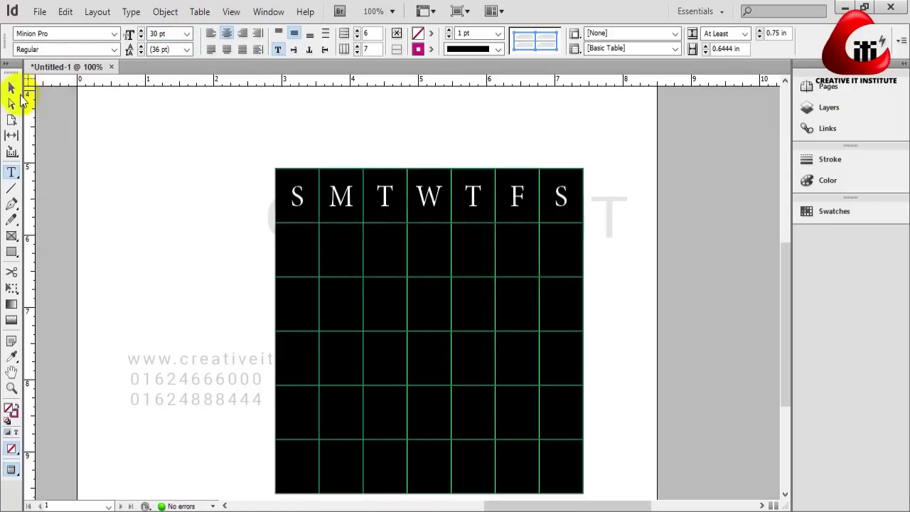
Enter the dates 1 to 14 in the table's second and third rows, one number per cell.
{"action": "left_click", "coordinate": [13, 85]}
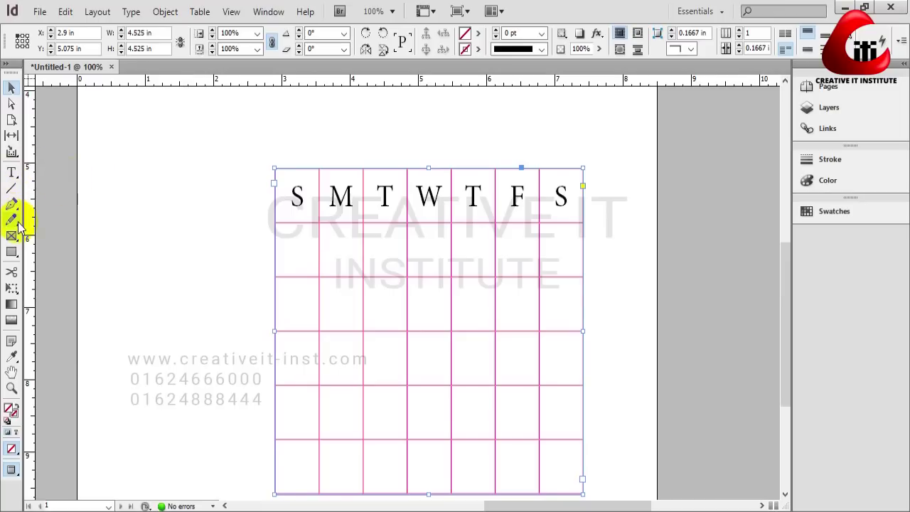
{"action": "key", "text": "t"}
{"action": "left_click", "coordinate": [360, 256]}
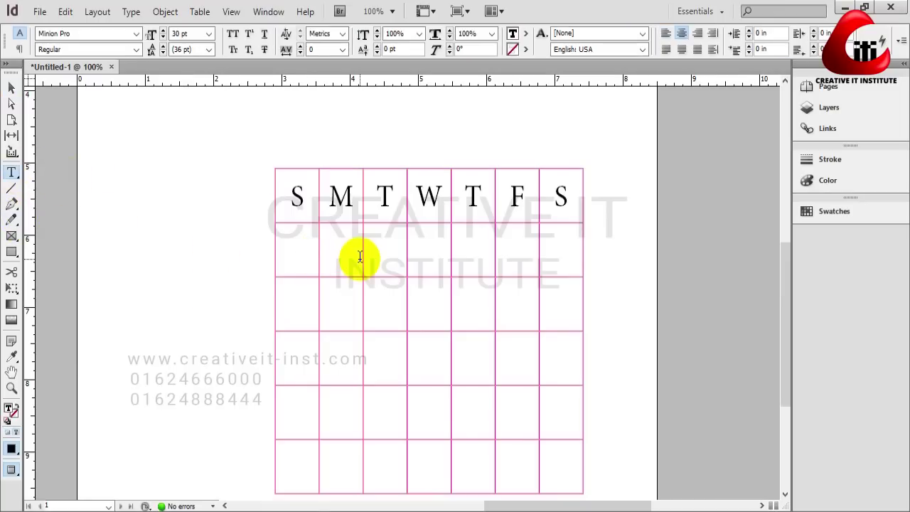
{"action": "key", "text": "Tab"}
{"action": "type", "text": "4"}
{"action": "key", "text": "Tab"}
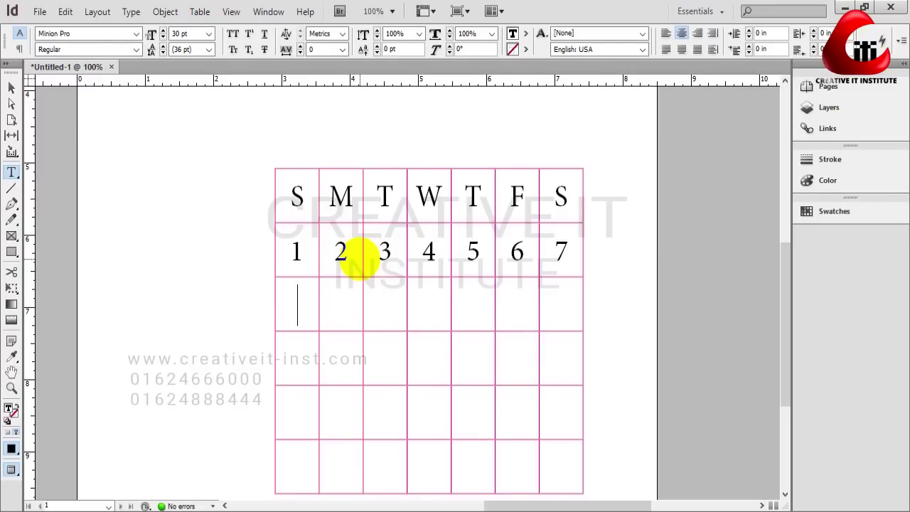
{"action": "type", "text": "8"}
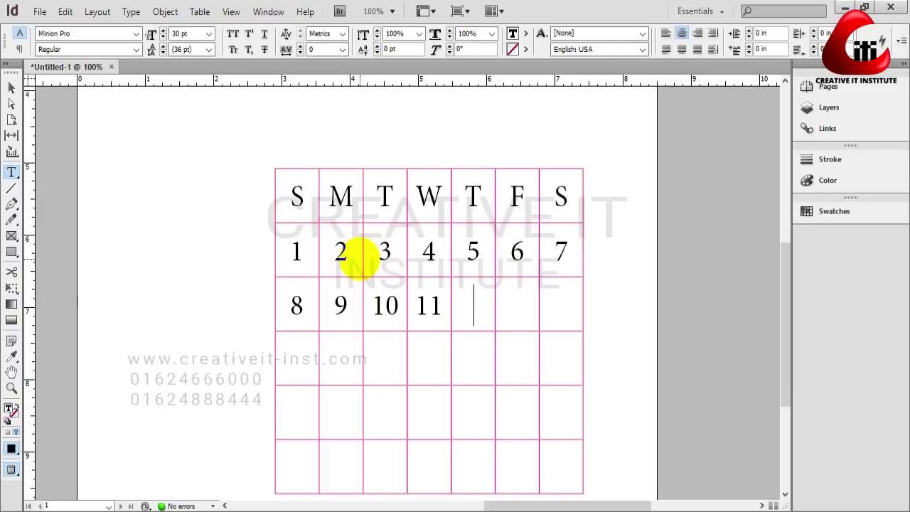
{"action": "key", "text": "Delete"}
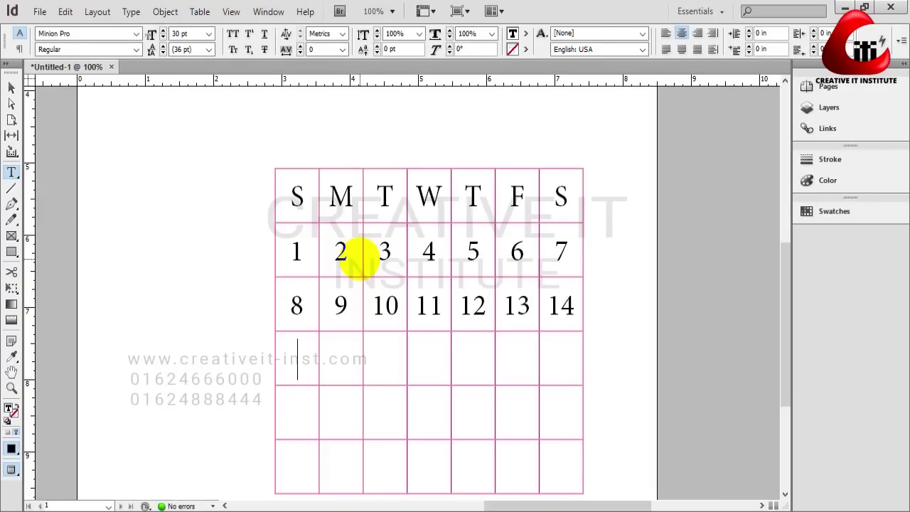
Fill the table's fourth row with the dates 15 to 21, one number per cell.
{"action": "type", "text": "6"}
{"action": "key", "text": "Tab"}
{"action": "type", "text": "1"}
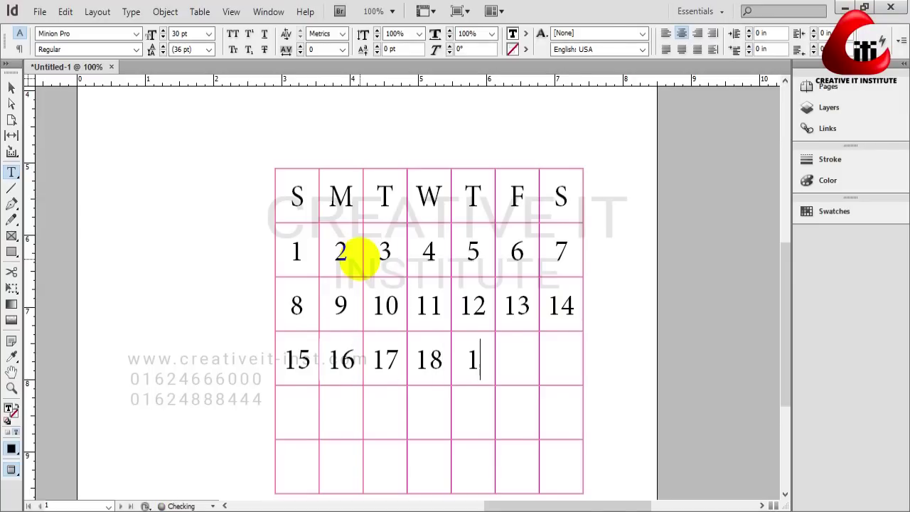
{"action": "type", "text": "20"}
{"action": "key", "text": "Tab"}
{"action": "type", "text": "21"}
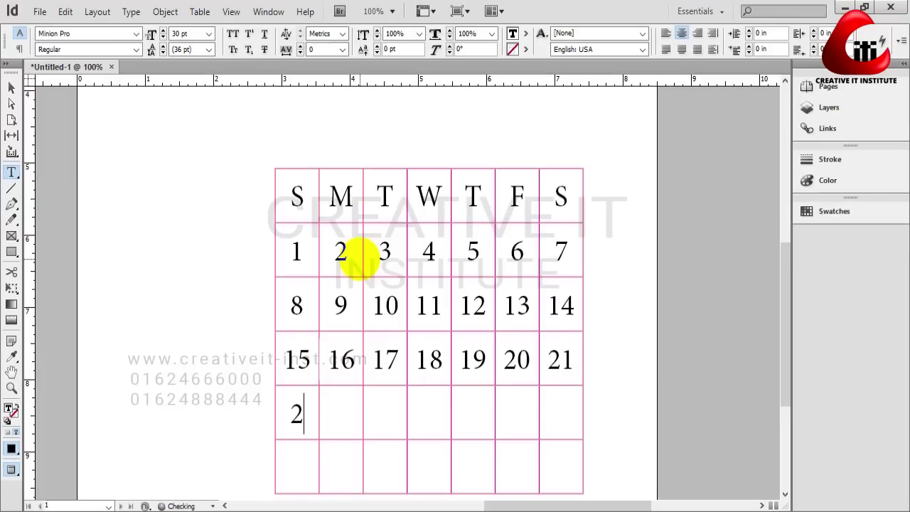
Fill the table's fifth row with the dates 22 to 28, one number per cell.
{"action": "key", "text": "Tab"}
{"action": "type", "text": "25"}
{"action": "key", "text": "Tab"}
{"action": "type", "text": "26 "}
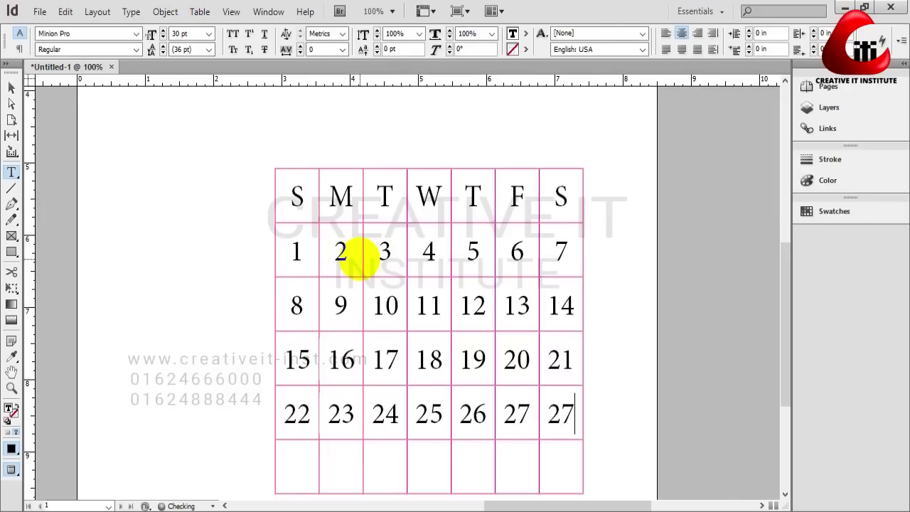
{"action": "type", "text": "27 28"}
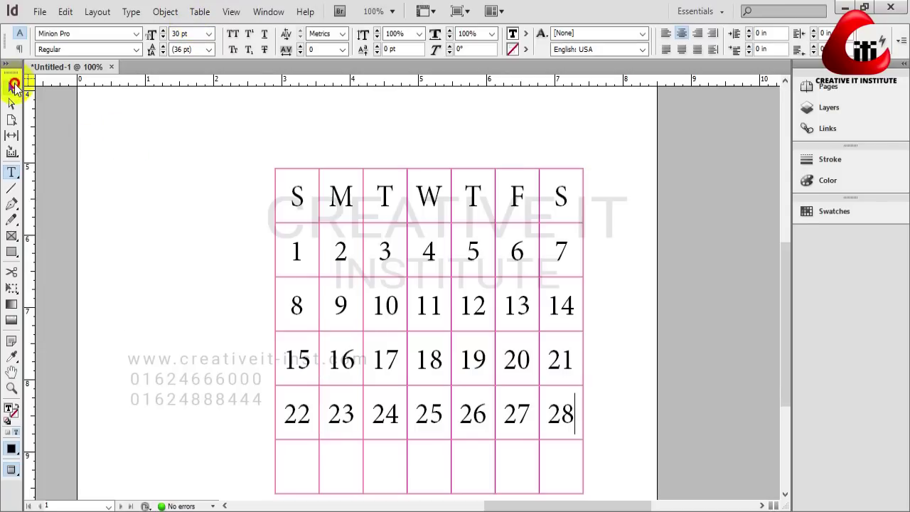
Move the calendar table toward the page's lower-right corner, to about X 3.75 in and Y 6.225 in.
{"action": "left_click", "coordinate": [14, 85]}
{"action": "left_click", "coordinate": [356, 244]}
{"action": "scroll", "coordinate": [349, 263], "scroll_direction": "down", "scroll_amount": 1}
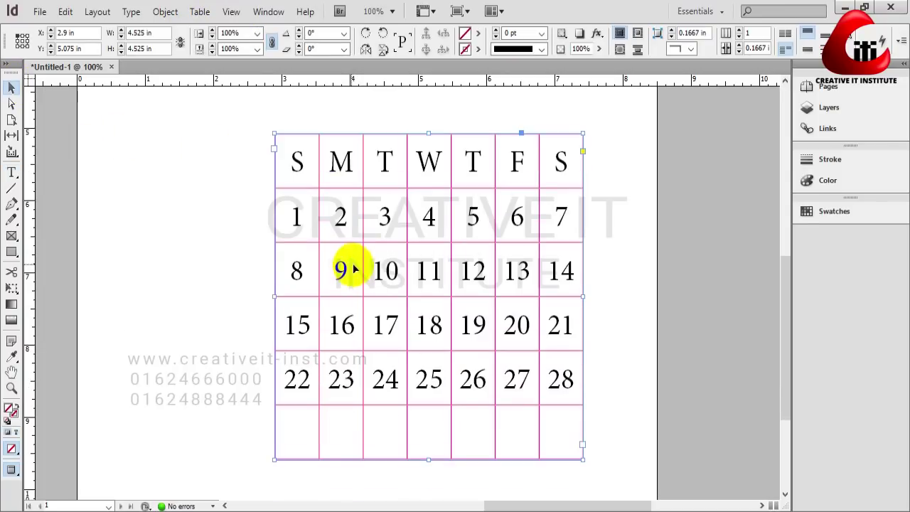
{"action": "left_click", "coordinate": [632, 304]}
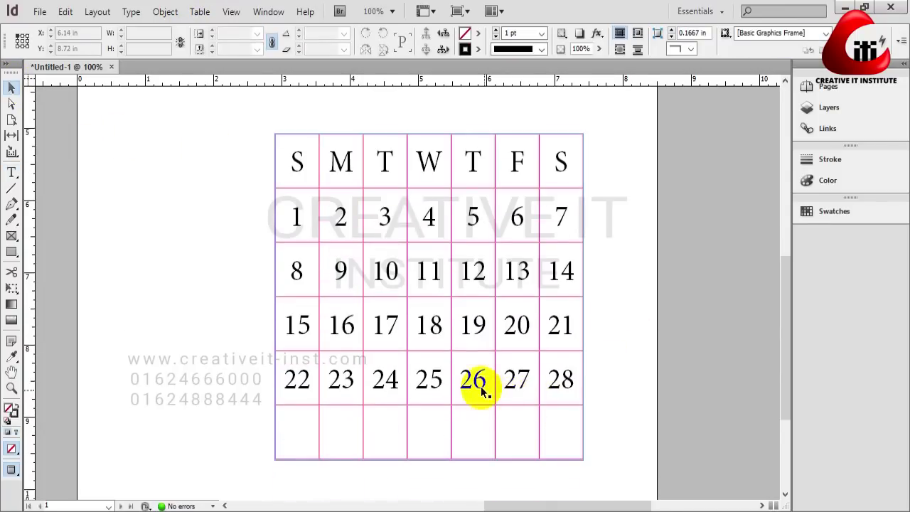
{"action": "scroll", "coordinate": [475, 384], "scroll_direction": "down", "scroll_amount": 2}
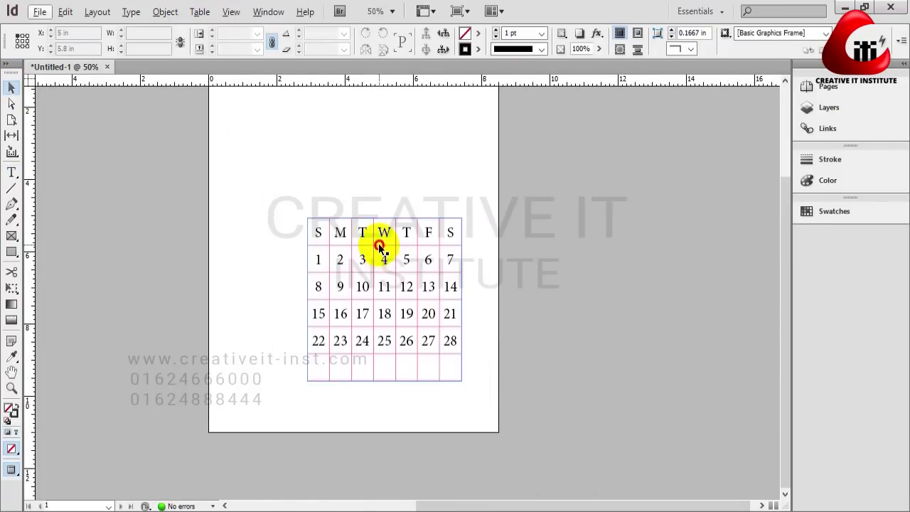
{"action": "left_click", "coordinate": [416, 258]}
{"action": "left_click_drag", "start_coordinate": [417, 258], "coordinate": [445, 288]}
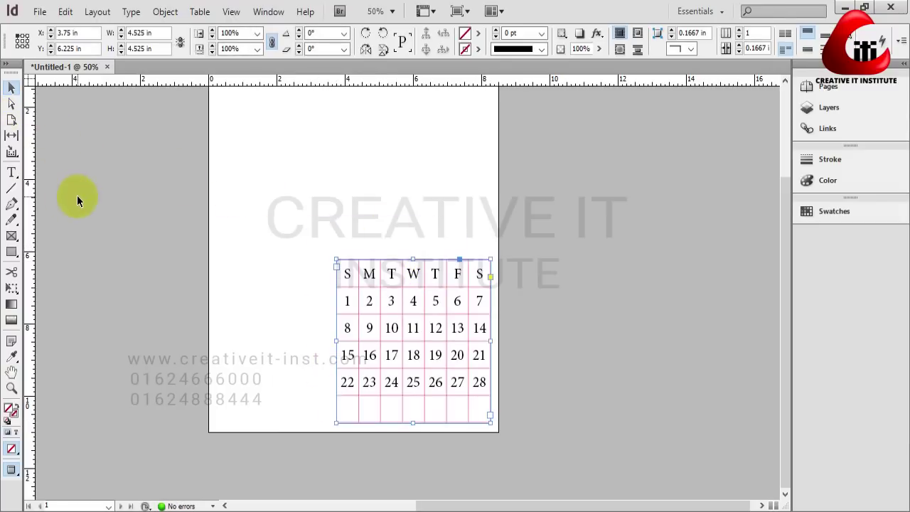
Draw a text frame about 4.3 in wide above the table and enter FEBRUARY in it at 48 pt.
{"action": "key", "text": "t"}
{"action": "left_click_drag", "start_coordinate": [344, 221], "coordinate": [490, 248]}
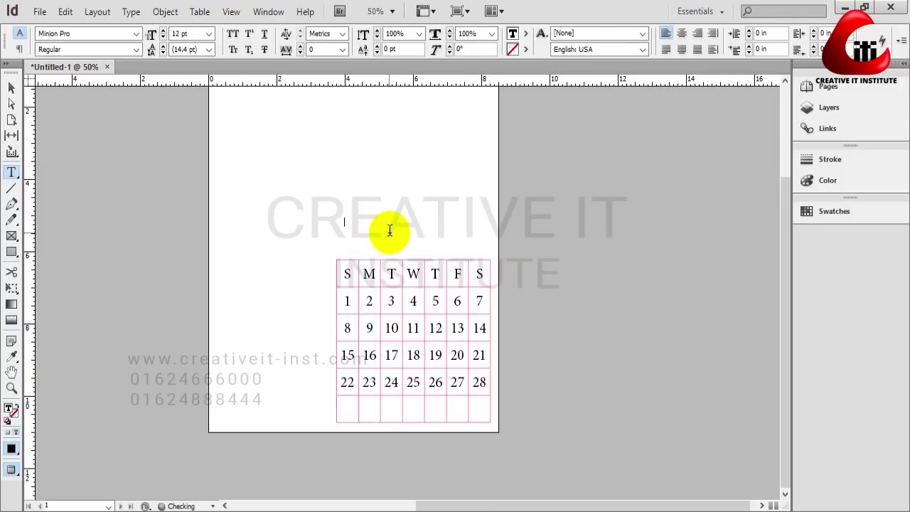
{"action": "left_click", "coordinate": [211, 34]}
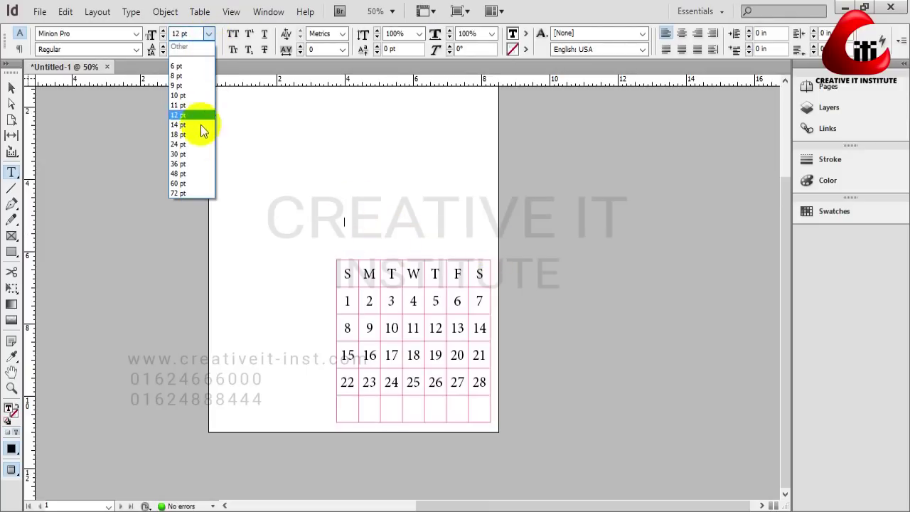
{"action": "left_click", "coordinate": [183, 174]}
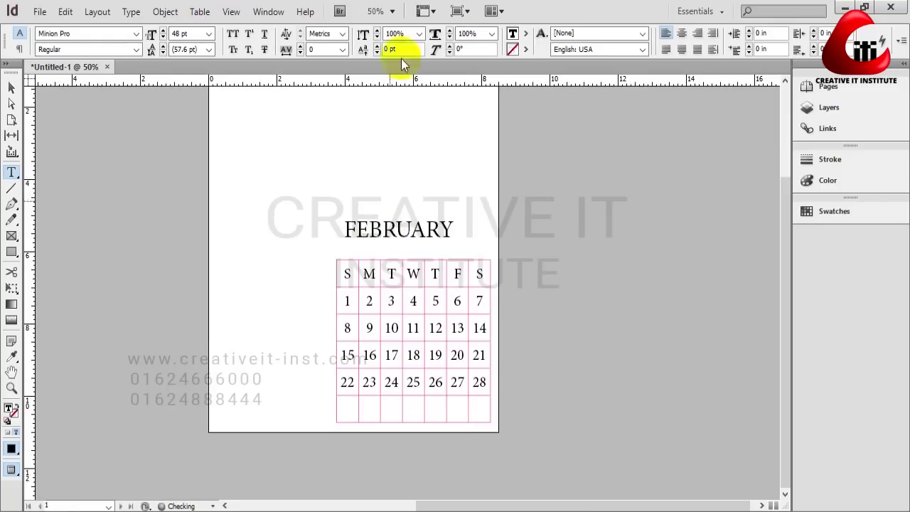
Fit the FEBRUARY text frame to its content and move it flush with the table's right edge.
{"action": "left_click", "coordinate": [11, 87]}
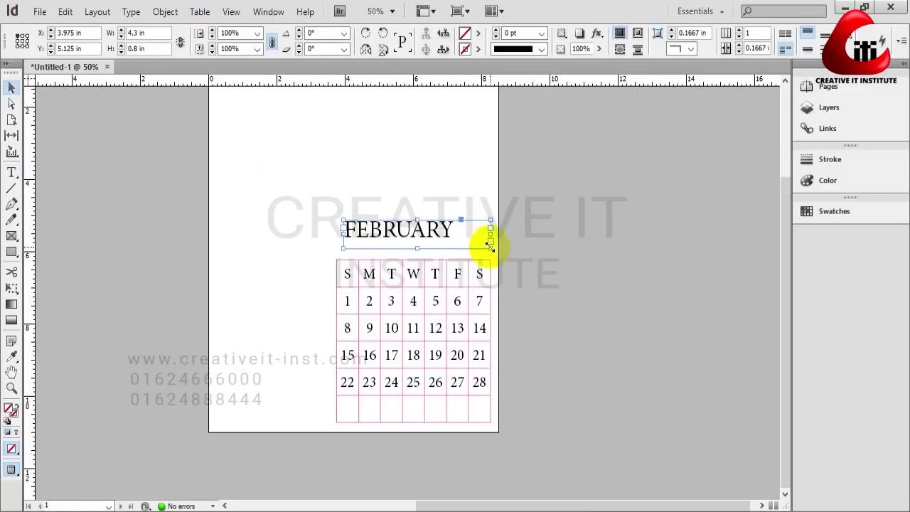
{"action": "double_click", "coordinate": [490, 246]}
{"action": "left_click_drag", "start_coordinate": [450, 236], "coordinate": [477, 235]}
Select the heading and table together with the table as key object, and display the Align options beside the page.
{"action": "left_click", "coordinate": [463, 203]}
{"action": "left_click", "coordinate": [463, 279]}
{"action": "left_click", "coordinate": [478, 233], "text": "shift"}
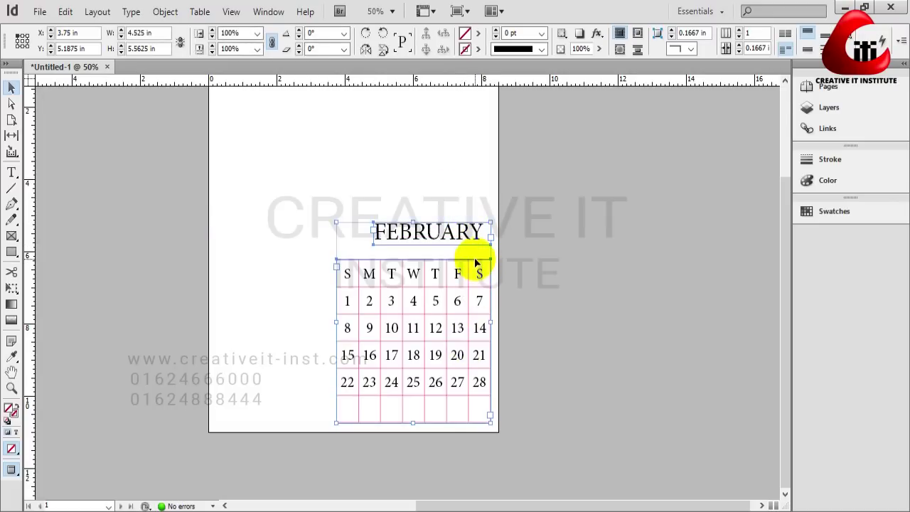
{"action": "left_click", "coordinate": [475, 262]}
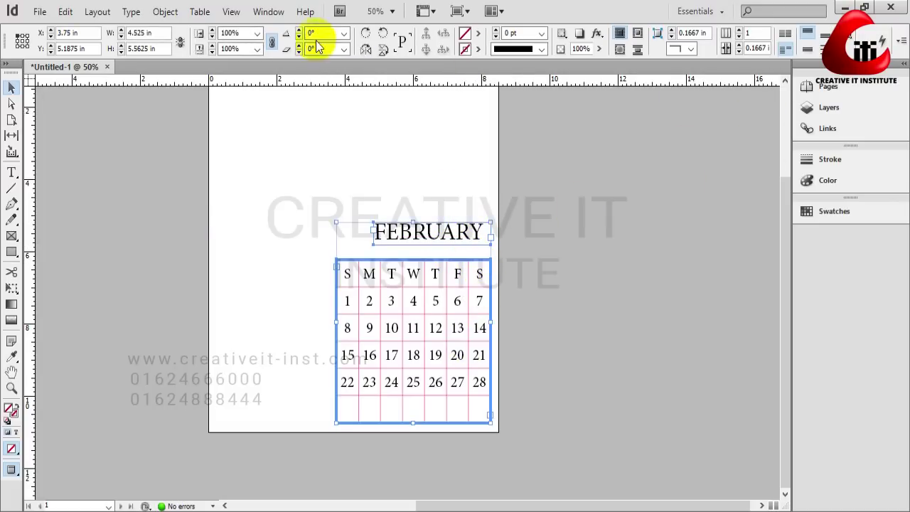
{"action": "left_click", "coordinate": [269, 12]}
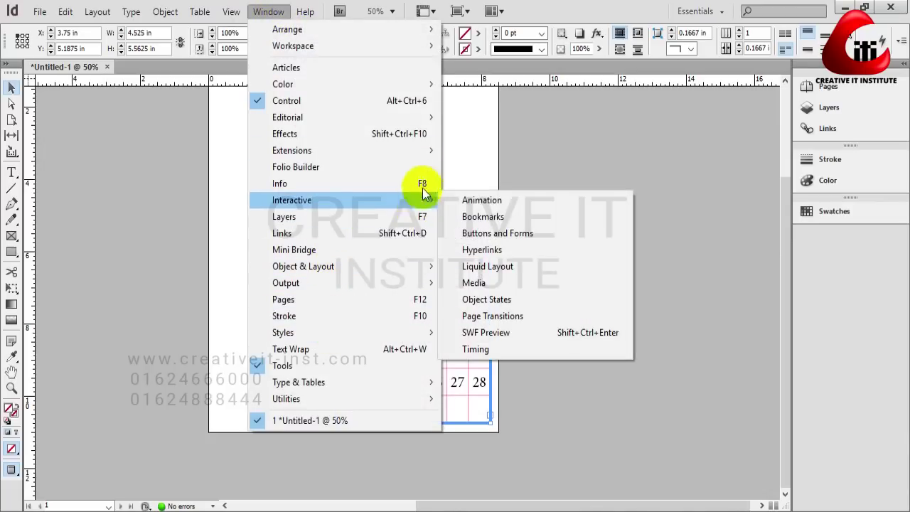
{"action": "mouse_move", "coordinate": [427, 120]}
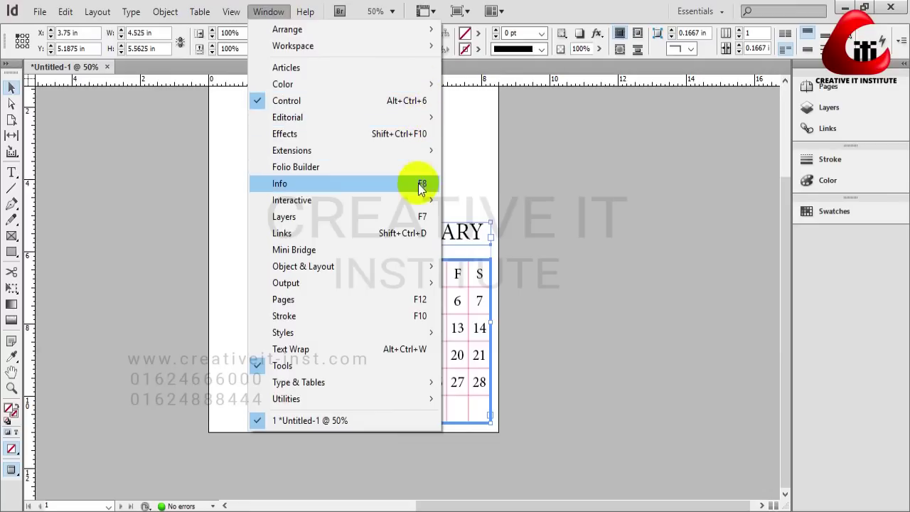
{"action": "mouse_move", "coordinate": [426, 201]}
{"action": "mouse_move", "coordinate": [427, 269]}
{"action": "left_click", "coordinate": [464, 268]}
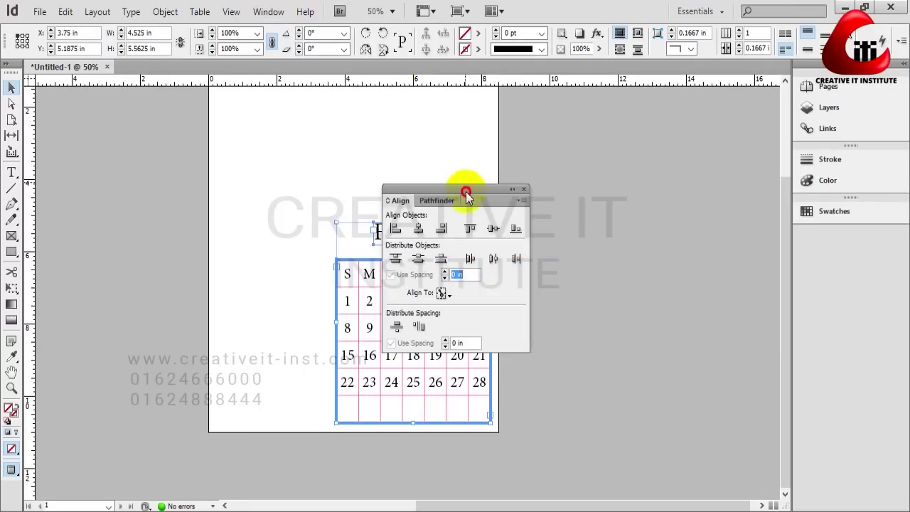
{"action": "left_click_drag", "start_coordinate": [464, 189], "coordinate": [711, 196]}
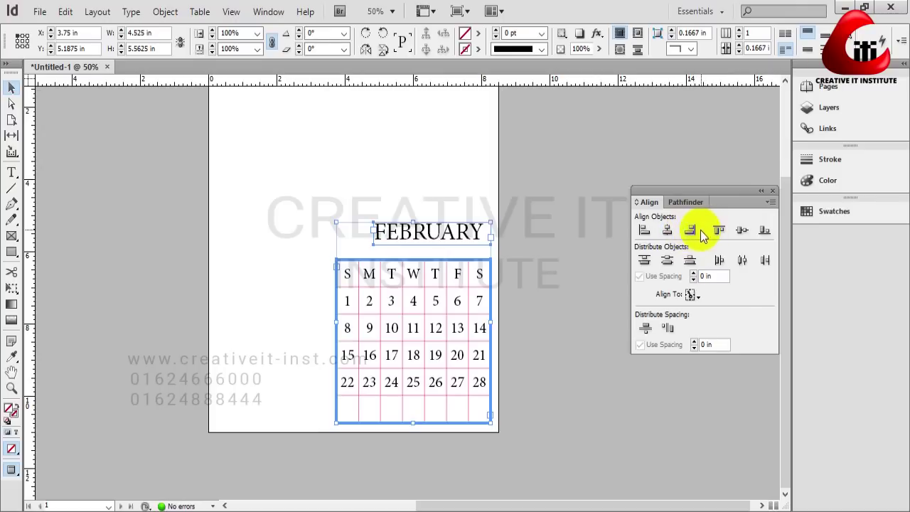
{"action": "left_click", "coordinate": [573, 236]}
Nudge the FEBRUARY heading right to about X 5.13 in so its text lines up with the table's right edge.
{"action": "left_click", "coordinate": [471, 230]}
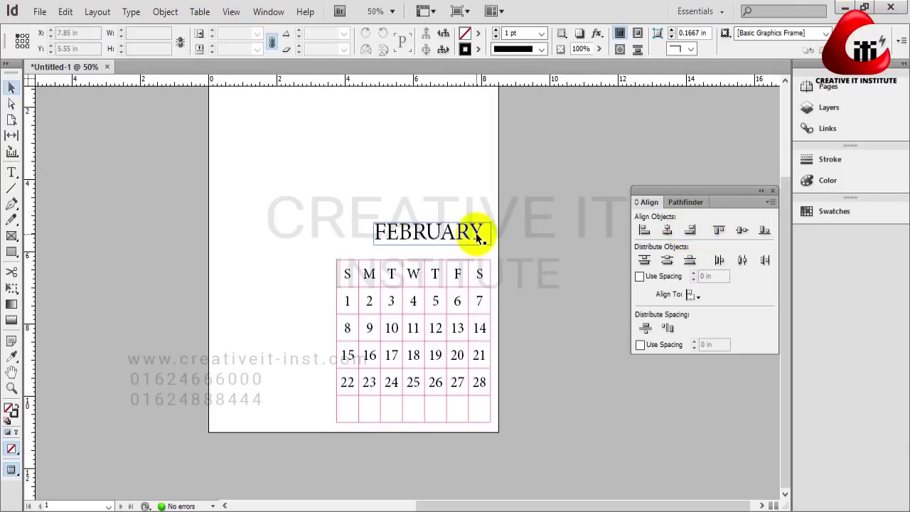
{"action": "key", "text": "shift+Right"}
{"action": "key", "text": "shift+Right"}
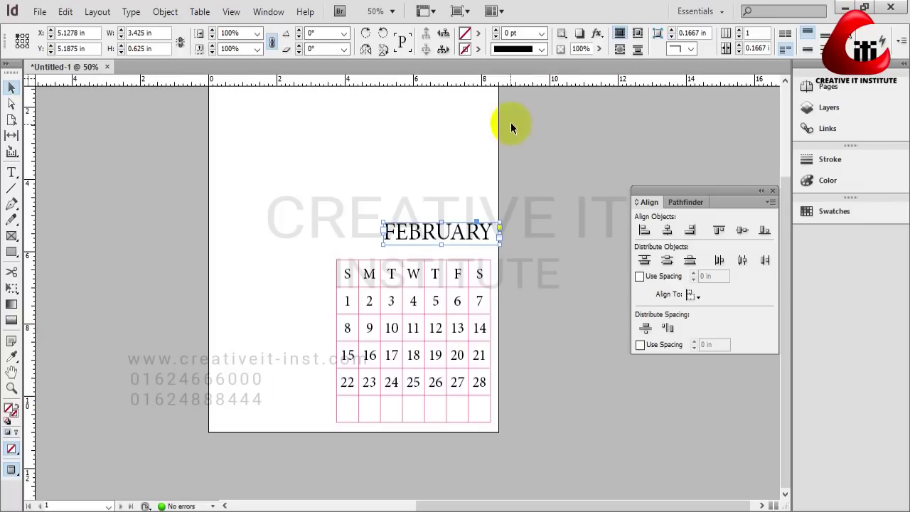
{"action": "scroll", "coordinate": [538, 174], "scroll_direction": "up", "scroll_amount": 2}
{"action": "left_click", "coordinate": [539, 173]}
{"action": "scroll", "coordinate": [540, 276], "scroll_direction": "down", "scroll_amount": 1}
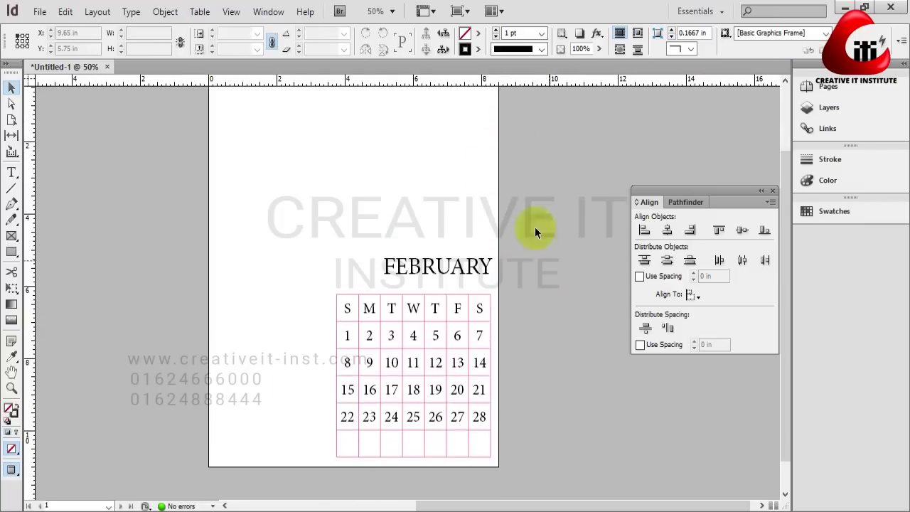
Place natural-images-13.jpg from the Desktop with its upper-left corner at the page's upper-left corner.
{"action": "scroll", "coordinate": [534, 232], "scroll_direction": "up", "scroll_amount": 2}
{"action": "left_click", "coordinate": [40, 12]}
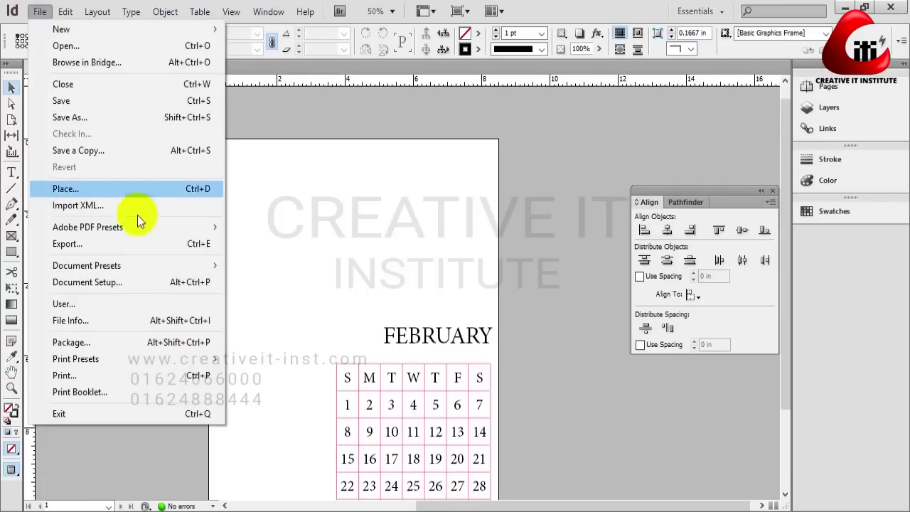
{"action": "left_click", "coordinate": [84, 190]}
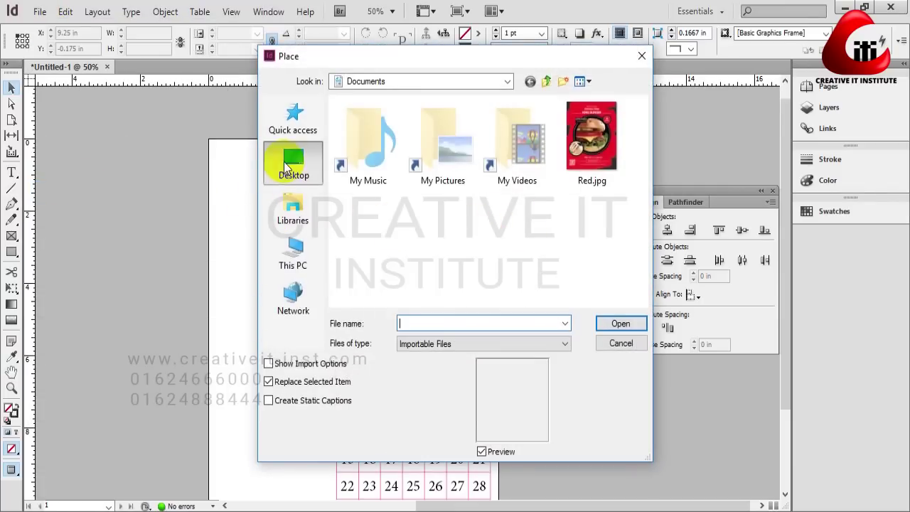
{"action": "left_click", "coordinate": [288, 168]}
{"action": "left_click", "coordinate": [535, 245]}
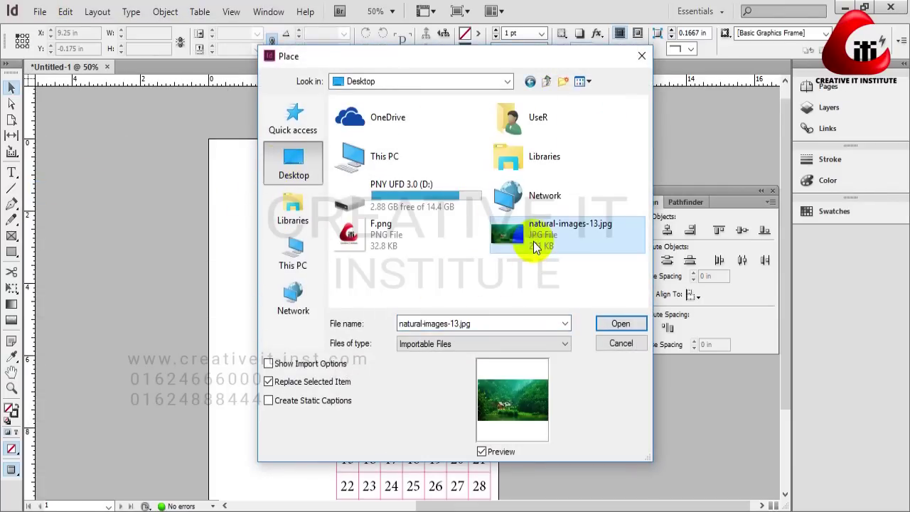
{"action": "double_click", "coordinate": [534, 241]}
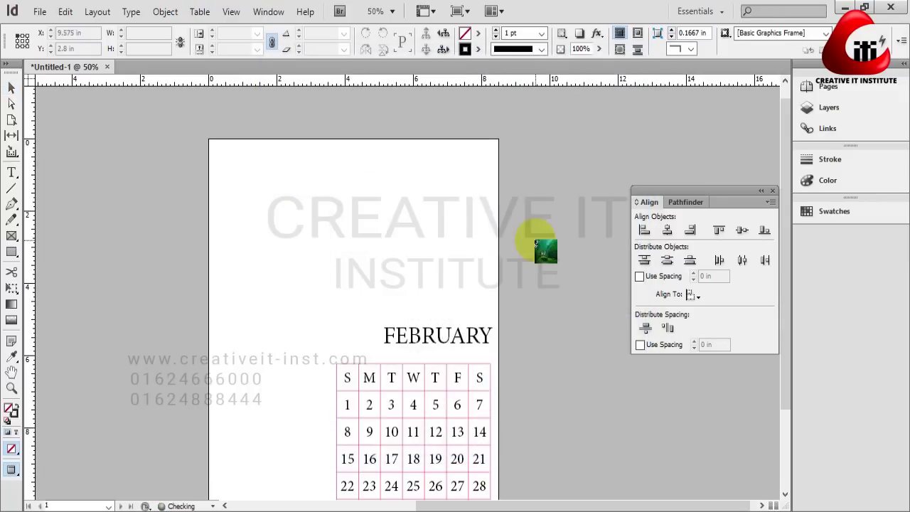
{"action": "left_click", "coordinate": [211, 140]}
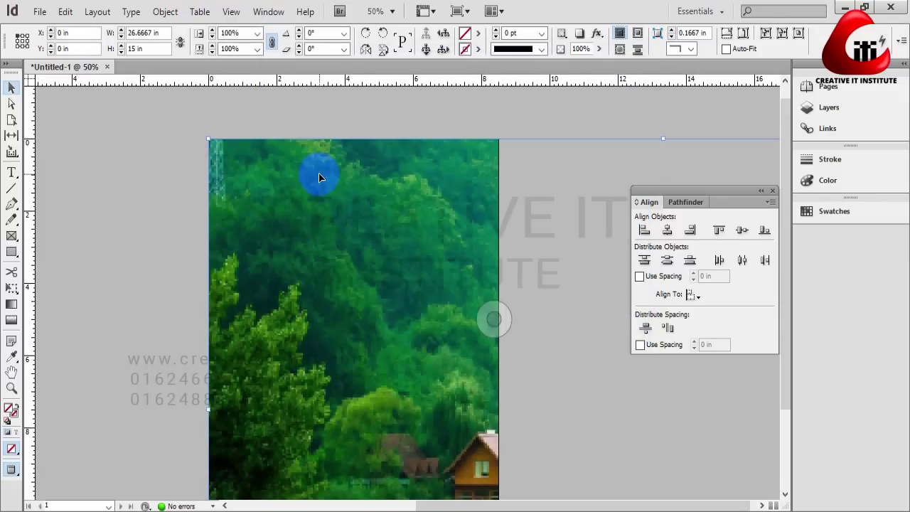
Scale the placed image together with its frame down to the page width, about 8.5 by 4.8 in.
{"action": "key", "text": "ctrl+minus"}
{"action": "key", "text": "ctrl+minus"}
{"action": "key", "text": "ctrl+equal"}
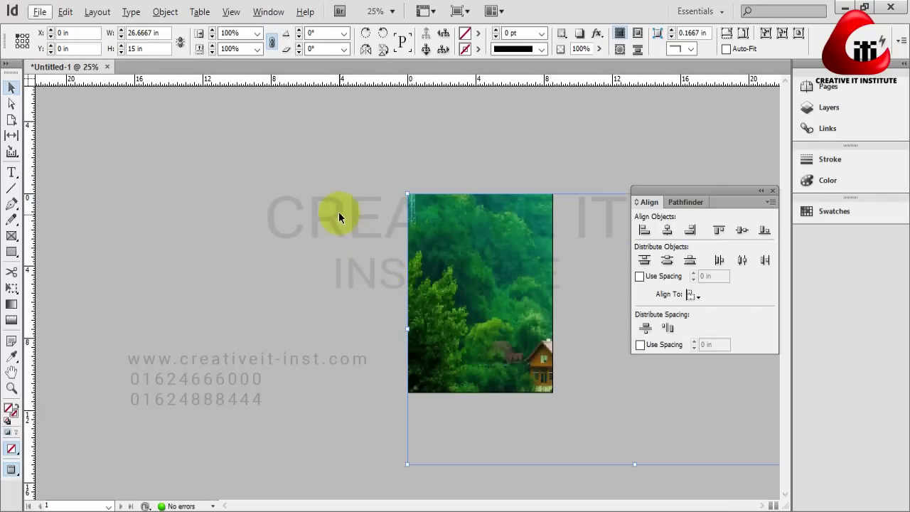
{"action": "left_click", "coordinate": [594, 328]}
{"action": "left_click", "coordinate": [548, 305]}
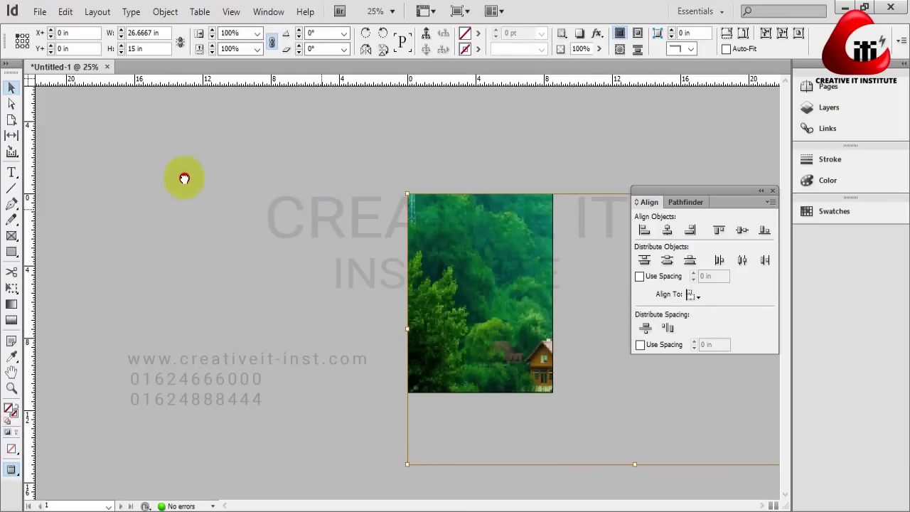
{"action": "key", "text": "ctrl+equal"}
{"action": "left_click_drag", "start_coordinate": [448, 291], "coordinate": [163, 206]}
{"action": "key", "text": "ctrl+minus"}
{"action": "key", "text": "ctrl+minus"}
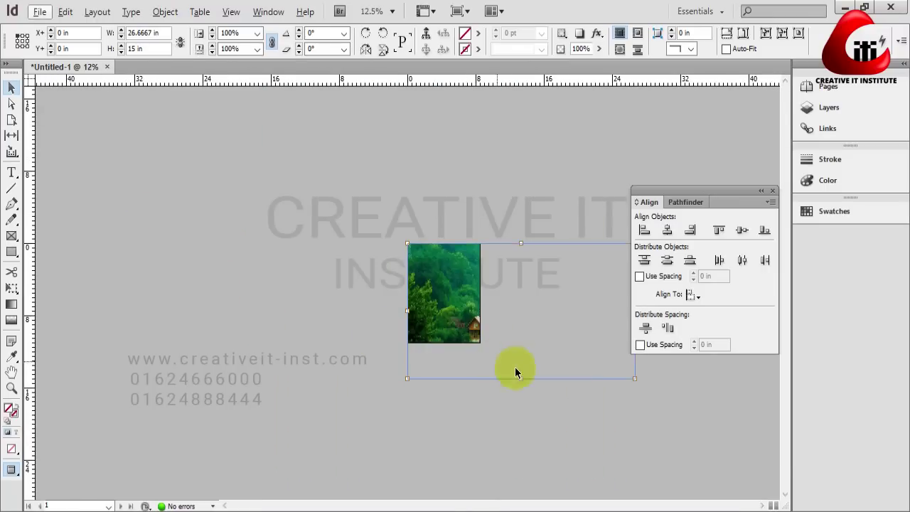
{"action": "left_click_drag", "start_coordinate": [634, 379], "coordinate": [427, 284]}
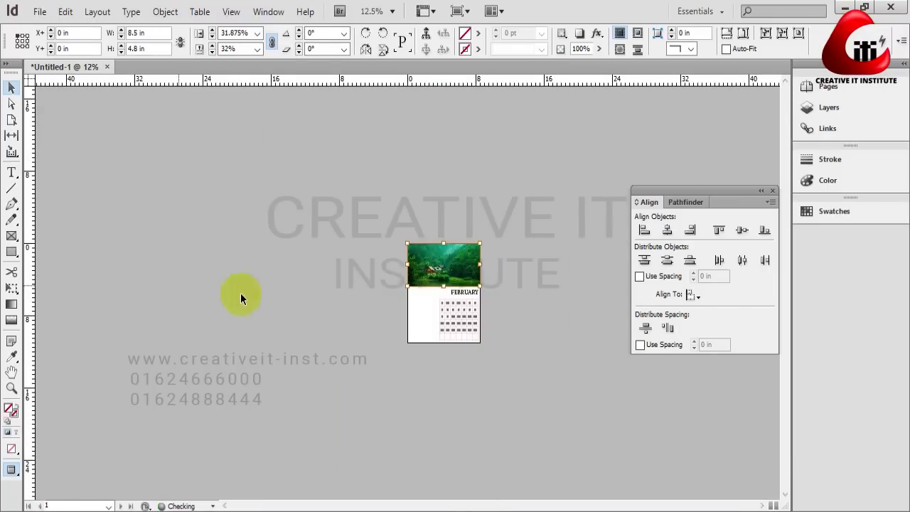
Shrink the photo's oversized frame to match the scaled image across the page width, about 8.5 by 4.8 in.
{"action": "left_click_drag", "start_coordinate": [371, 238], "coordinate": [467, 292]}
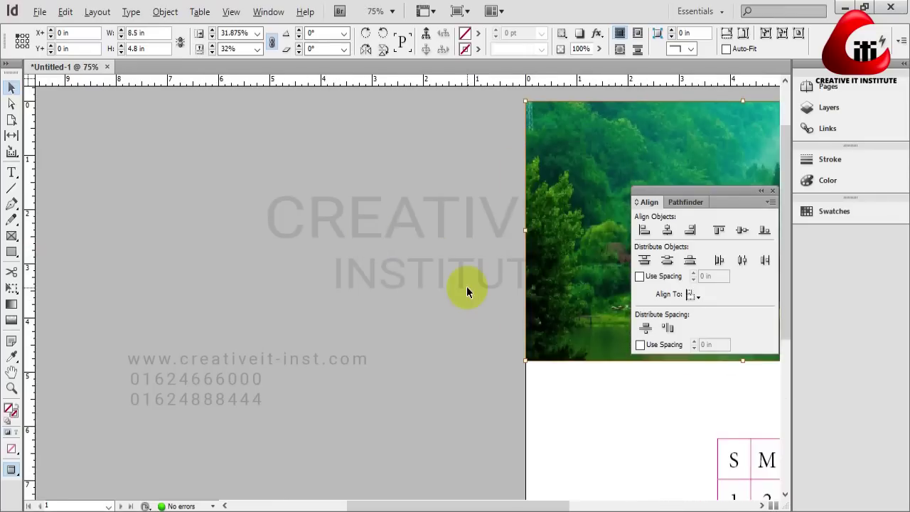
{"action": "left_click_drag", "start_coordinate": [452, 256], "coordinate": [143, 248]}
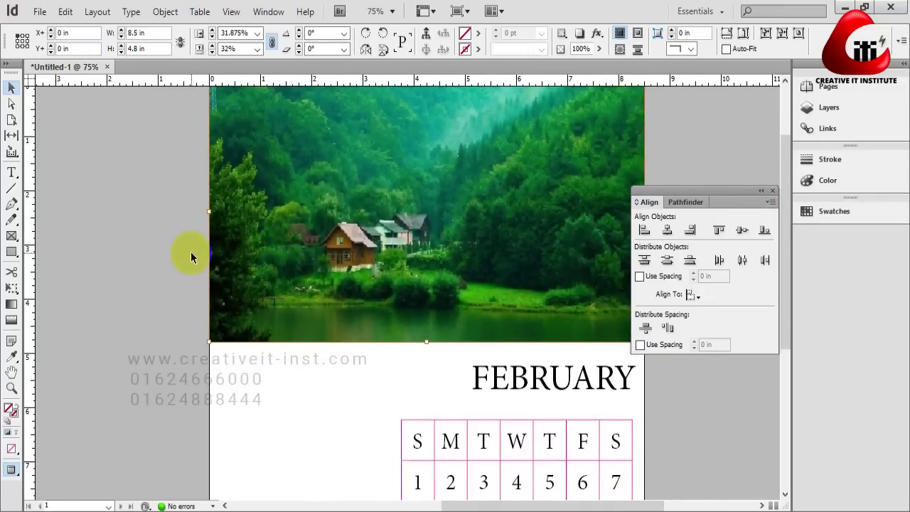
{"action": "key", "text": "ctrl+minus"}
{"action": "double_click", "coordinate": [368, 246]}
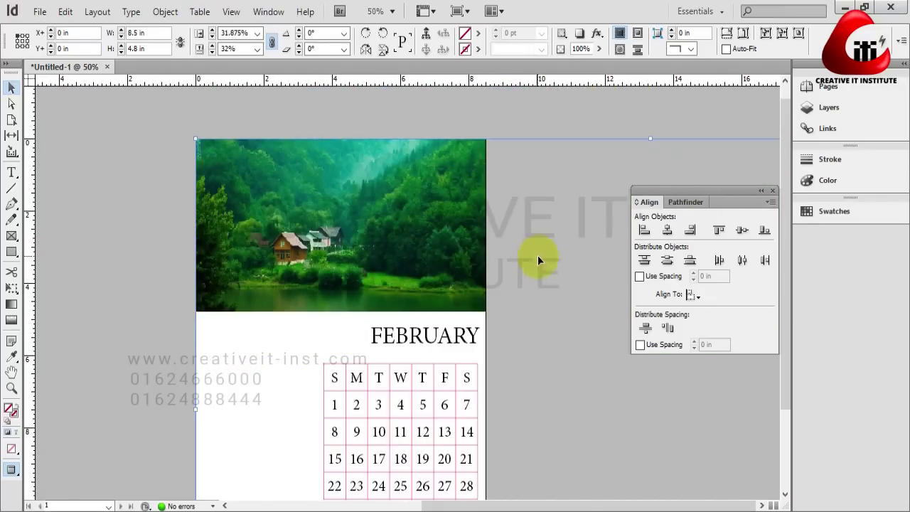
{"action": "key", "text": "ctrl+alt+shift+0"}
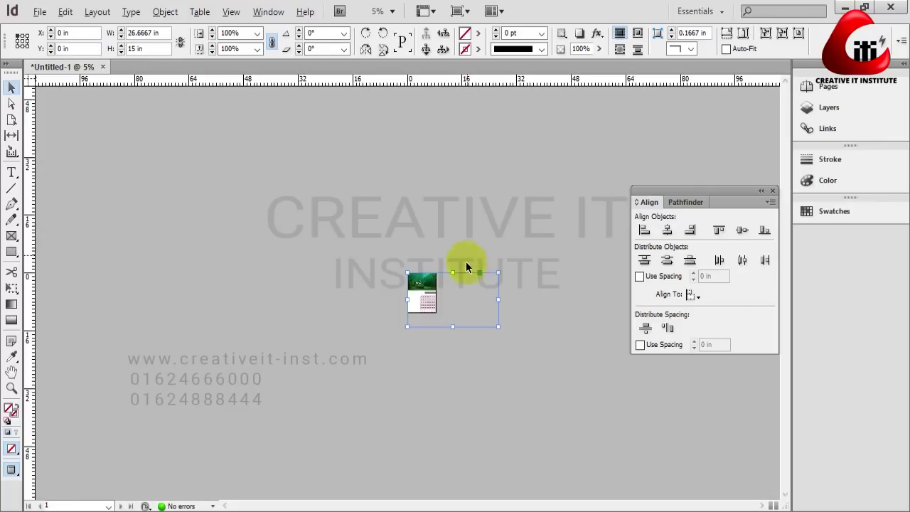
{"action": "left_click_drag", "start_coordinate": [498, 326], "coordinate": [441, 288]}
{"action": "key", "text": "ctrl+equal"}
{"action": "key", "text": "ctrl+equal"}
{"action": "left_click_drag", "start_coordinate": [564, 288], "coordinate": [553, 280]}
{"action": "left_click", "coordinate": [589, 202]}
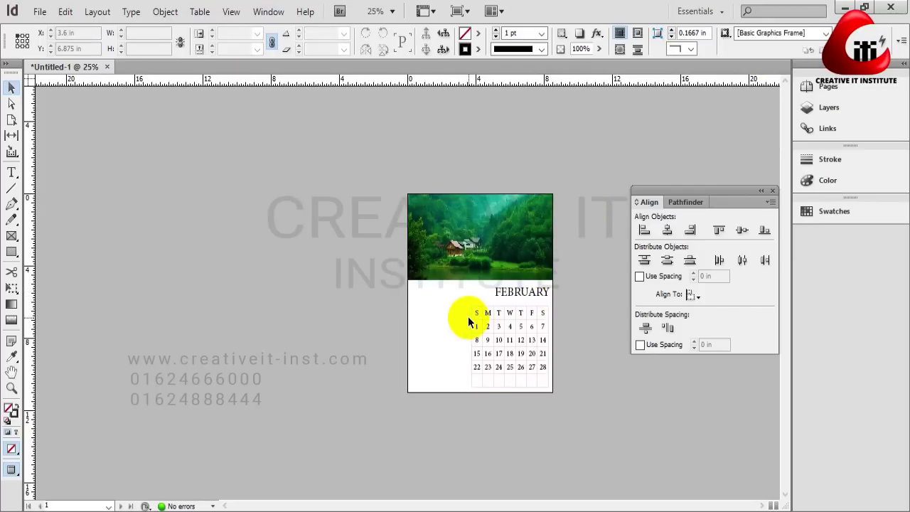
Place the Creative IT Institute logo image over the upper part of the photo, starting at about X 5.13, Y 0.4 in.
{"action": "key", "text": "ctrl+equal"}
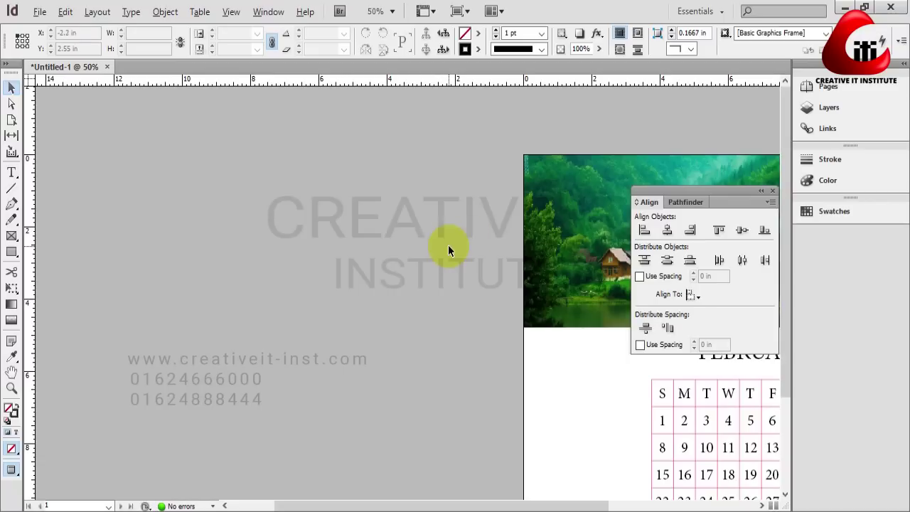
{"action": "left_click_drag", "start_coordinate": [487, 171], "coordinate": [213, 152]}
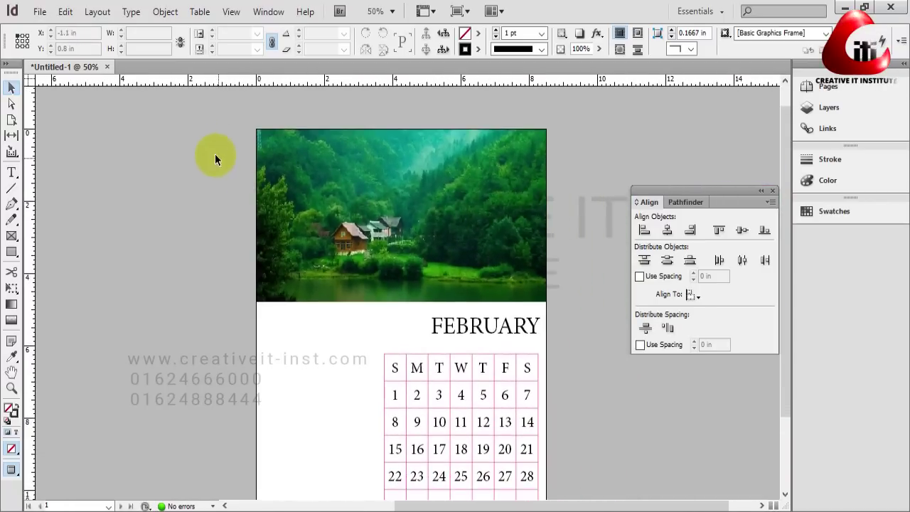
{"action": "left_click", "coordinate": [37, 12]}
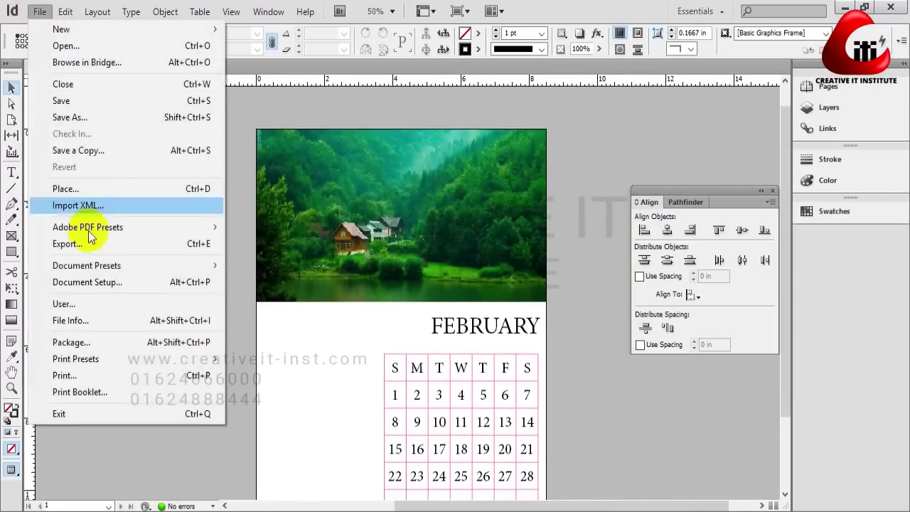
{"action": "left_click", "coordinate": [65, 189]}
{"action": "double_click", "coordinate": [359, 157]}
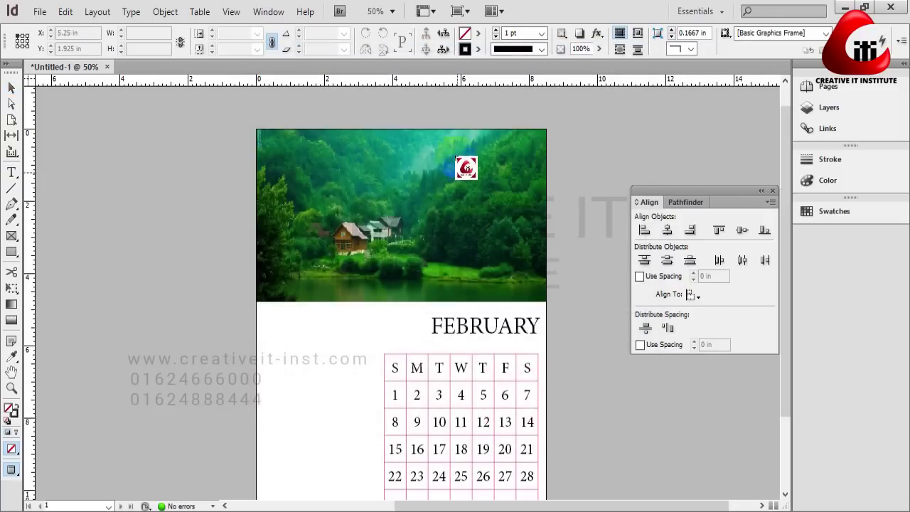
{"action": "left_click", "coordinate": [431, 143]}
Scale the logo image within its frame to about 50.66%, 2.11 in square, and move it toward the photo's upper-right corner.
{"action": "left_click", "coordinate": [491, 216]}
{"action": "left_click_drag", "start_coordinate": [573, 295], "coordinate": [542, 263]}
{"action": "left_click_drag", "start_coordinate": [498, 211], "coordinate": [486, 184]}
{"action": "left_click_drag", "start_coordinate": [542, 247], "coordinate": [523, 226]}
{"action": "left_click_drag", "start_coordinate": [490, 188], "coordinate": [477, 177]}
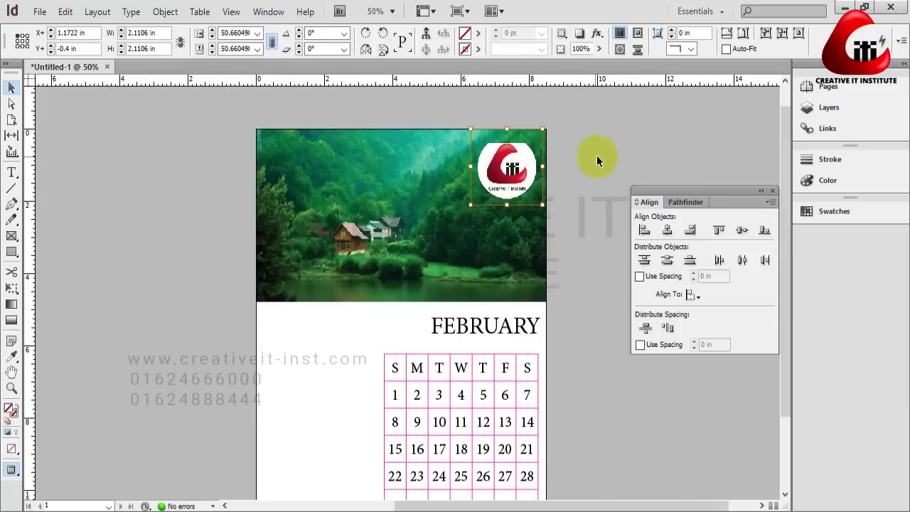
Crop the logo's frame closer to the image and shift the logo down and left inside it.
{"action": "left_click_drag", "start_coordinate": [569, 294], "coordinate": [528, 227]}
{"action": "left_click", "coordinate": [489, 209]}
{"action": "left_click_drag", "start_coordinate": [489, 205], "coordinate": [481, 229]}
{"action": "left_click", "coordinate": [567, 276]}
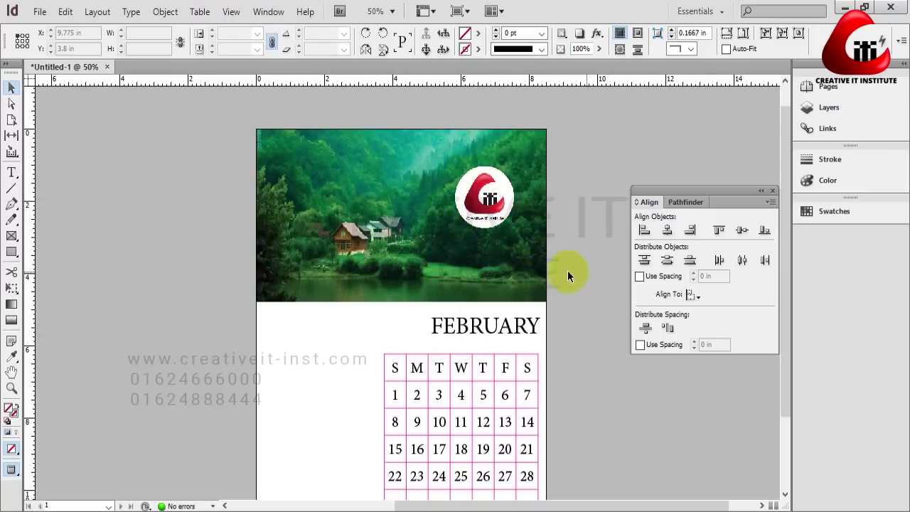
Reduce the logo's frame to about 2.175 in square and position it flush with the page's upper-right corner.
{"action": "left_click", "coordinate": [537, 254]}
{"action": "left_click_drag", "start_coordinate": [537, 257], "coordinate": [524, 241]}
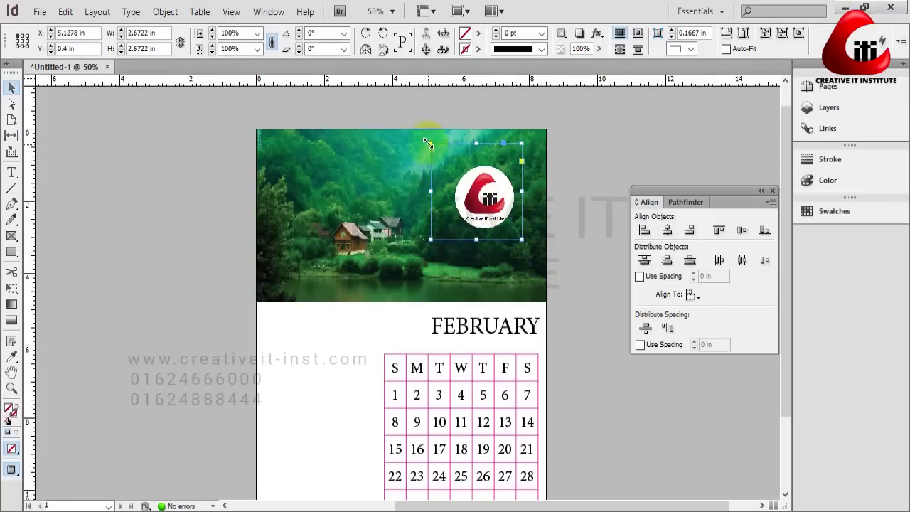
{"action": "left_click_drag", "start_coordinate": [522, 240], "coordinate": [538, 205]}
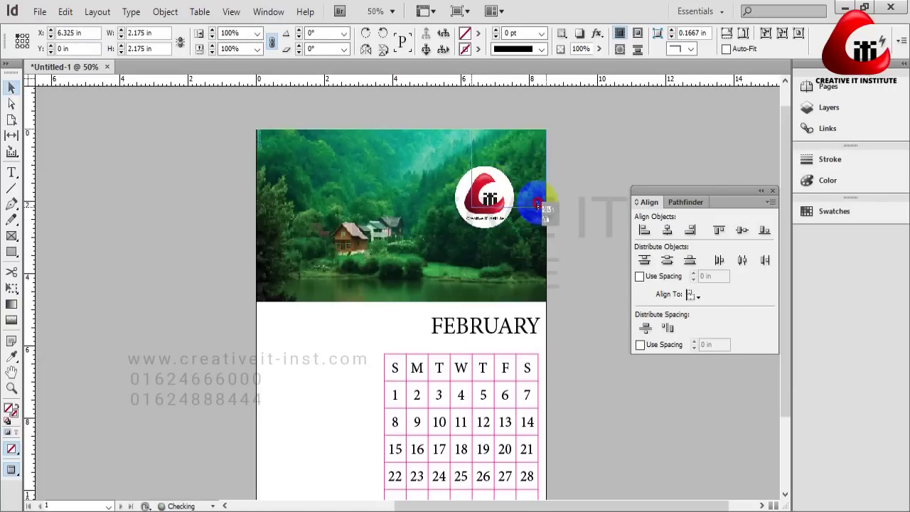
{"action": "left_click", "coordinate": [587, 165]}
Duplicate the date table into the empty area at the lower left of the page.
{"action": "scroll", "coordinate": [437, 331], "scroll_direction": "down", "scroll_amount": 3}
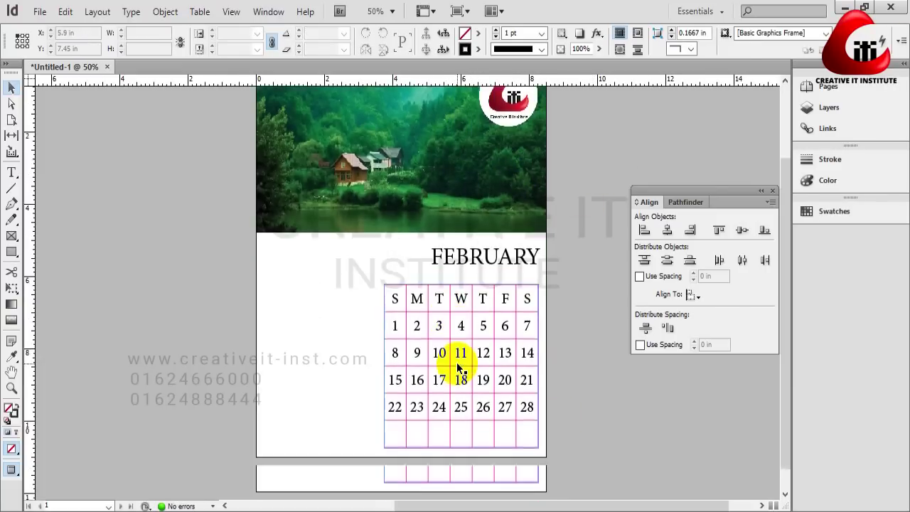
{"action": "scroll", "coordinate": [183, 265], "scroll_direction": "up", "scroll_amount": 1}
{"action": "scroll", "coordinate": [168, 268], "scroll_direction": "down", "scroll_amount": 1}
{"action": "scroll", "coordinate": [160, 256], "scroll_direction": "up", "scroll_amount": 1}
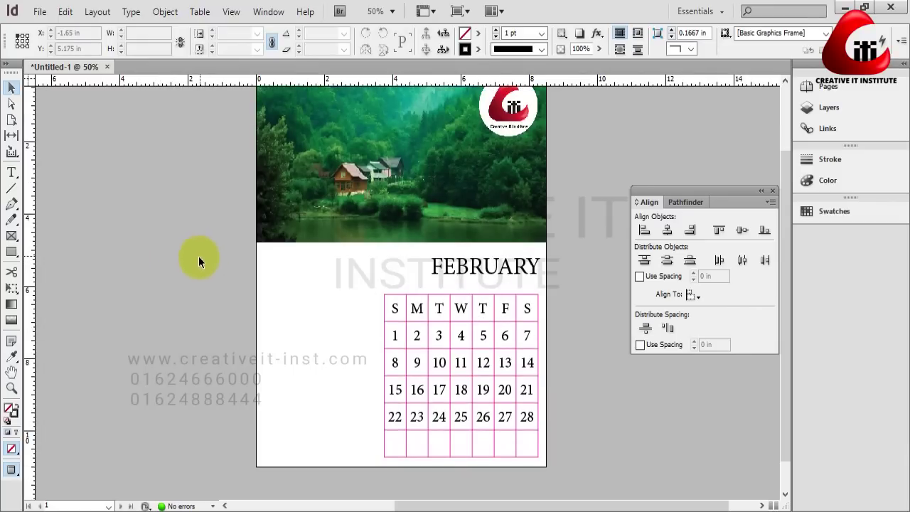
{"action": "left_click", "coordinate": [463, 326]}
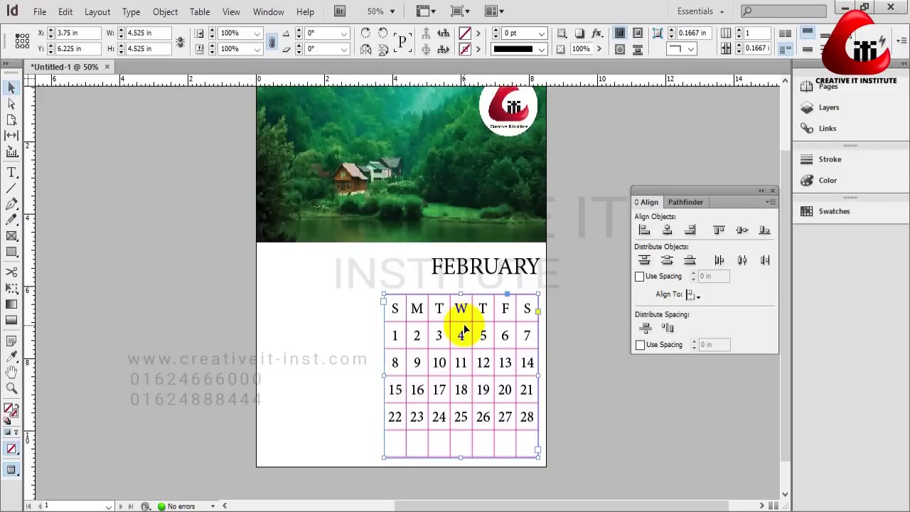
{"action": "left_click_drag", "start_coordinate": [467, 324], "coordinate": [425, 435]}
Select all cells of the copied table and set their row height to at least 0.4375 in with preview on.
{"action": "double_click", "coordinate": [293, 298]}
{"action": "right_click", "coordinate": [331, 318]}
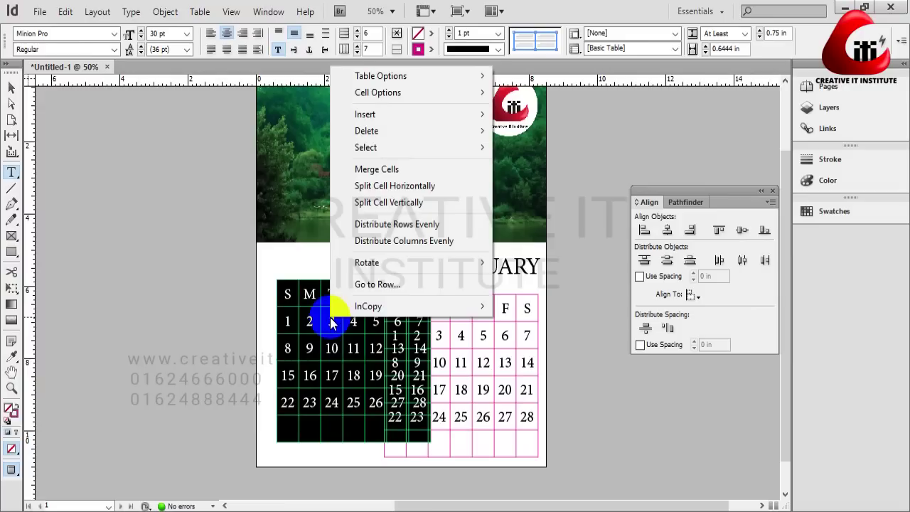
{"action": "mouse_move", "coordinate": [415, 94]}
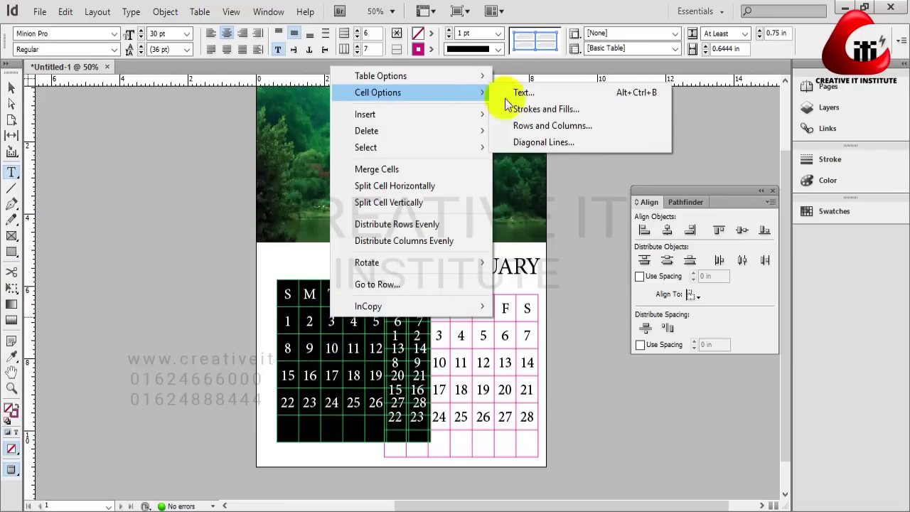
{"action": "left_click", "coordinate": [572, 125]}
{"action": "left_click", "coordinate": [714, 164]}
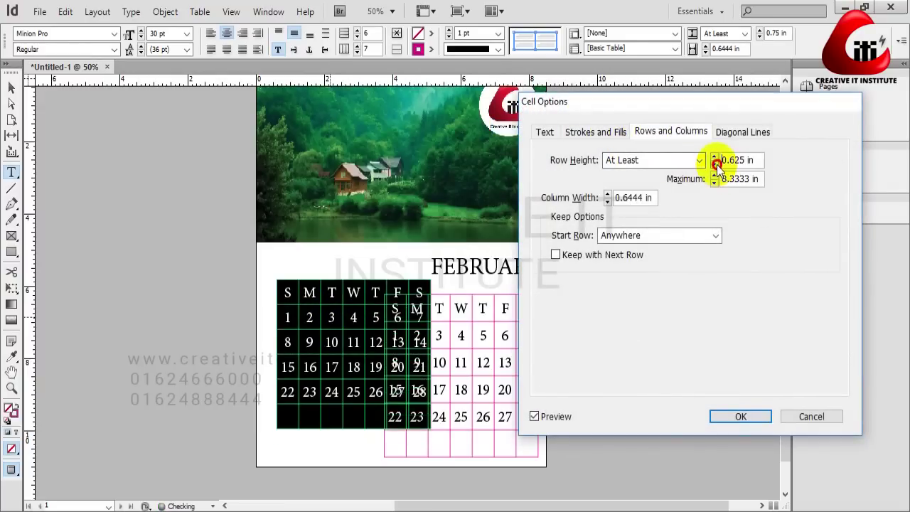
{"action": "left_click", "coordinate": [714, 163]}
{"action": "left_click", "coordinate": [713, 163]}
{"action": "left_click", "coordinate": [714, 164]}
{"action": "left_click", "coordinate": [714, 163]}
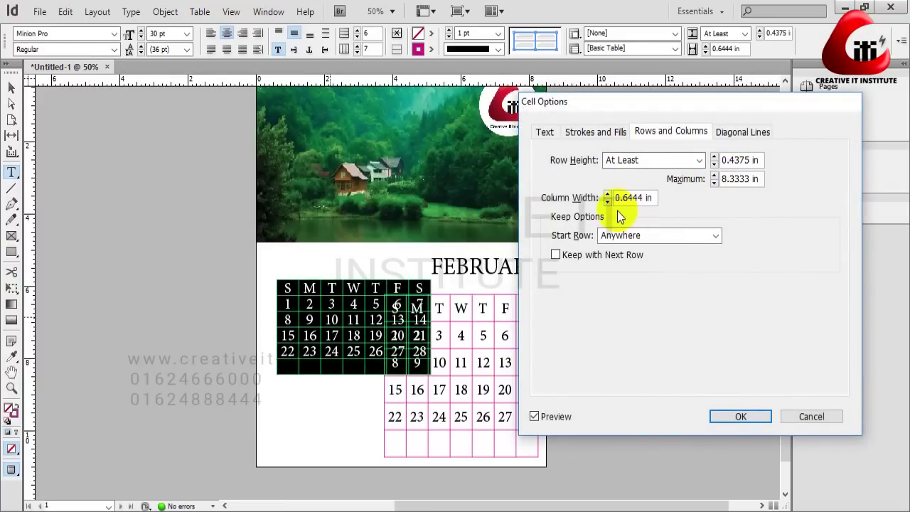
Set the copied table's column width to 0.3125 in and its row height to at least 0.3125 in.
{"action": "left_click", "coordinate": [607, 202]}
{"action": "left_click", "coordinate": [607, 202]}
{"action": "left_click", "coordinate": [607, 202]}
{"action": "left_click", "coordinate": [607, 202]}
{"action": "left_click", "coordinate": [607, 202]}
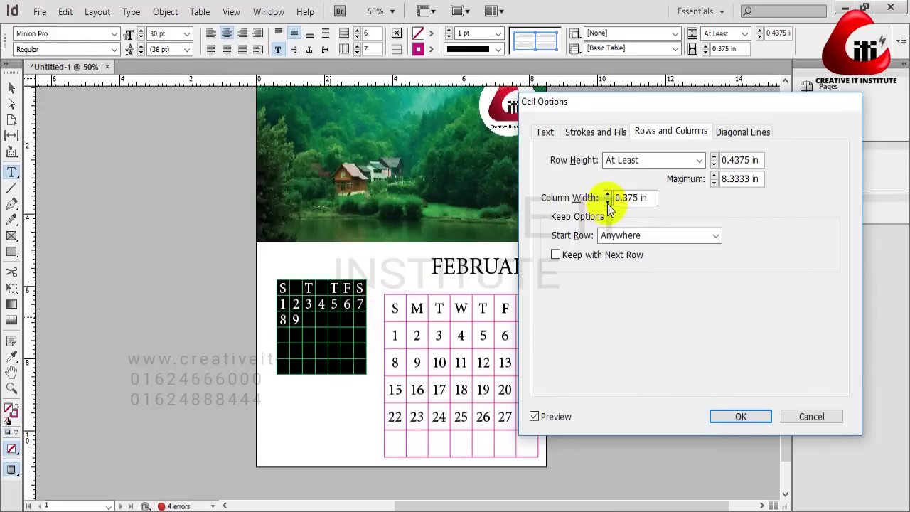
{"action": "left_click", "coordinate": [607, 201]}
{"action": "left_click", "coordinate": [714, 163]}
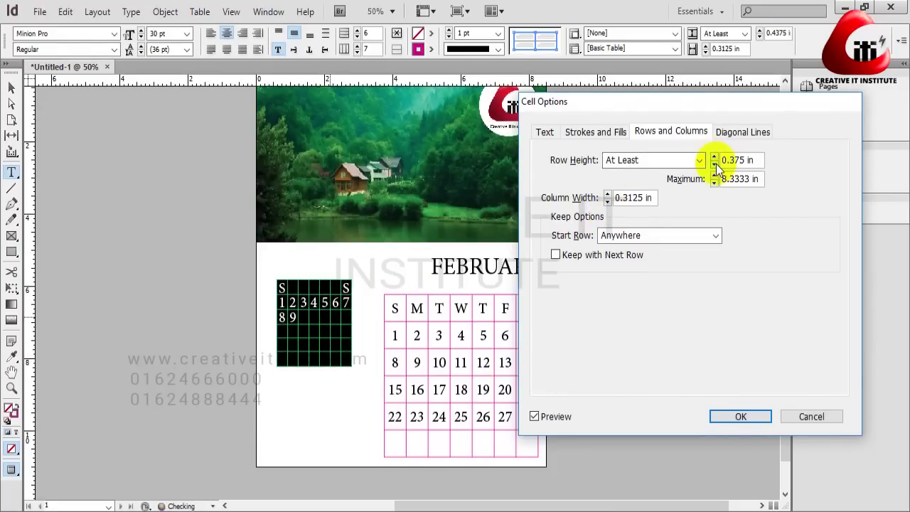
{"action": "left_click", "coordinate": [741, 417]}
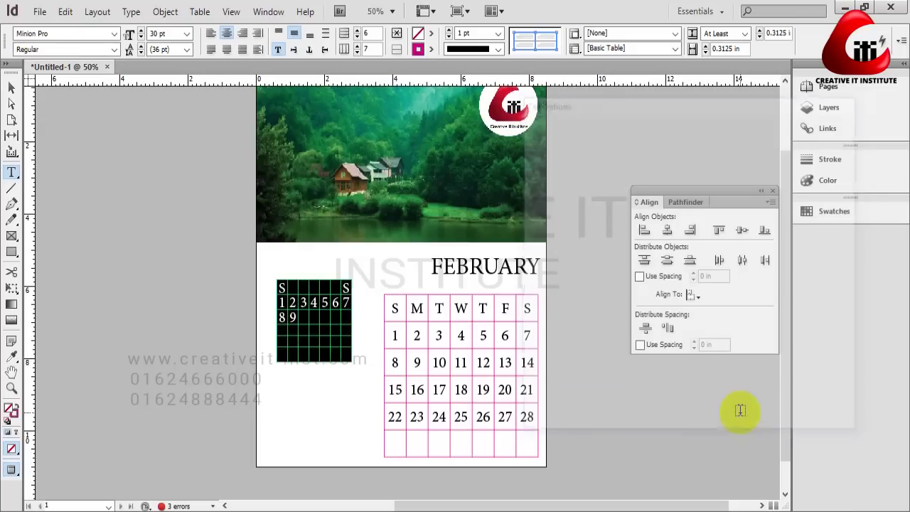
Set the text size of the selected cells in the small table to 12 pt.
{"action": "left_click", "coordinate": [185, 33]}
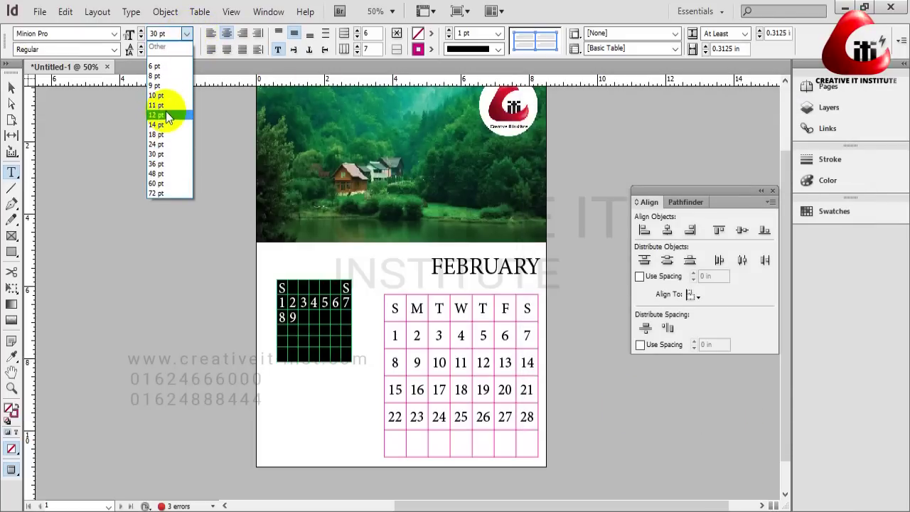
{"action": "left_click", "coordinate": [166, 114]}
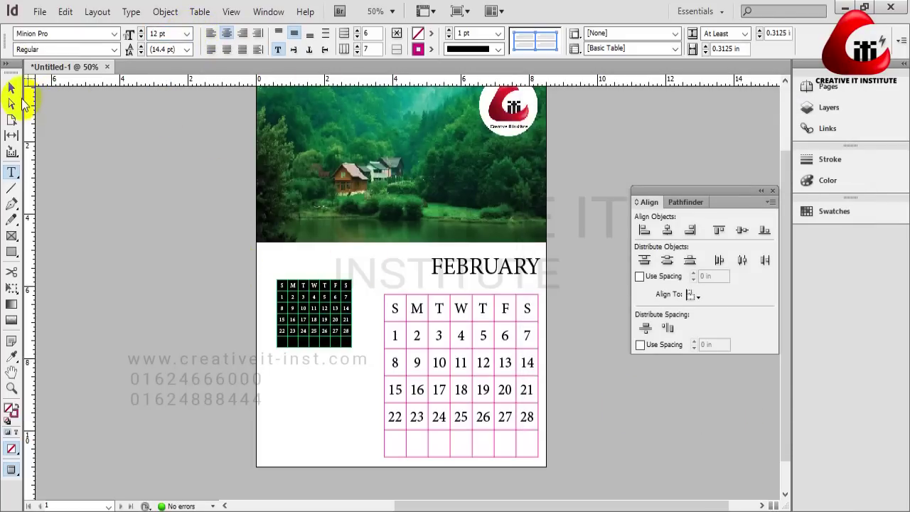
{"action": "left_click", "coordinate": [11, 87]}
Shrink the small table's frame to about 2.4 in square and duplicate it directly below.
{"action": "left_click_drag", "start_coordinate": [432, 442], "coordinate": [359, 361]}
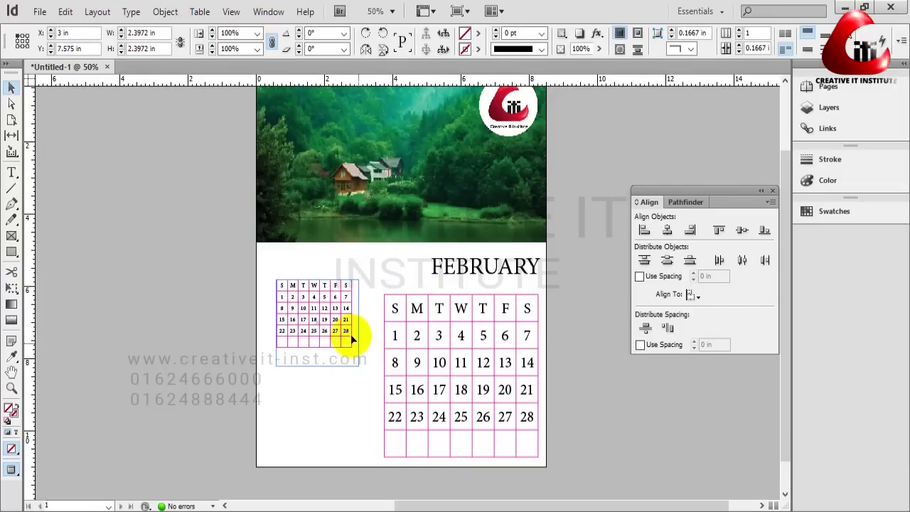
{"action": "mouse_move", "coordinate": [328, 318]}
{"action": "left_mouse_down"}
{"action": "mouse_move", "coordinate": [333, 405]}
{"action": "mouse_move", "coordinate": [318, 337]}
{"action": "mouse_move", "coordinate": [327, 313]}
{"action": "left_mouse_up"}
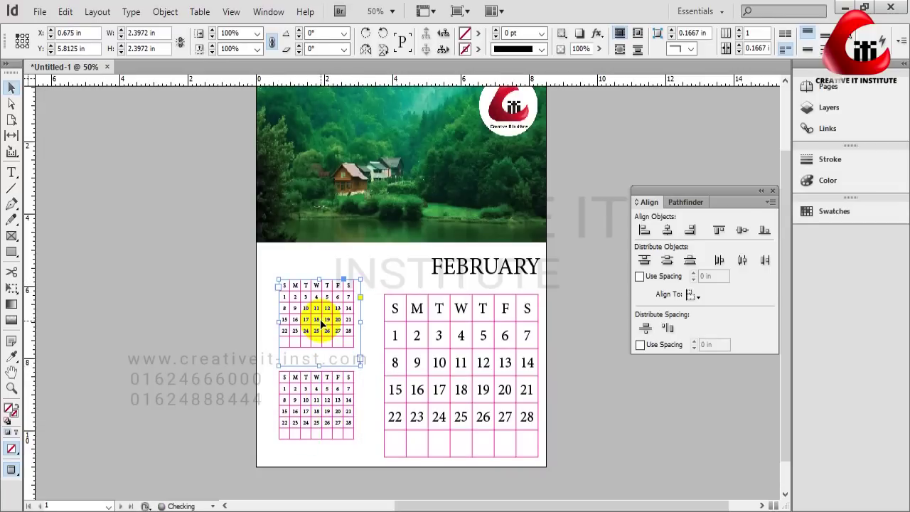
{"action": "left_click", "coordinate": [366, 481]}
Reduce the lower small table to 5 body rows, deleting its empty last row.
{"action": "left_click_drag", "start_coordinate": [340, 425], "coordinate": [293, 436]}
{"action": "double_click", "coordinate": [346, 430]}
{"action": "right_click", "coordinate": [293, 435]}
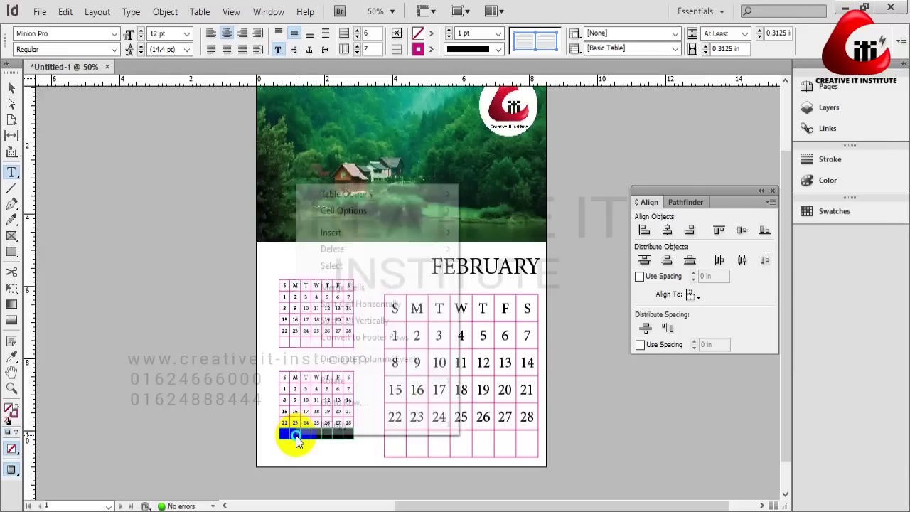
{"action": "mouse_move", "coordinate": [378, 196]}
{"action": "left_click", "coordinate": [503, 196]}
{"action": "left_click_drag", "start_coordinate": [427, 85], "coordinate": [682, 112]}
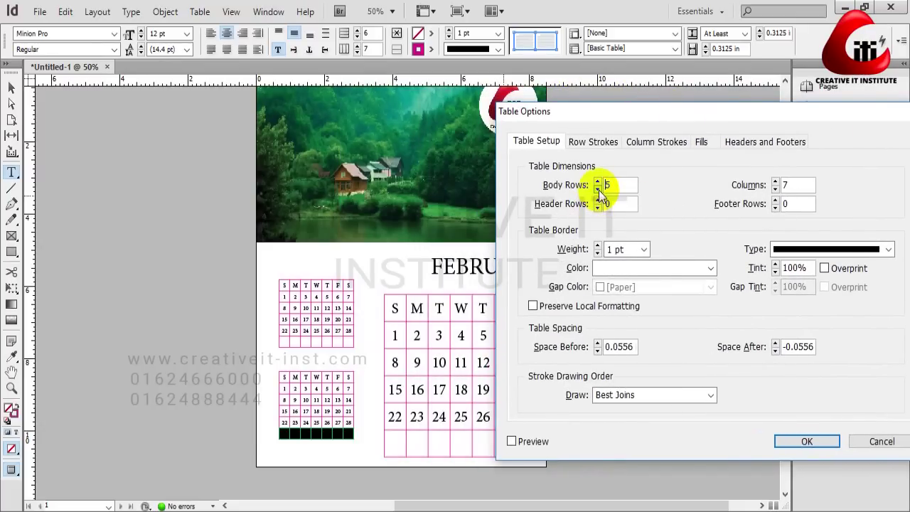
{"action": "left_click", "coordinate": [806, 440]}
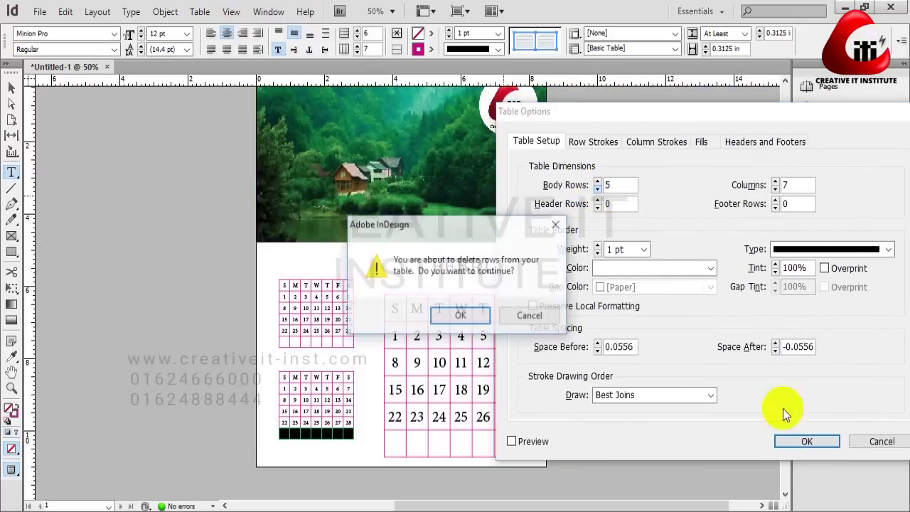
{"action": "left_click", "coordinate": [461, 316]}
{"action": "left_click", "coordinate": [532, 441]}
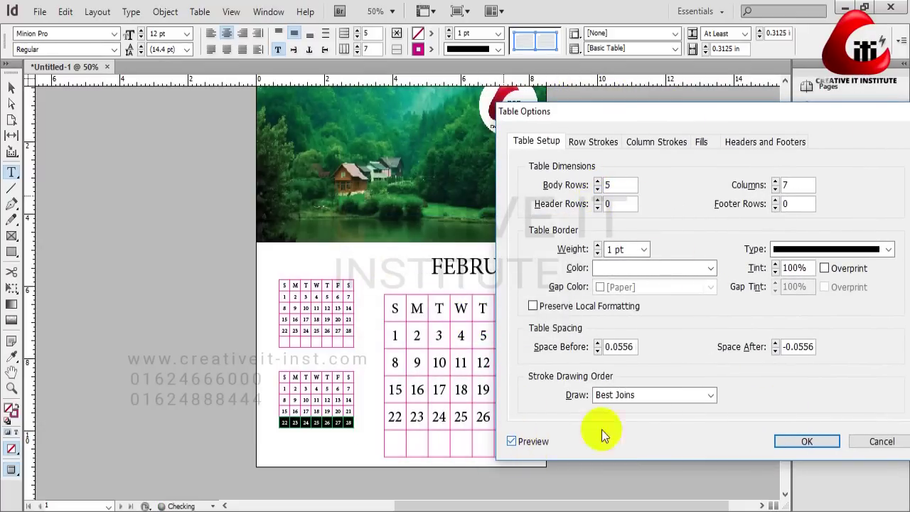
{"action": "left_click", "coordinate": [812, 442]}
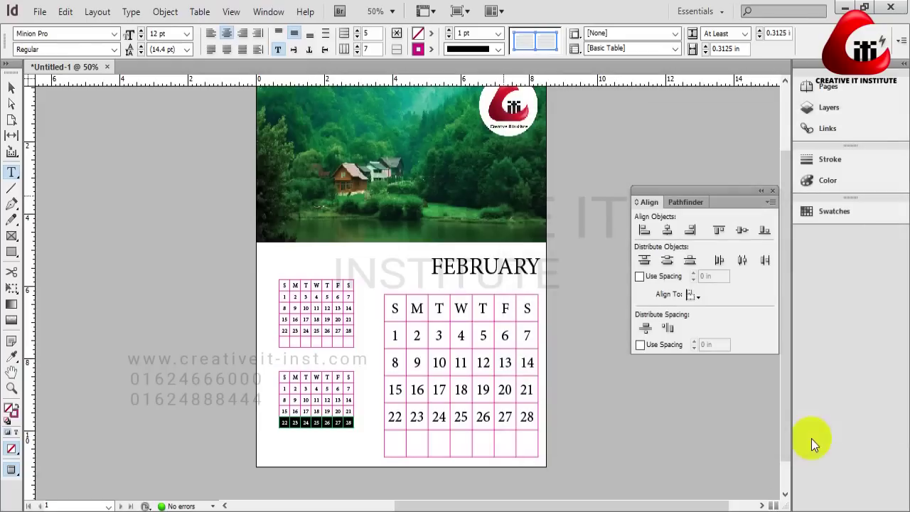
Delete the upper small table and move the remaining one down to about X 0.7, Y 9.1 in.
{"action": "left_click", "coordinate": [12, 87]}
{"action": "left_click", "coordinate": [305, 285]}
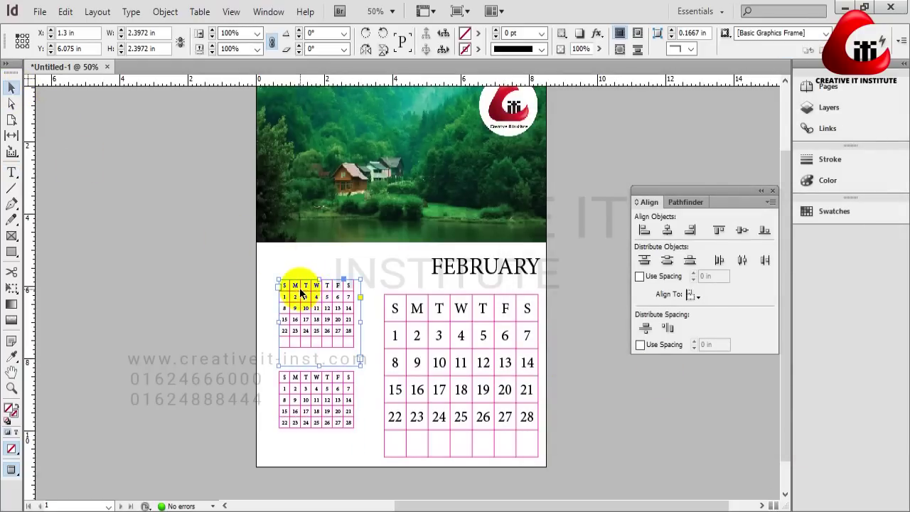
{"action": "key", "text": "Delete"}
{"action": "left_click_drag", "start_coordinate": [334, 402], "coordinate": [335, 428]}
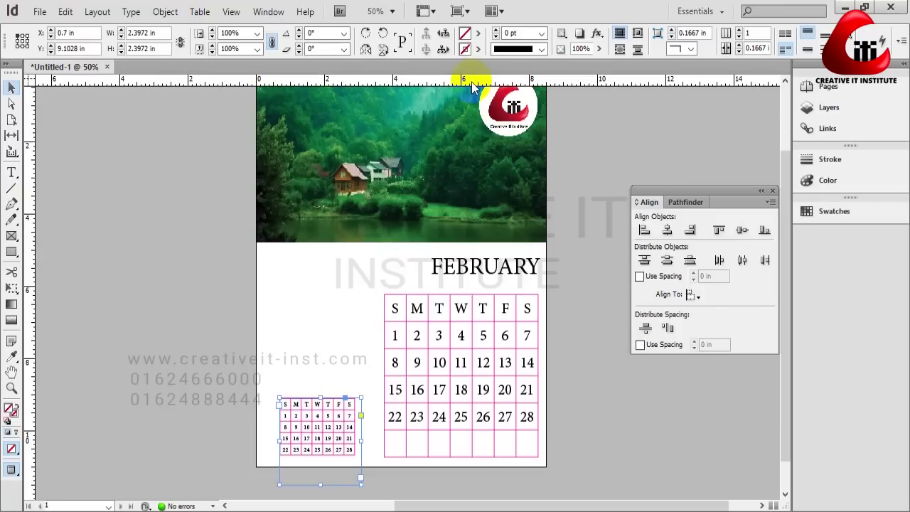
{"action": "key", "text": "w"}
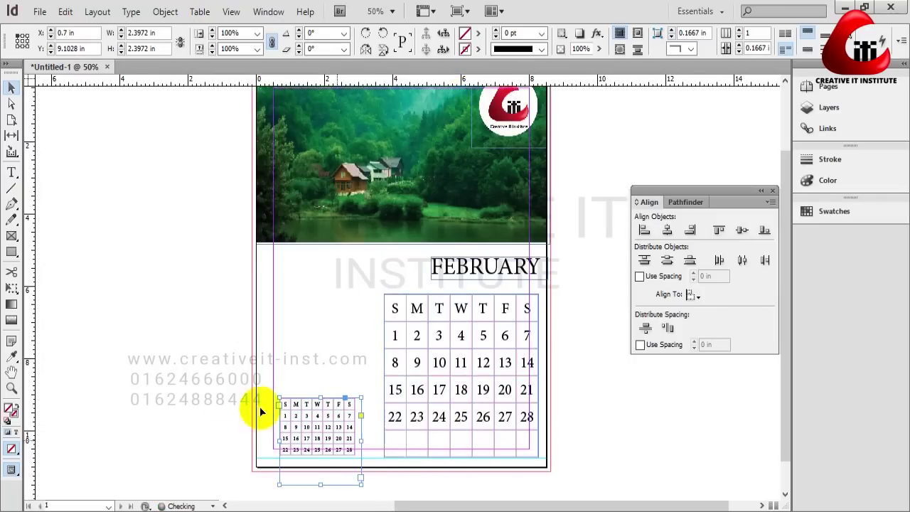
Shrink the small table's frame to 2.25 in square and place it at about X 0.675, Y 9.16 in.
{"action": "left_click", "coordinate": [196, 366]}
{"action": "left_click_drag", "start_coordinate": [359, 483], "coordinate": [356, 481]}
{"action": "left_click", "coordinate": [331, 424]}
{"action": "left_click_drag", "start_coordinate": [331, 424], "coordinate": [333, 425]}
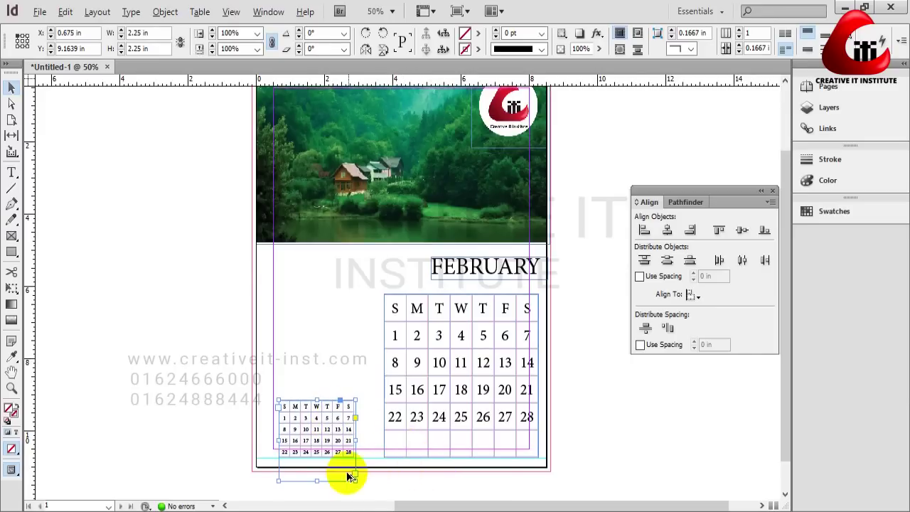
Duplicate the small table straight above the original, at about Y 7.07 in.
{"action": "scroll", "coordinate": [341, 475], "scroll_direction": "up", "scroll_amount": 4}
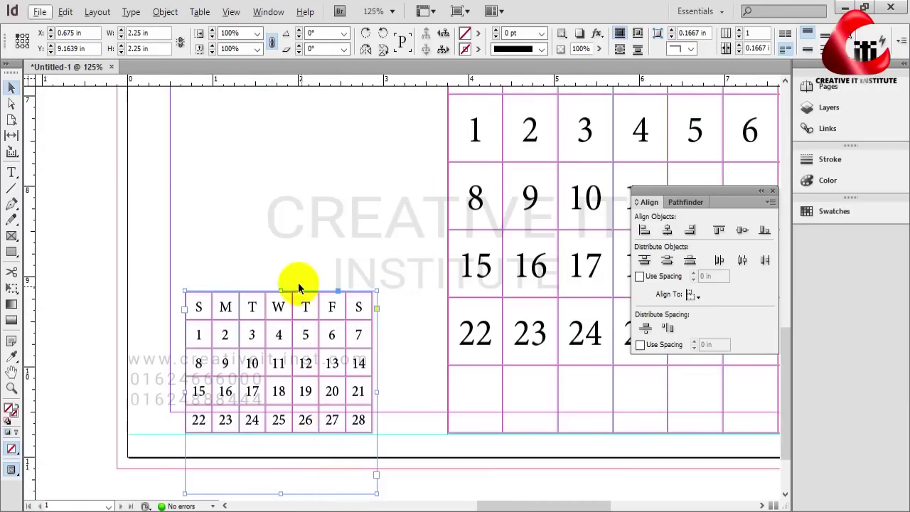
{"action": "key", "text": "Up"}
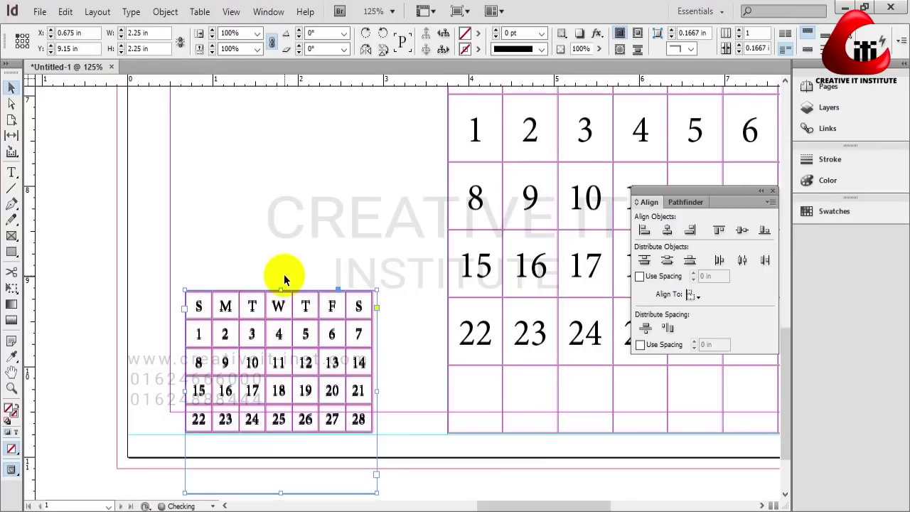
{"action": "key", "text": "shift+Up"}
{"action": "key", "text": "shift+Up"}
{"action": "key", "text": "shift+Up"}
{"action": "key", "text": "shift+Up"}
{"action": "key", "text": "shift+Up"}
{"action": "key", "text": "shift+Up"}
{"action": "key", "text": "shift+Up"}
{"action": "key", "text": "shift+Up"}
{"action": "key", "text": "shift+Up"}
{"action": "key", "text": "shift+Up"}
{"action": "key", "text": "shift+Up"}
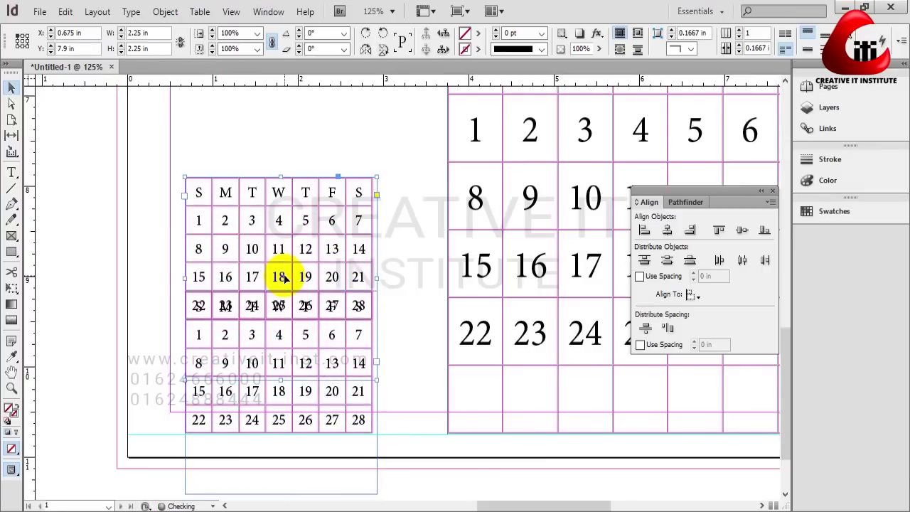
{"action": "key", "text": "shift+Up"}
{"action": "key", "text": "shift+Up"}
{"action": "key", "text": "shift+Up"}
{"action": "key", "text": "shift+Up"}
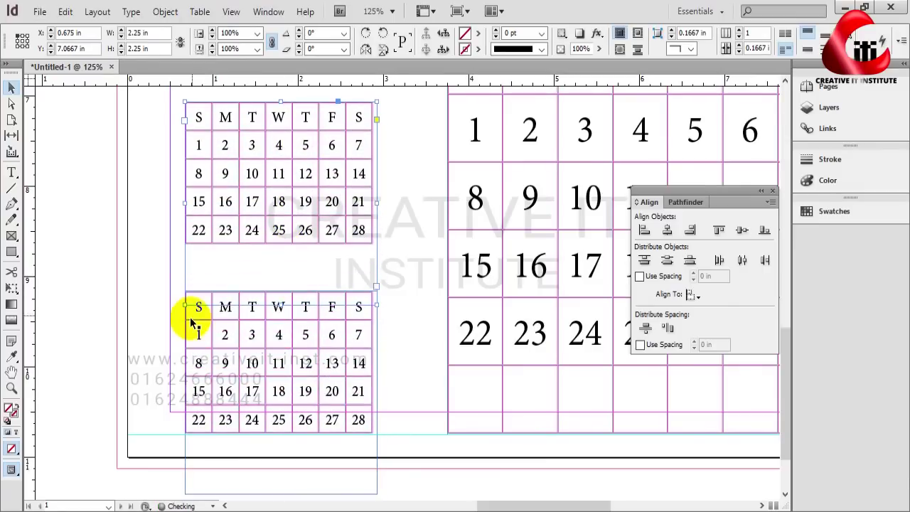
{"action": "scroll", "coordinate": [196, 325], "scroll_direction": "down", "scroll_amount": 1, "text": "alt"}
{"action": "scroll", "coordinate": [195, 325], "scroll_direction": "down", "scroll_amount": 1, "text": "alt"}
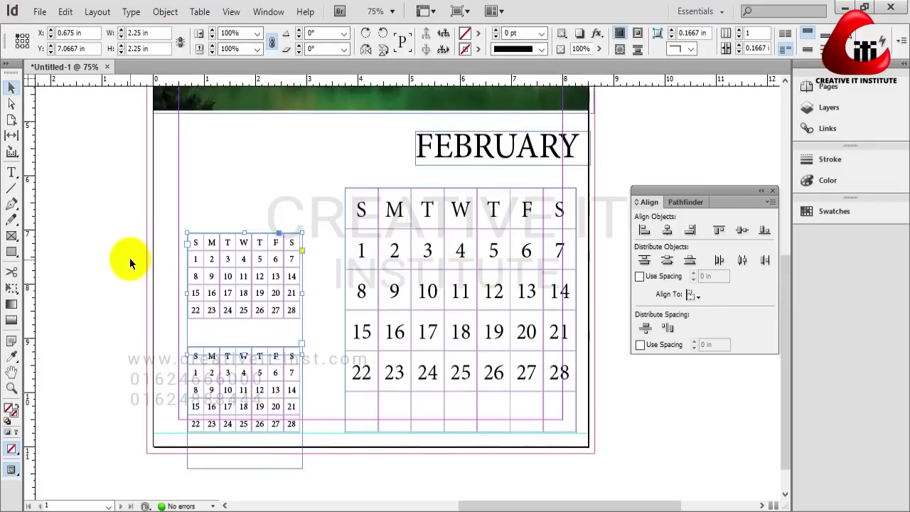
Switch the screen mode to Preview and fit the whole calendar page in view.
{"action": "left_click", "coordinate": [133, 318]}
{"action": "left_click", "coordinate": [455, 11]}
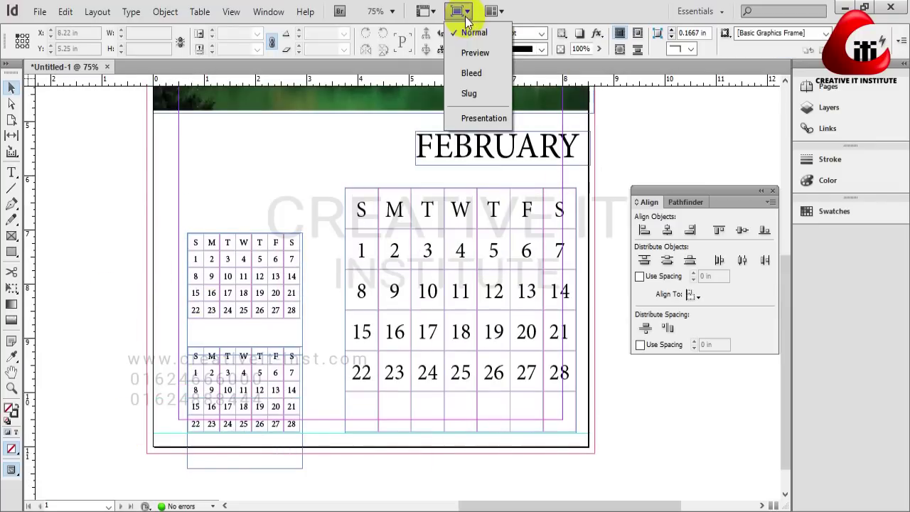
{"action": "left_click", "coordinate": [475, 54]}
{"action": "scroll", "coordinate": [371, 248], "scroll_direction": "up", "scroll_amount": 1}
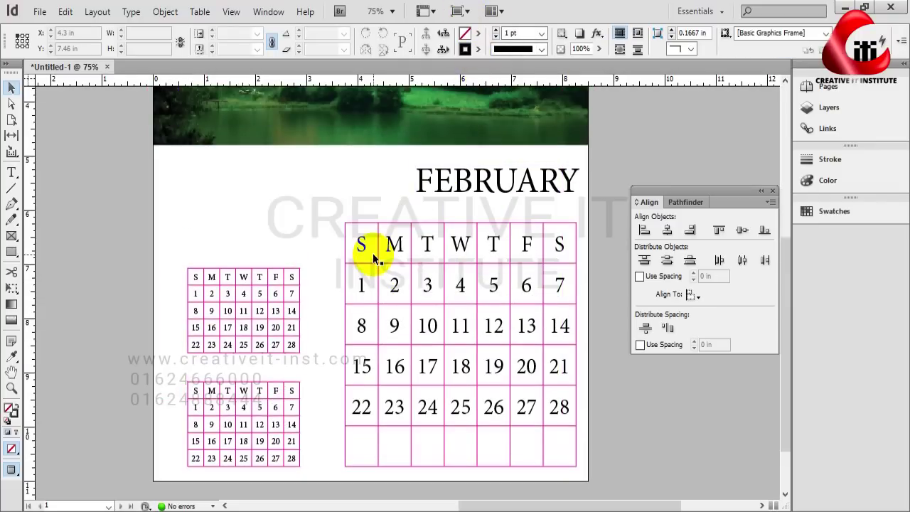
{"action": "scroll", "coordinate": [371, 248], "scroll_direction": "down", "scroll_amount": 1, "text": "alt"}
{"action": "left_click_drag", "start_coordinate": [389, 159], "coordinate": [419, 220]}
{"action": "key", "text": "ctrl+0"}
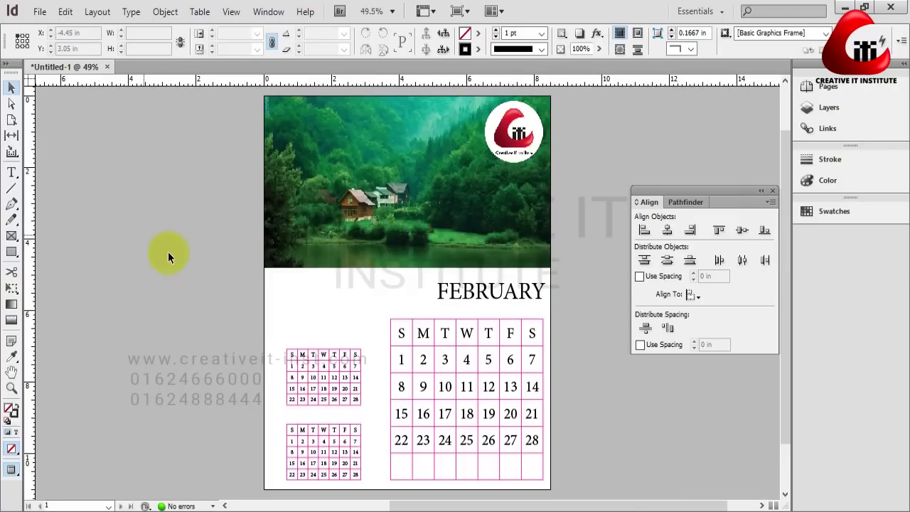
Draw a text frame about 2.25 by 1.24 in above the upper small table.
{"action": "key", "text": "t"}
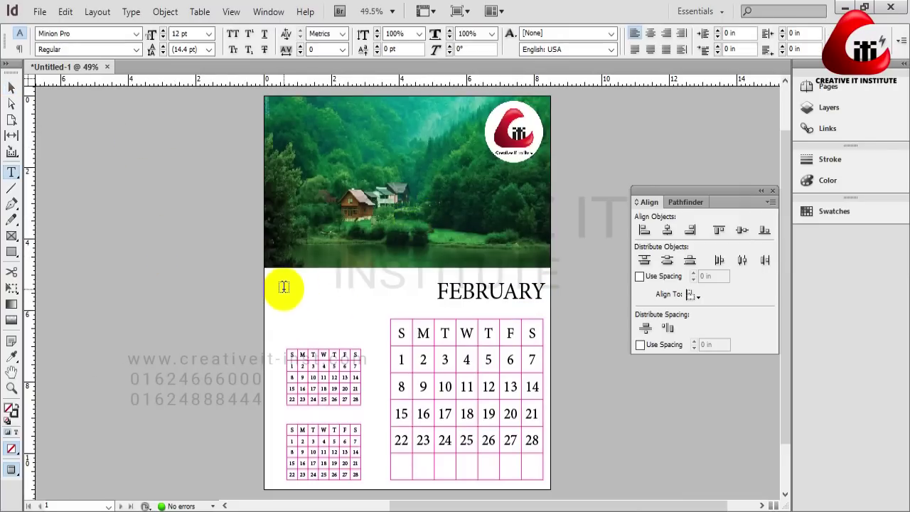
{"action": "left_click_drag", "start_coordinate": [286, 282], "coordinate": [362, 325]}
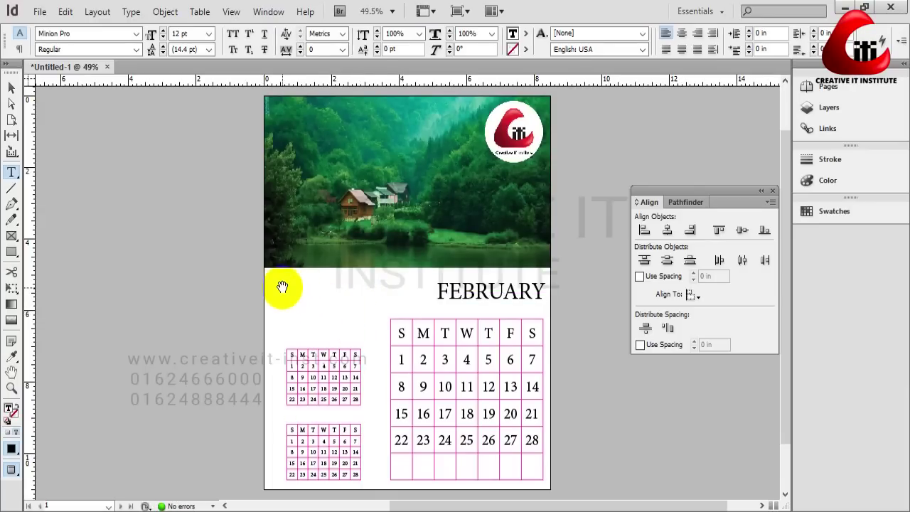
{"action": "key", "text": "ctrl+1"}
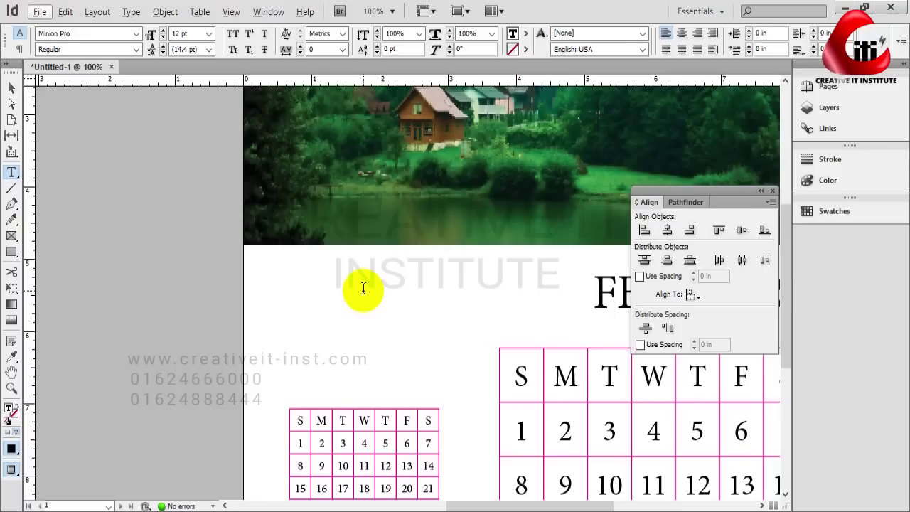
{"action": "key", "text": "h"}
{"action": "key", "text": "a"}
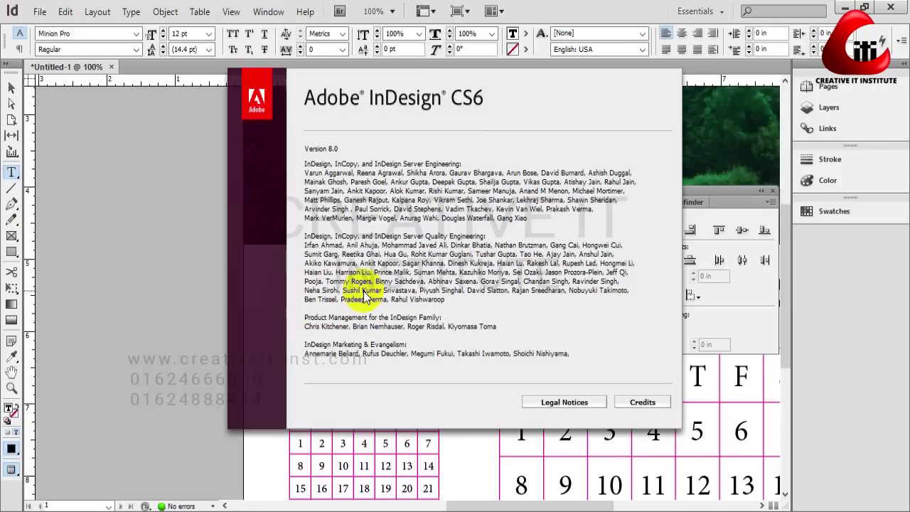
{"action": "left_click", "coordinate": [364, 297]}
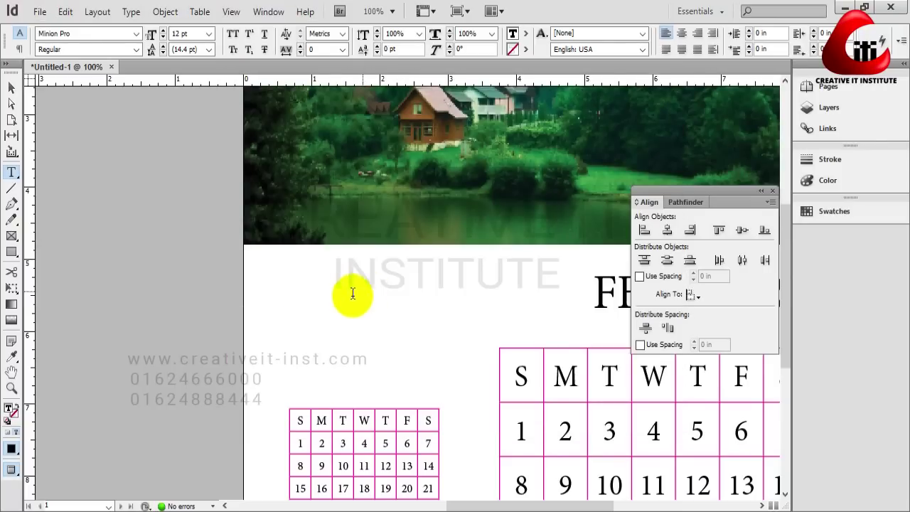
{"action": "key", "text": "alt+h"}
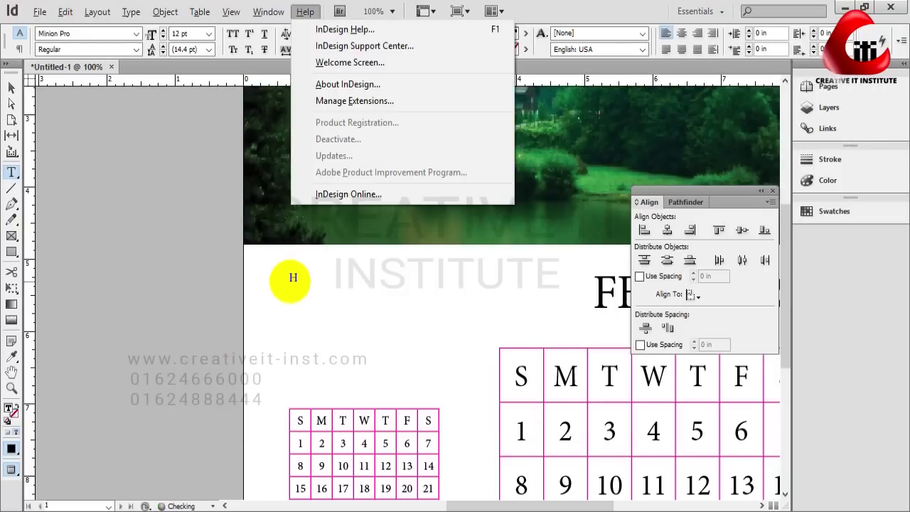
Enter "HAPPY NEW YEAR 2017" in the new text frame and set the text size to 60 pt.
{"action": "left_click", "coordinate": [290, 278]}
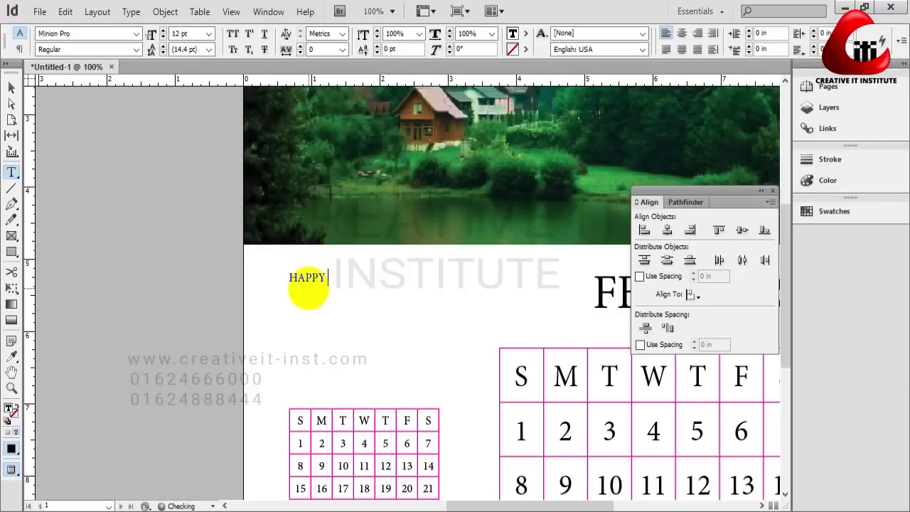
{"action": "type", "text": "YEAR 2017"}
{"action": "key", "text": "ctrl+a"}
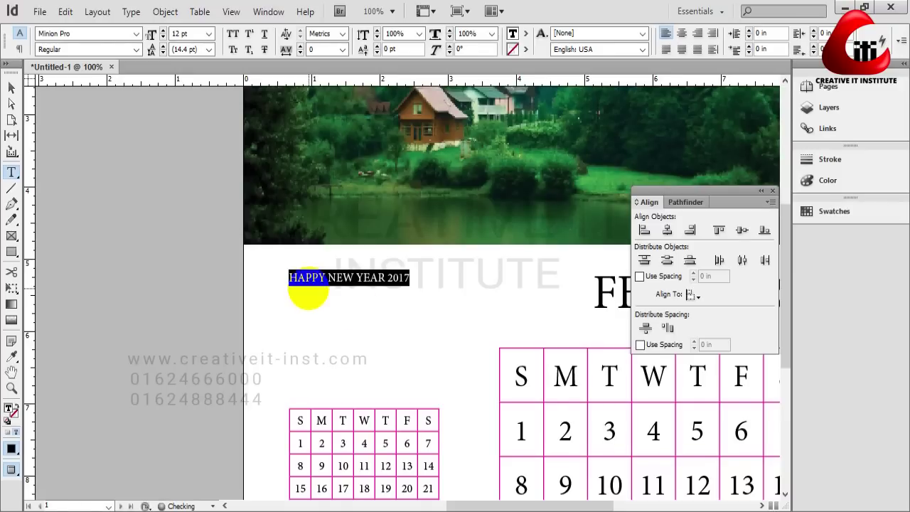
{"action": "left_click", "coordinate": [210, 37]}
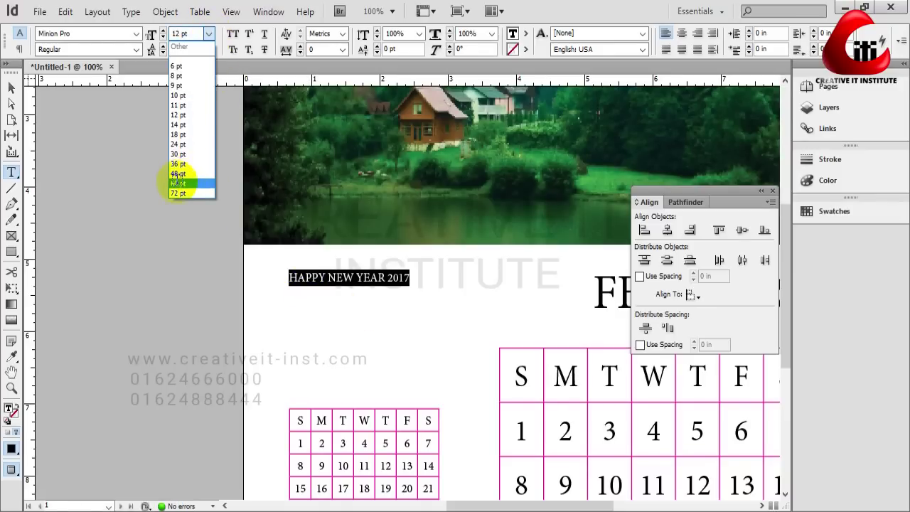
{"action": "left_click", "coordinate": [177, 183]}
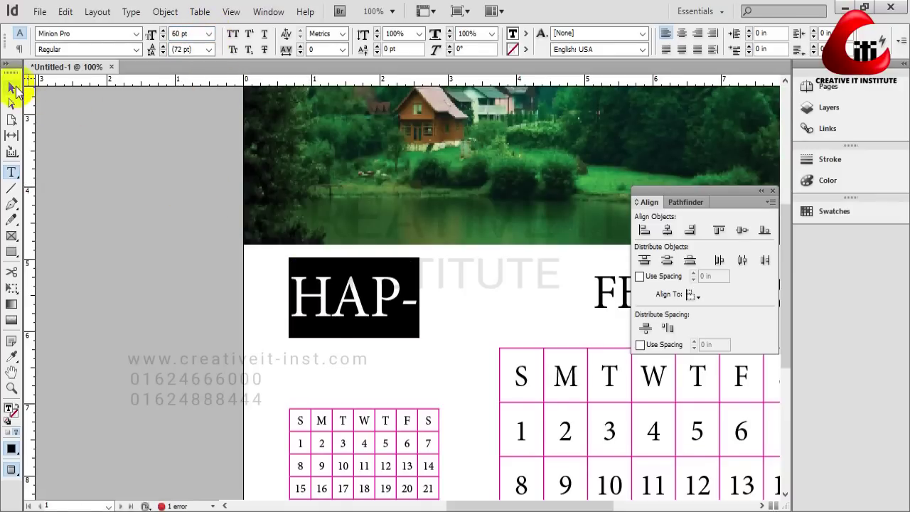
Enlarge the greeting's frame to about 6.99 by 2.47 in and move it onto the photo at about X 0.26, Y 0.26 in.
{"action": "left_click", "coordinate": [12, 86]}
{"action": "scroll", "coordinate": [303, 333], "scroll_direction": "down", "scroll_amount": 1, "text": "alt"}
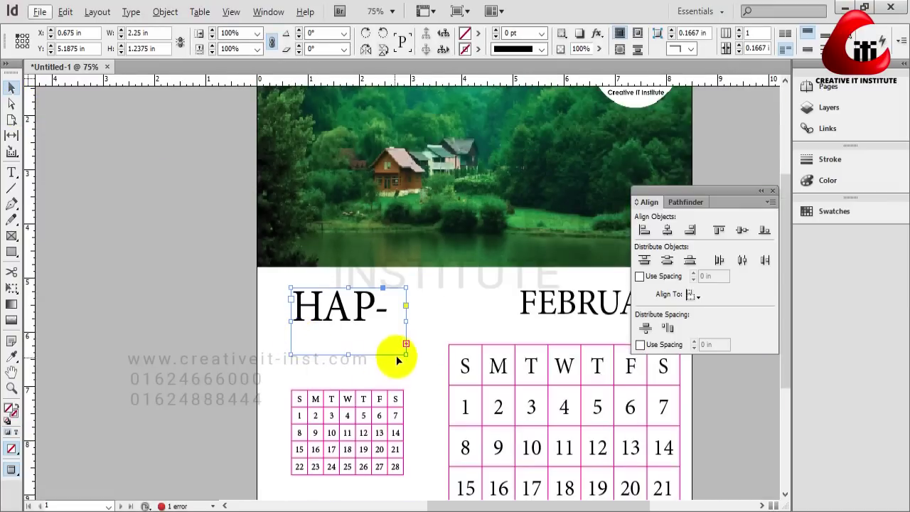
{"action": "left_click_drag", "start_coordinate": [406, 354], "coordinate": [642, 355]}
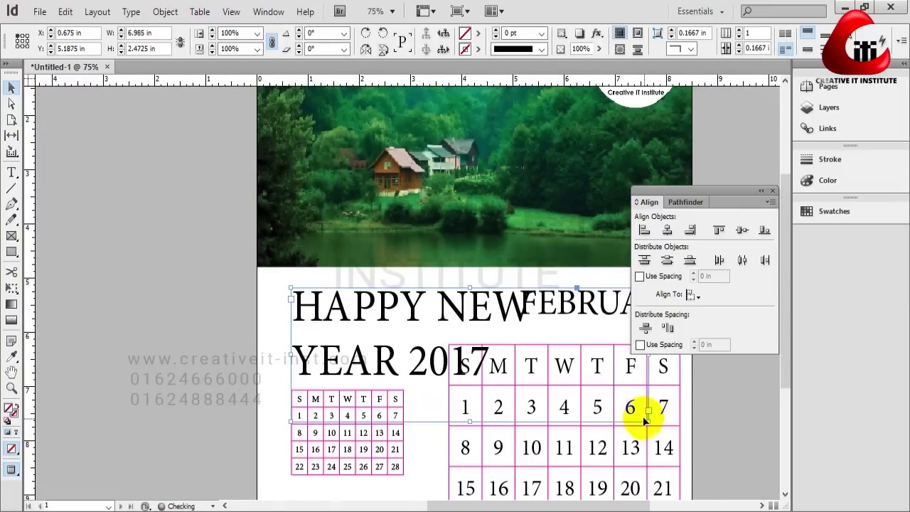
{"action": "left_click_drag", "start_coordinate": [428, 315], "coordinate": [407, 135]}
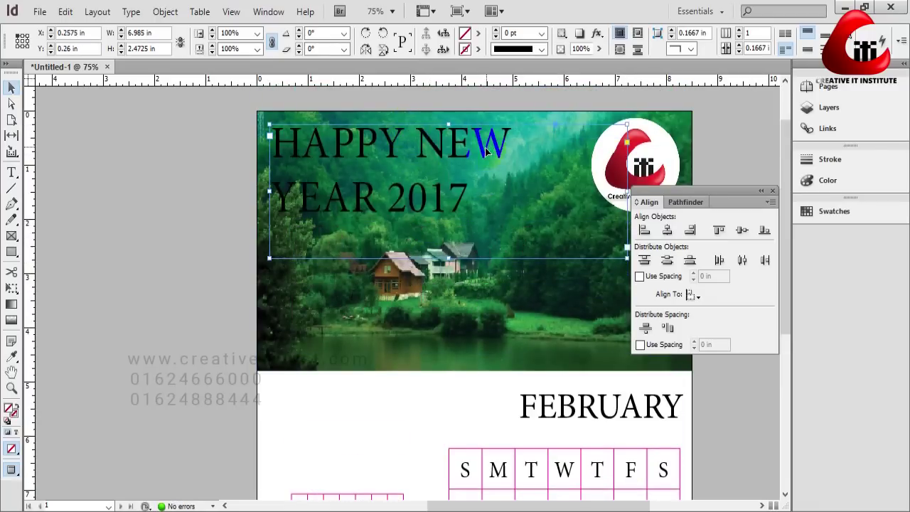
Fill the greeting text on the photo with the Paper swatch.
{"action": "left_click", "coordinate": [478, 34]}
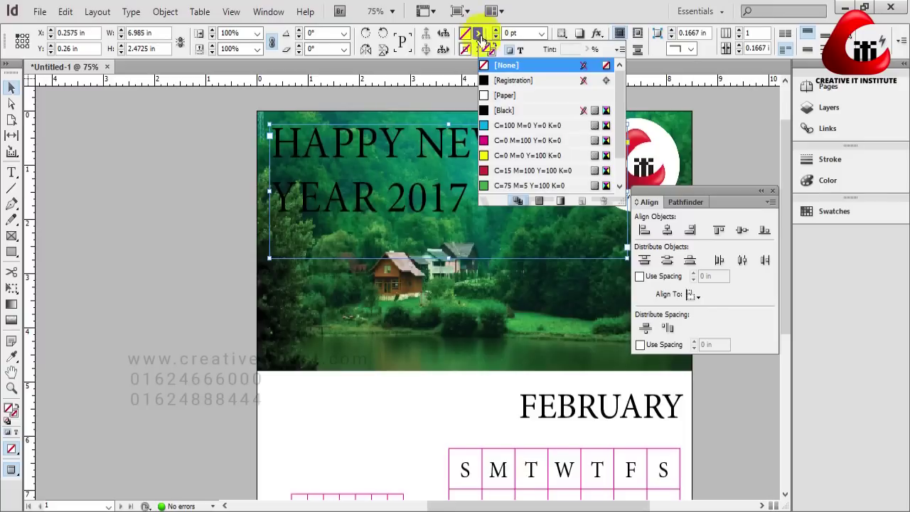
{"action": "left_click", "coordinate": [16, 432]}
{"action": "left_click", "coordinate": [478, 35]}
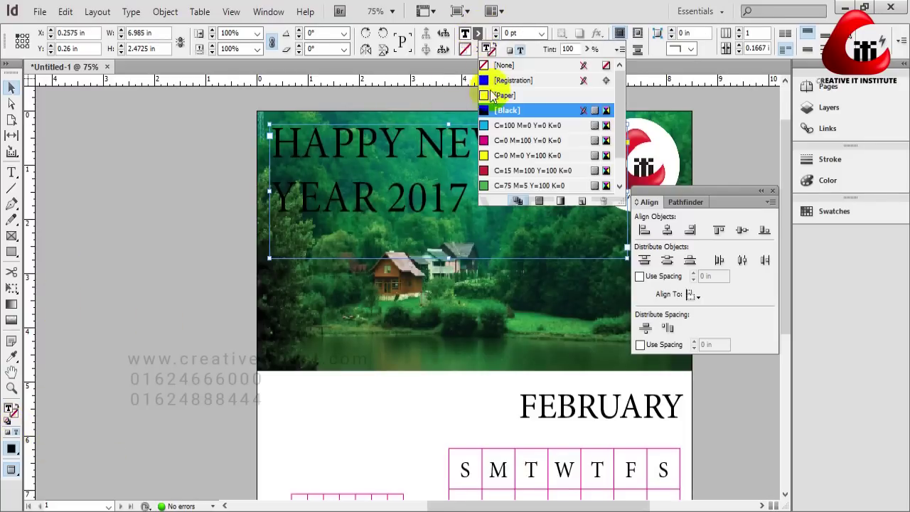
{"action": "left_click", "coordinate": [508, 95]}
{"action": "left_click", "coordinate": [128, 194]}
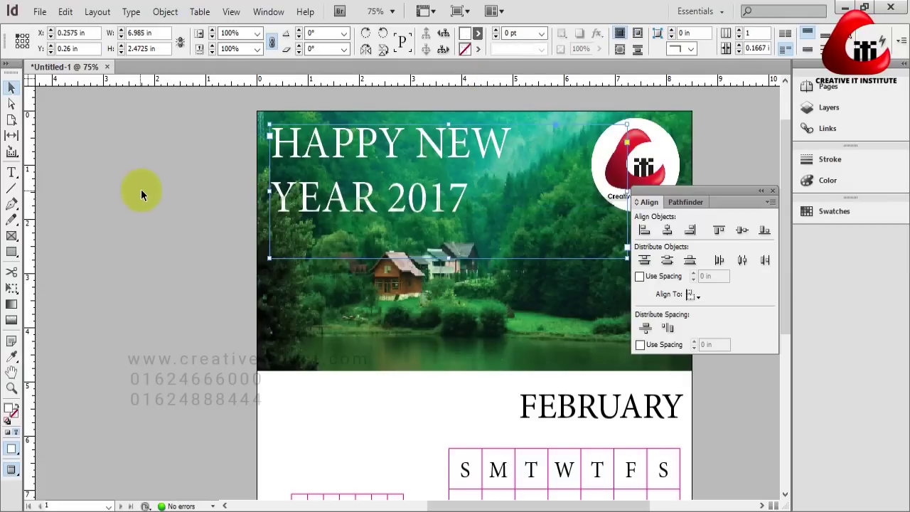
Duplicate the FEBRUARY heading to just above the upper small table, at about X 0.325, Y 6.225 in.
{"action": "scroll", "coordinate": [130, 210], "scroll_direction": "down", "scroll_amount": 1}
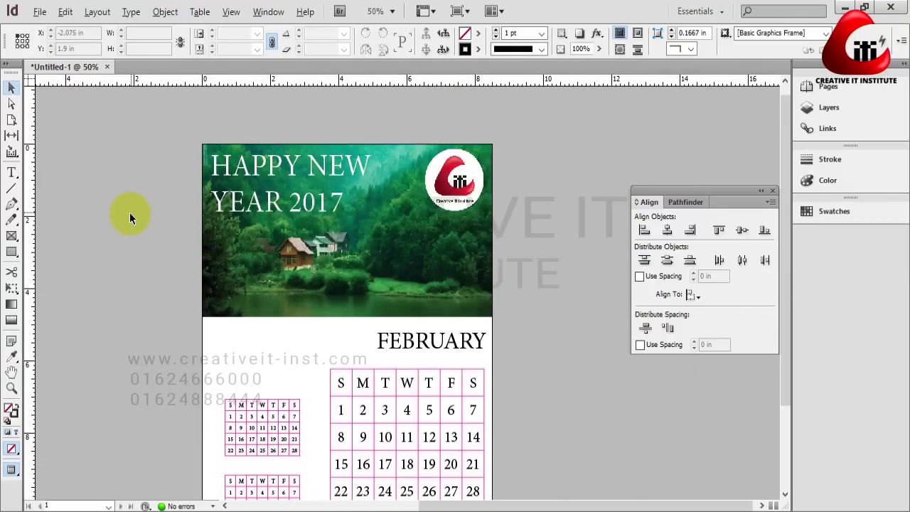
{"action": "left_click_drag", "start_coordinate": [134, 301], "coordinate": [193, 228]}
{"action": "left_click", "coordinate": [472, 254]}
{"action": "left_click_drag", "start_coordinate": [463, 250], "coordinate": [315, 291]}
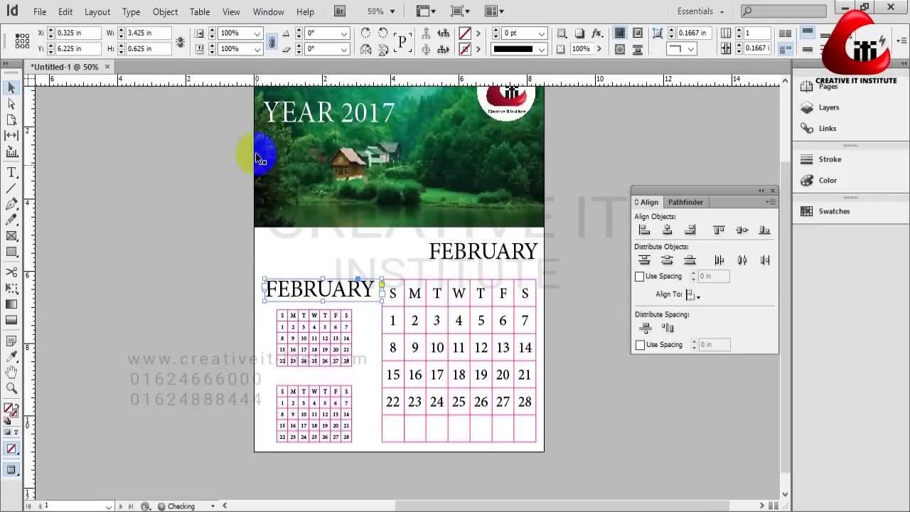
Set the duplicated FEBRUARY heading's text size to 30 pt.
{"action": "key", "text": "t"}
{"action": "left_click", "coordinate": [209, 34]}
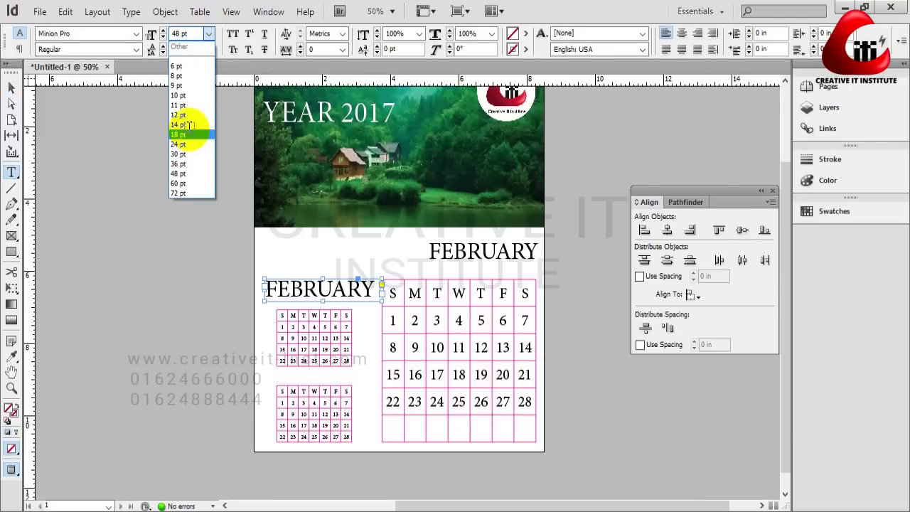
{"action": "left_click", "coordinate": [181, 135]}
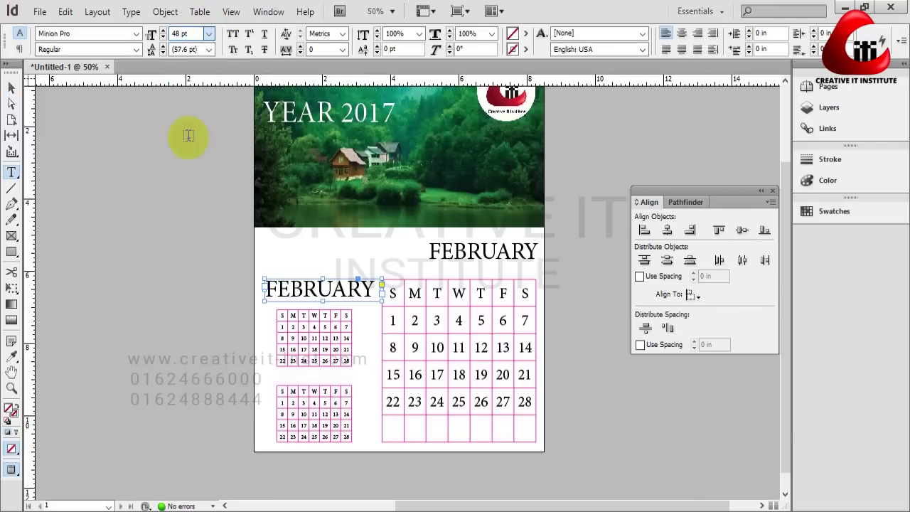
{"action": "left_click", "coordinate": [209, 34]}
{"action": "left_click", "coordinate": [191, 145]}
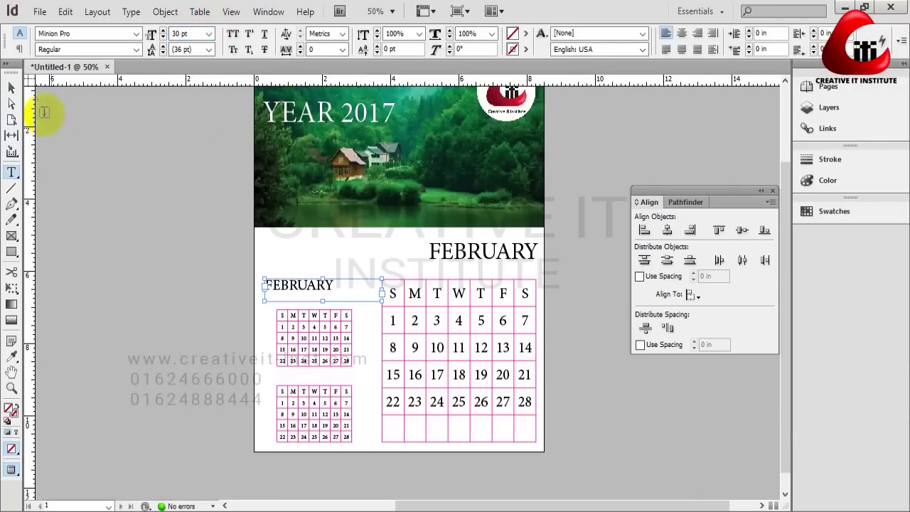
Shrink the small heading's frame to about 2.25 by 0.4 in, align it over the upper small table and nudge both up.
{"action": "left_click", "coordinate": [11, 85]}
{"action": "left_click_drag", "start_coordinate": [382, 292], "coordinate": [336, 300]}
{"action": "left_click_drag", "start_coordinate": [366, 354], "coordinate": [310, 284]}
{"action": "key", "text": "shift+Up"}
{"action": "key", "text": "shift+Up"}
{"action": "left_click", "coordinate": [184, 280]}
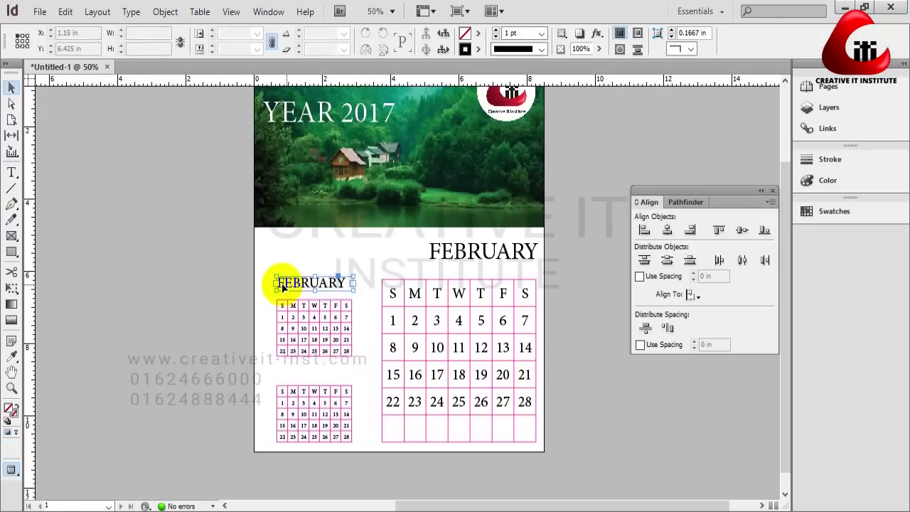
Replace the small heading's text with JANUARY and duplicate that heading above the lower small table, at about Y 8.66 in.
{"action": "double_click", "coordinate": [283, 283]}
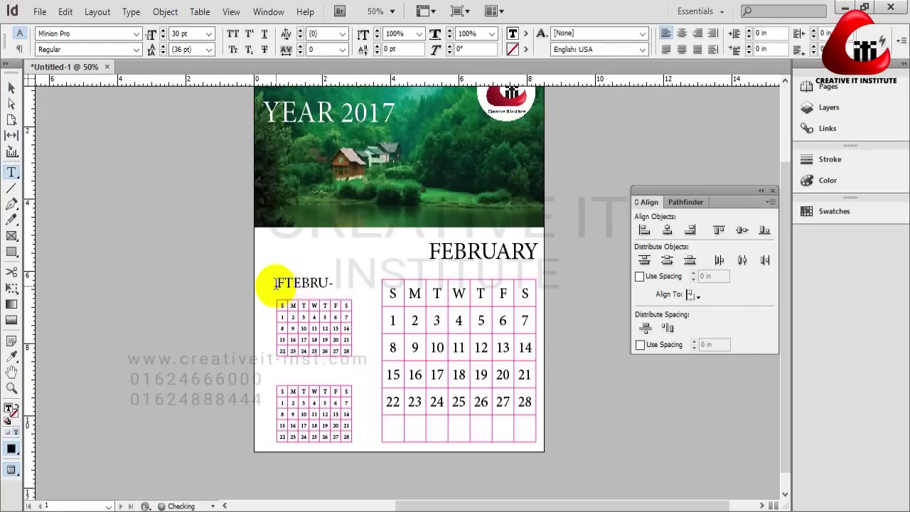
{"action": "left_click_drag", "start_coordinate": [276, 283], "coordinate": [362, 290]}
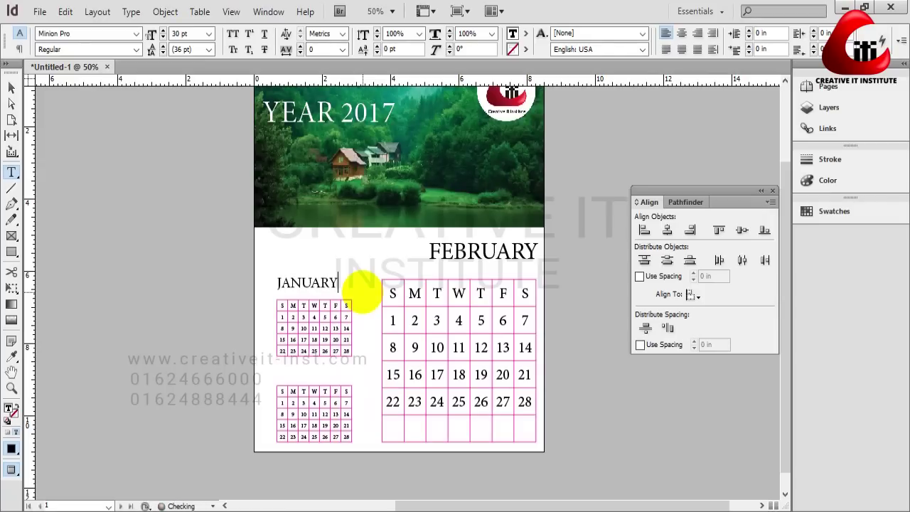
{"action": "left_click", "coordinate": [327, 286]}
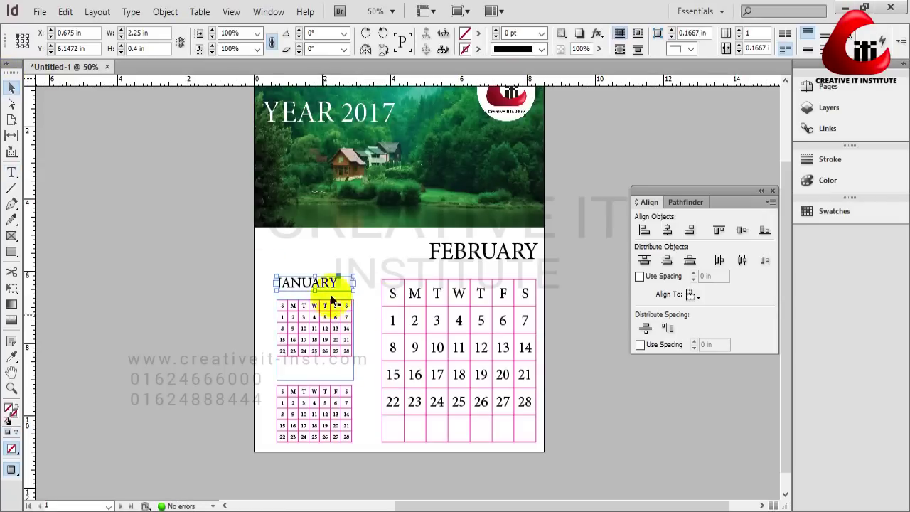
{"action": "left_click_drag", "start_coordinate": [328, 285], "coordinate": [328, 375]}
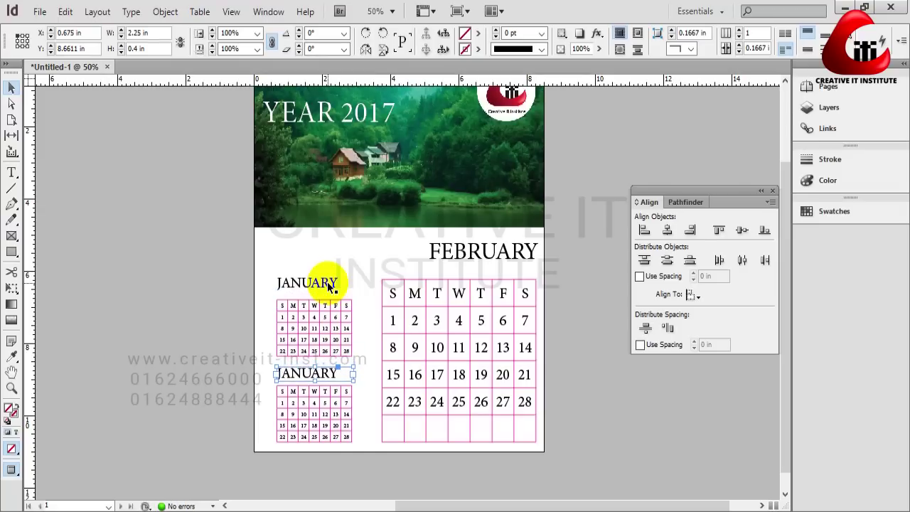
Replace the JANUARY heading above the lower small table with MARCH.
{"action": "double_click", "coordinate": [317, 374]}
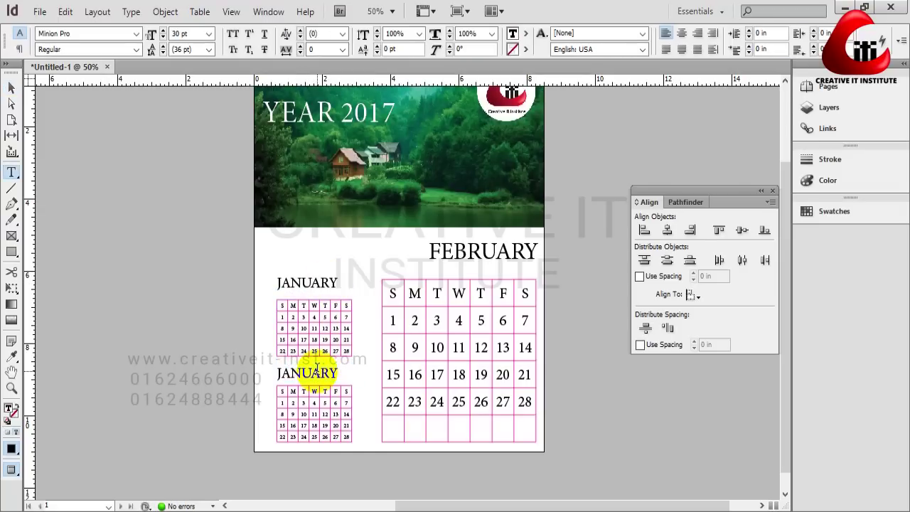
{"action": "double_click", "coordinate": [318, 375]}
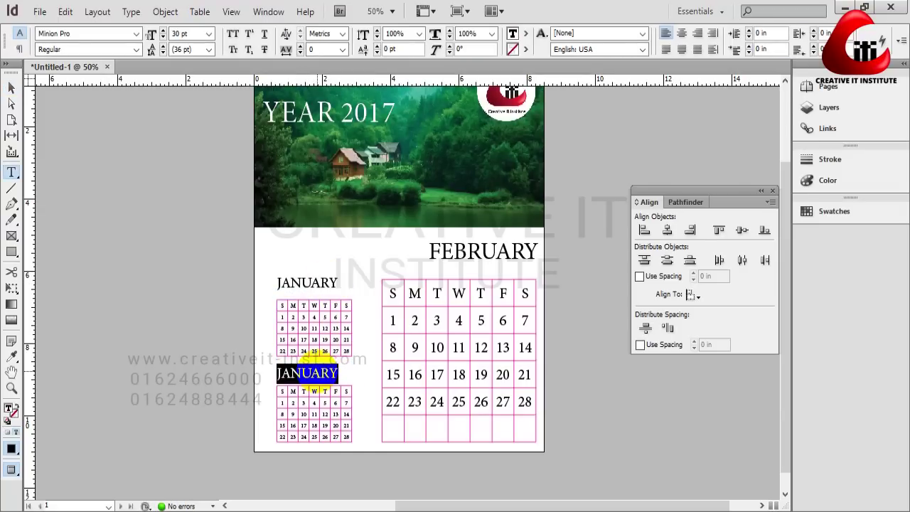
{"action": "type", "text": "MARCH"}
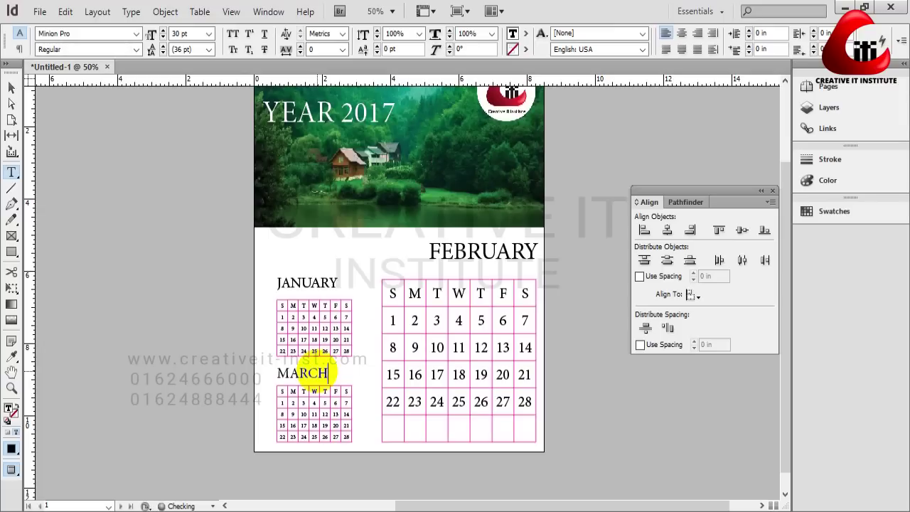
{"action": "left_click", "coordinate": [11, 87]}
{"action": "left_click", "coordinate": [125, 250]}
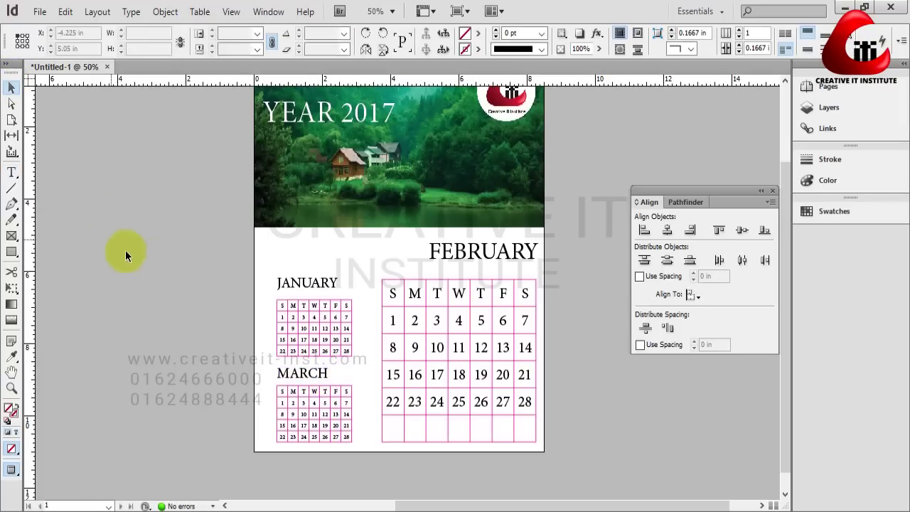
{"action": "left_click_drag", "start_coordinate": [299, 262], "coordinate": [315, 455]}
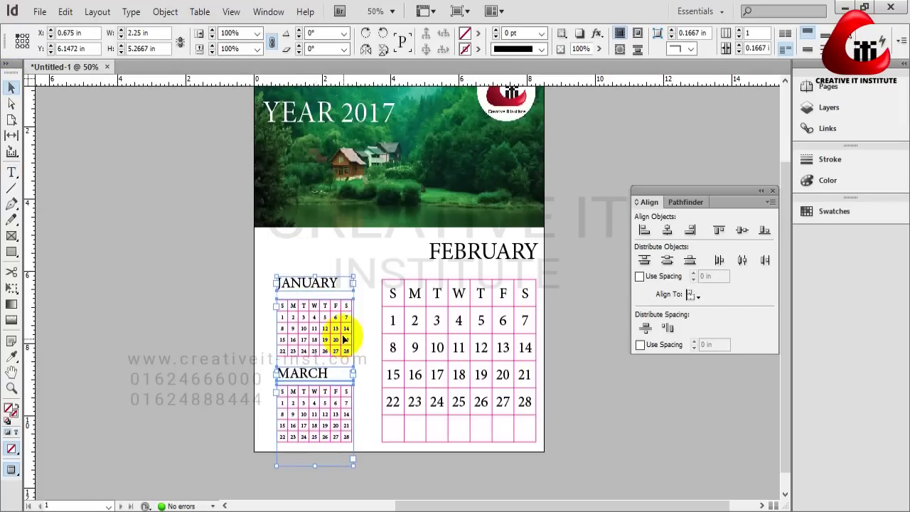
{"action": "left_click", "coordinate": [345, 331]}
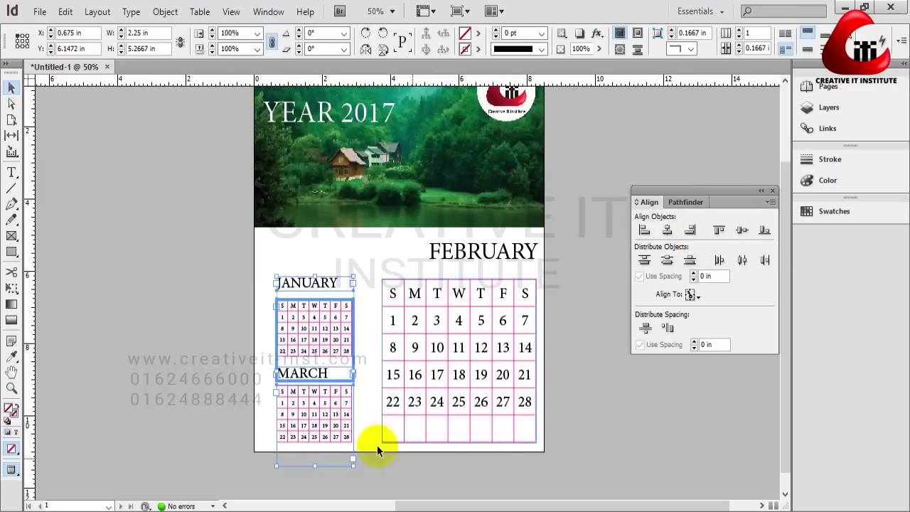
{"action": "left_click", "coordinate": [155, 367]}
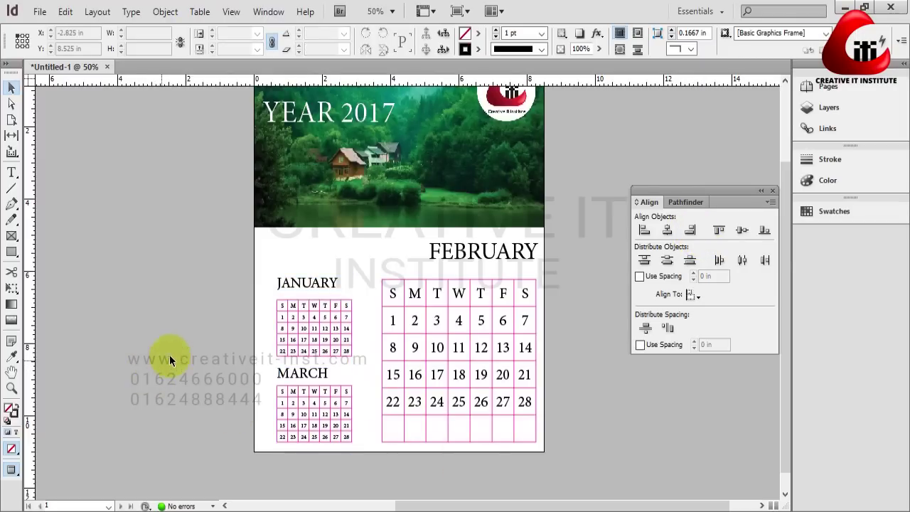
{"action": "left_click", "coordinate": [320, 375]}
{"action": "left_click", "coordinate": [125, 328]}
{"action": "scroll", "coordinate": [99, 308], "scroll_direction": "up", "scroll_amount": 2}
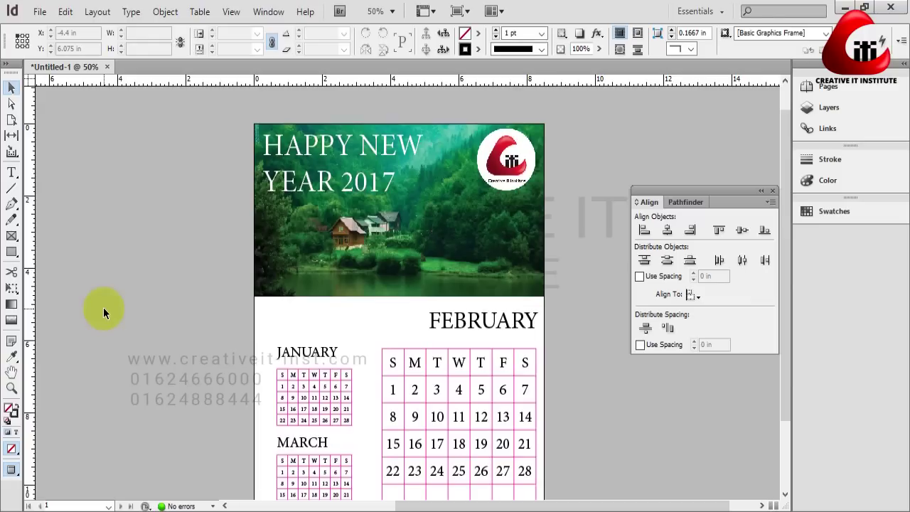
Select all cells of the main February table and open their stroke and fill options.
{"action": "scroll", "coordinate": [103, 307], "scroll_direction": "down", "scroll_amount": 1}
{"action": "double_click", "coordinate": [393, 327]}
{"action": "left_click_drag", "start_coordinate": [398, 334], "coordinate": [520, 459]}
{"action": "right_click", "coordinate": [499, 371]}
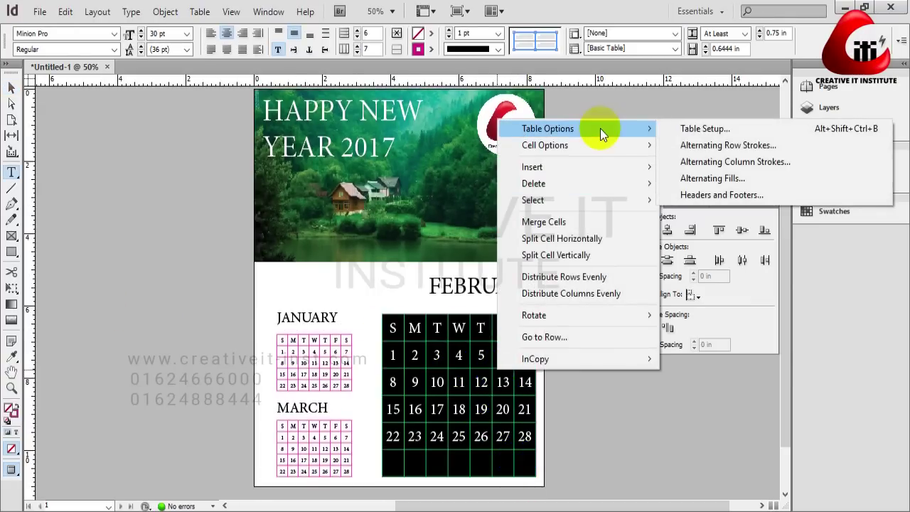
{"action": "mouse_move", "coordinate": [607, 148]}
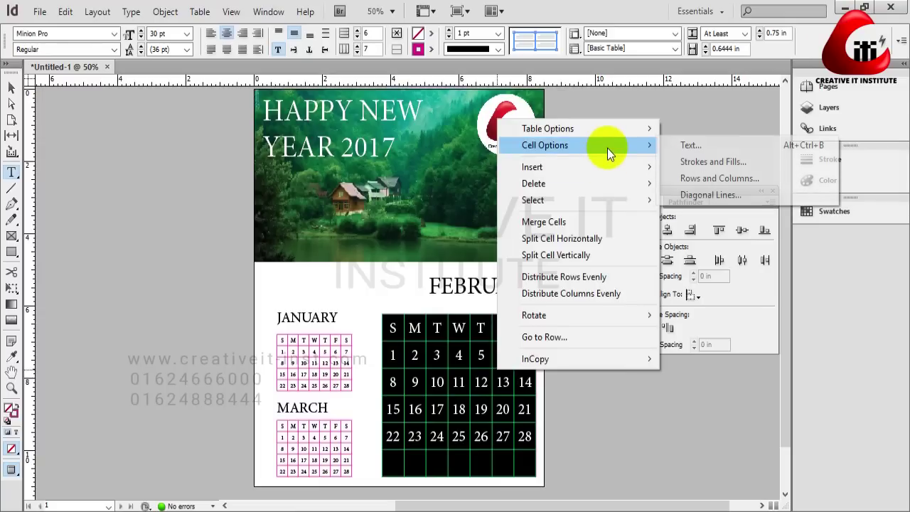
{"action": "left_click", "coordinate": [752, 163]}
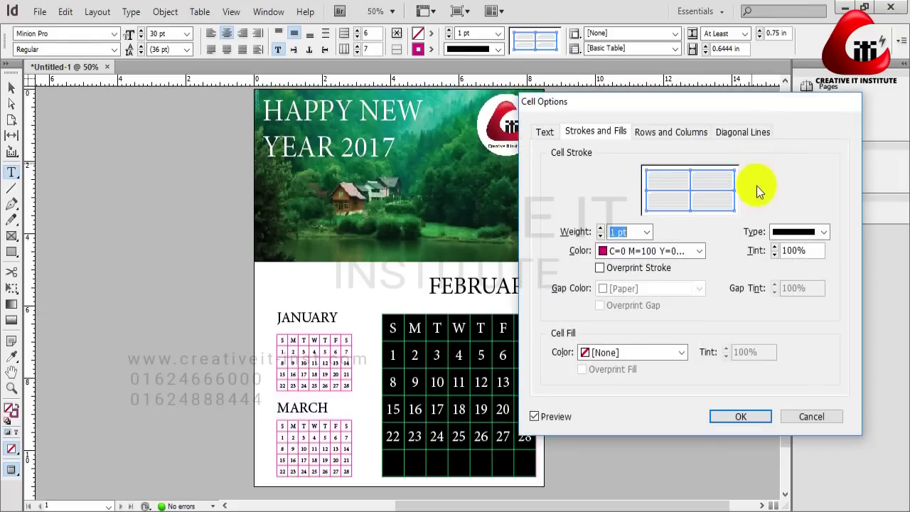
{"action": "left_click", "coordinate": [683, 352]}
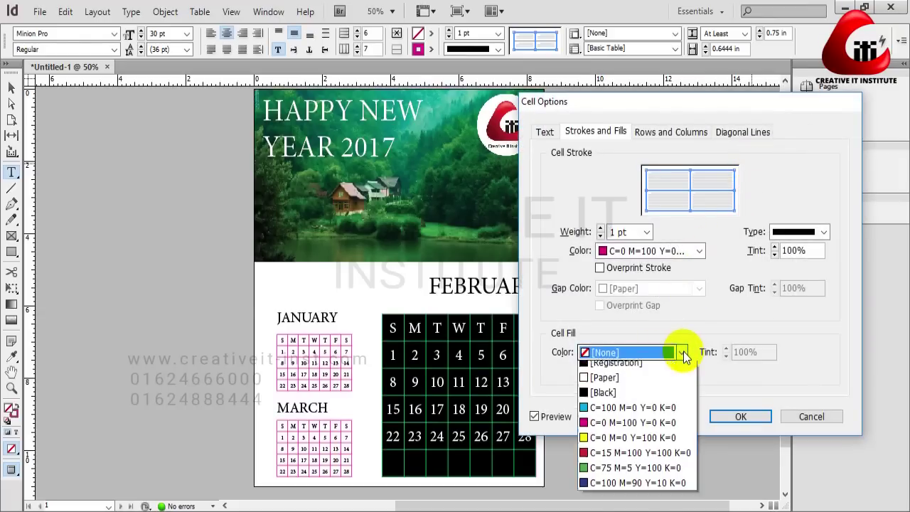
{"action": "left_click", "coordinate": [683, 352]}
{"action": "left_click", "coordinate": [660, 134]}
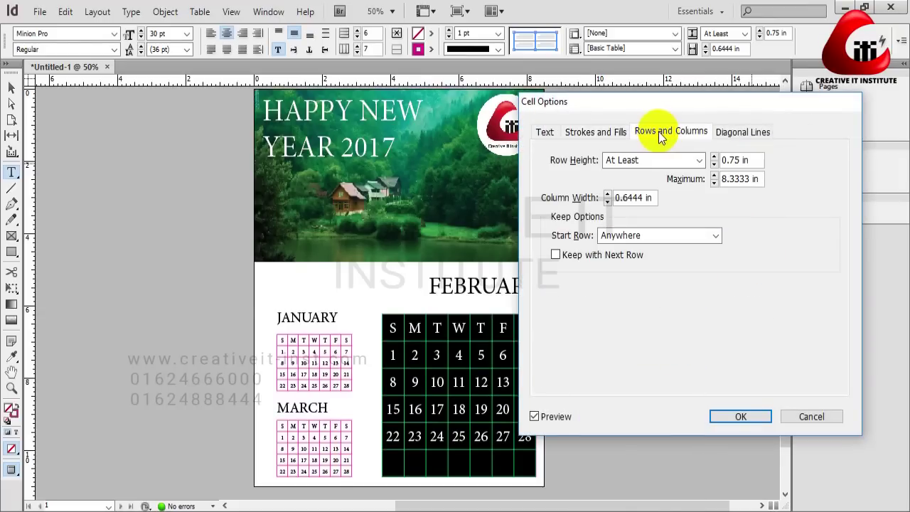
{"action": "left_click", "coordinate": [661, 235]}
{"action": "left_click", "coordinate": [668, 237]}
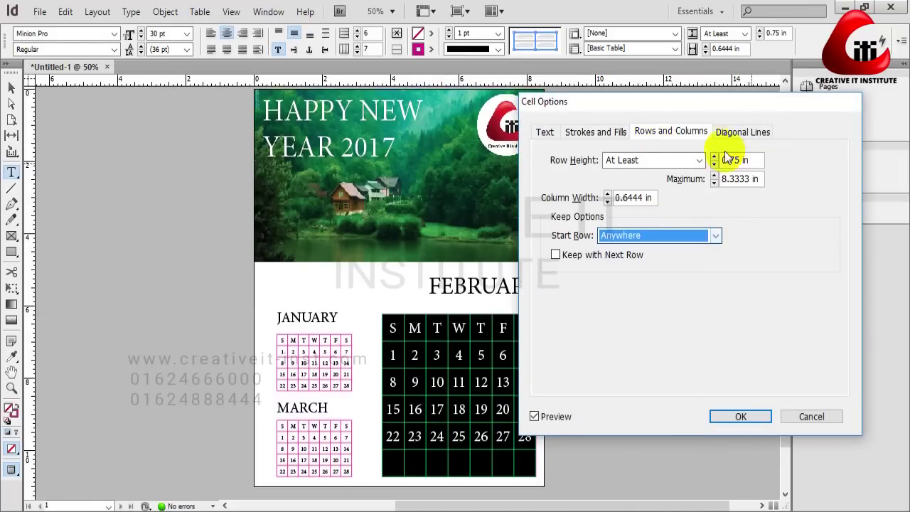
{"action": "left_click", "coordinate": [549, 132]}
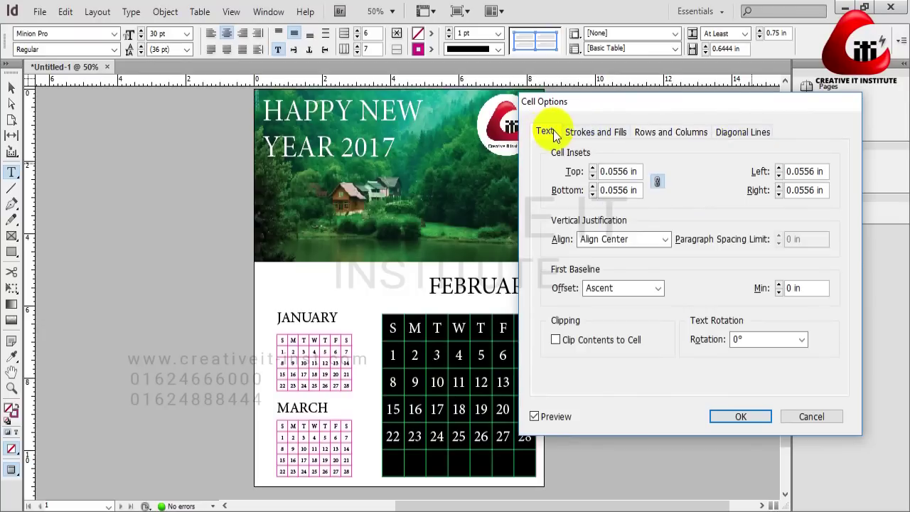
{"action": "left_click", "coordinate": [590, 132]}
Fill the main February table's cells with the cyan swatch C=100 M=0 Y=0 K=0.
{"action": "left_click", "coordinate": [674, 352]}
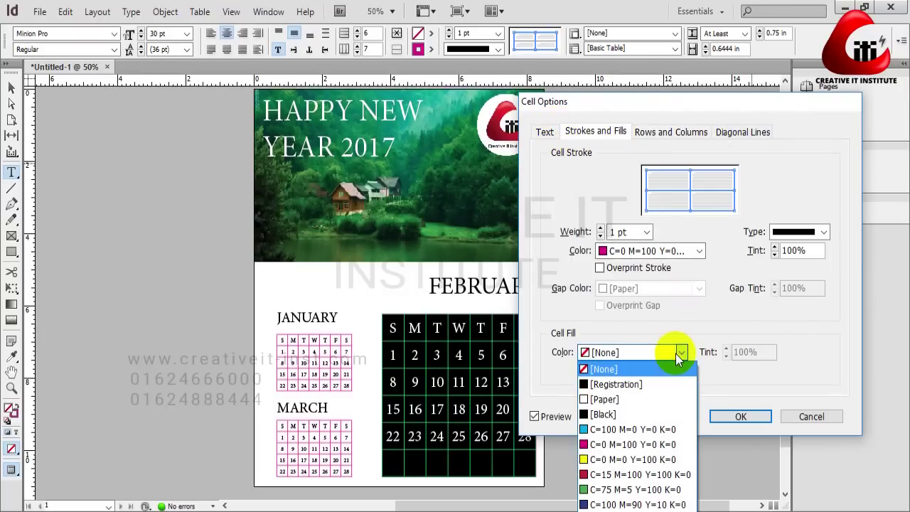
{"action": "left_click", "coordinate": [650, 428]}
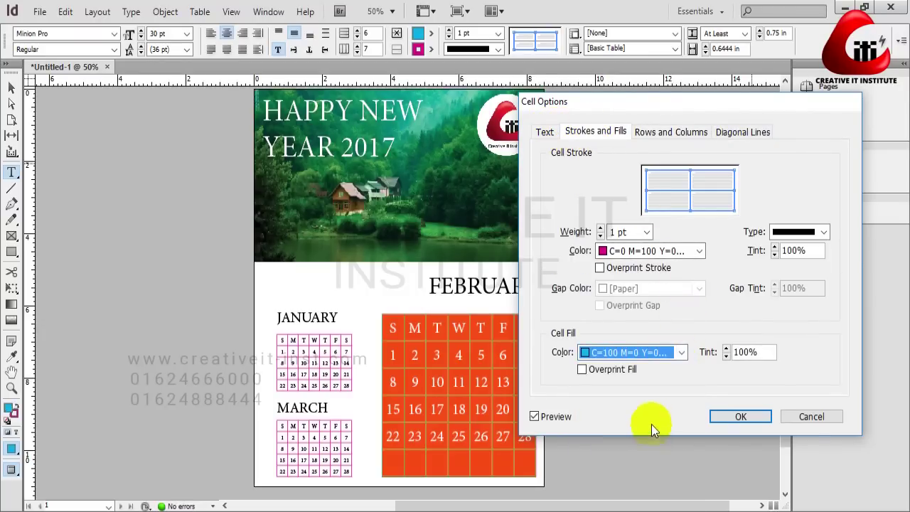
{"action": "left_click", "coordinate": [732, 415]}
{"action": "left_click", "coordinate": [499, 327]}
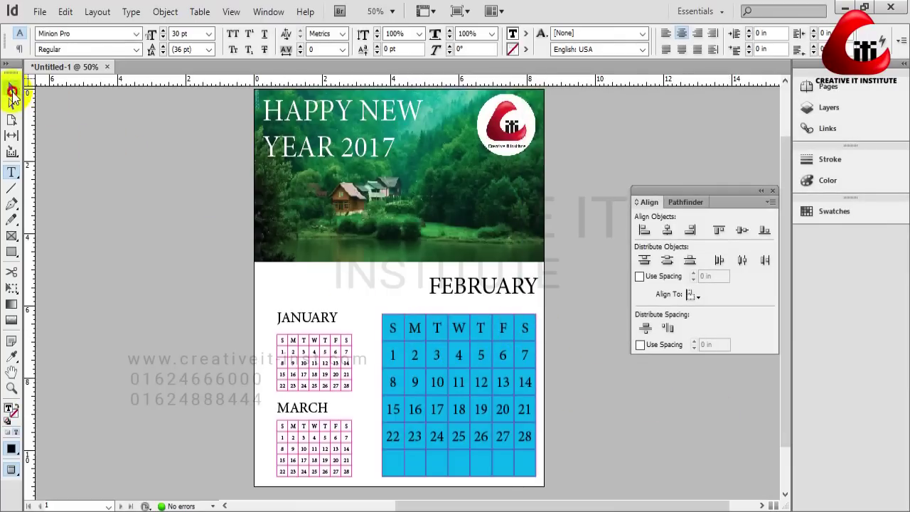
{"action": "left_click", "coordinate": [12, 91]}
Set the text colour of all cells in the main February table to [Paper].
{"action": "left_click_drag", "start_coordinate": [393, 328], "coordinate": [484, 238]}
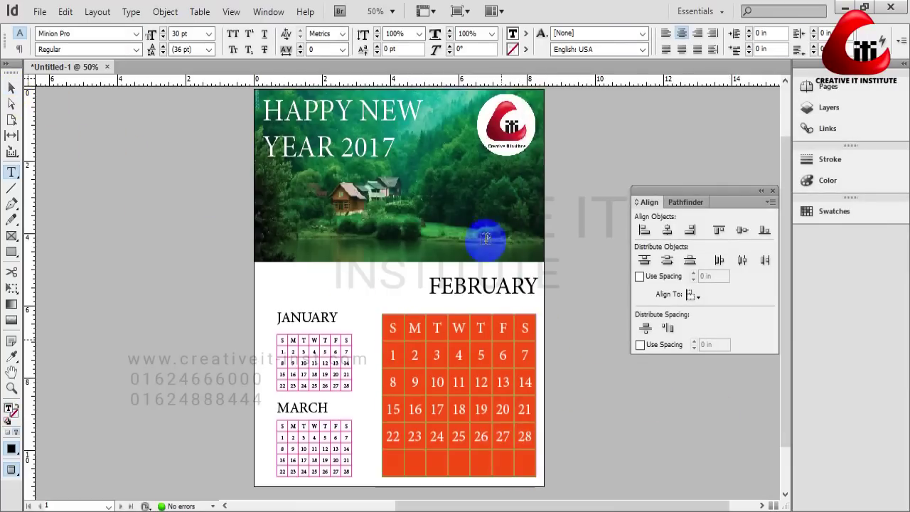
{"action": "left_click", "coordinate": [15, 433]}
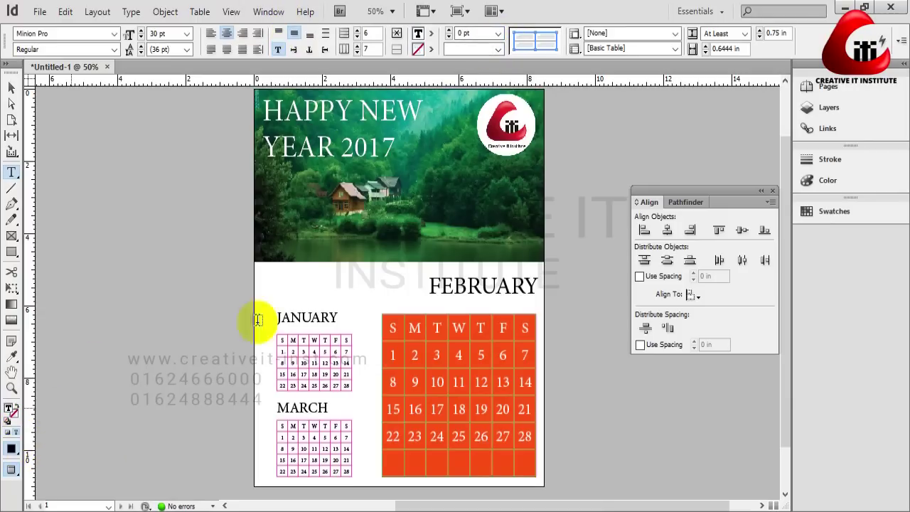
{"action": "left_click", "coordinate": [431, 34]}
{"action": "left_click", "coordinate": [443, 100]}
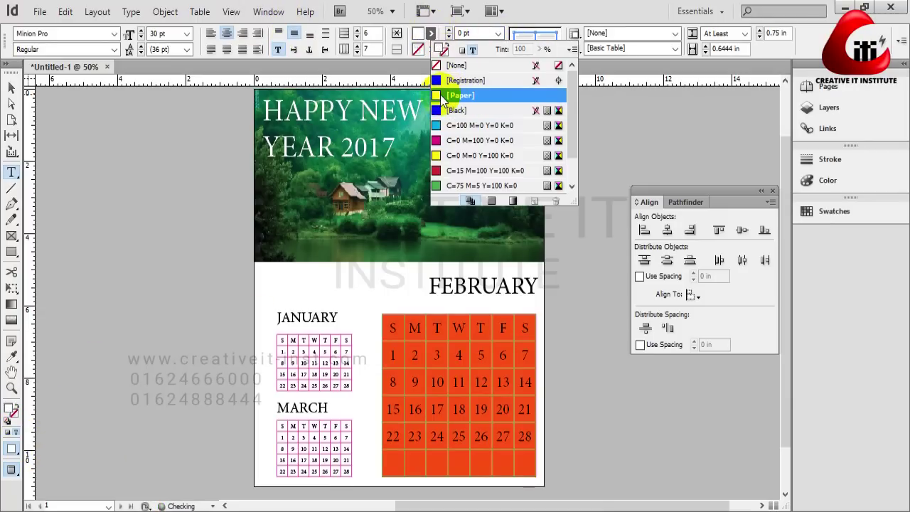
{"action": "double_click", "coordinate": [442, 100]}
{"action": "left_click", "coordinate": [600, 156]}
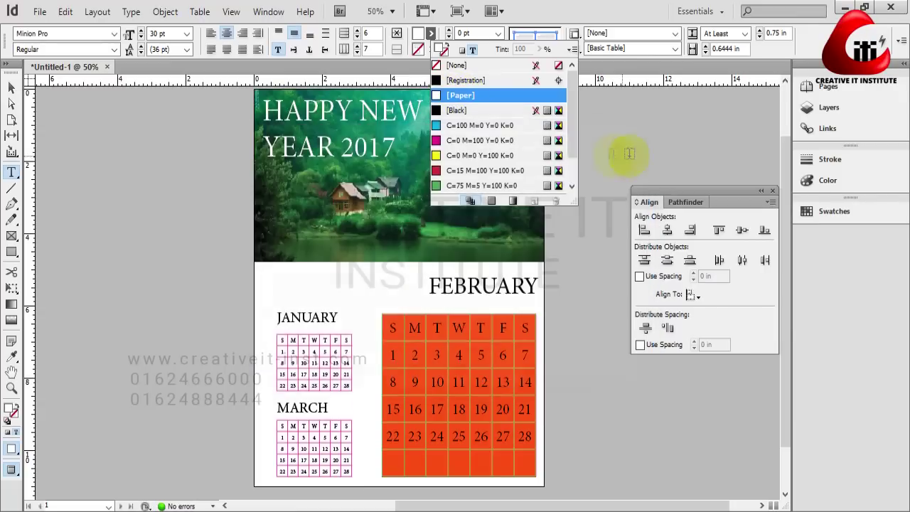
{"action": "left_click", "coordinate": [489, 342]}
{"action": "left_click", "coordinate": [493, 331]}
{"action": "left_click", "coordinate": [12, 87]}
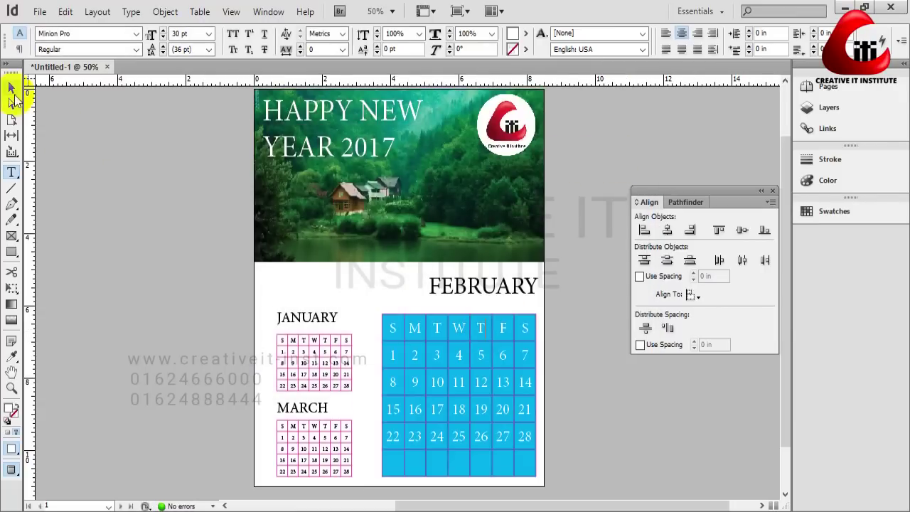
{"action": "left_click", "coordinate": [229, 240]}
{"action": "scroll", "coordinate": [192, 340], "scroll_direction": "down", "scroll_amount": 1}
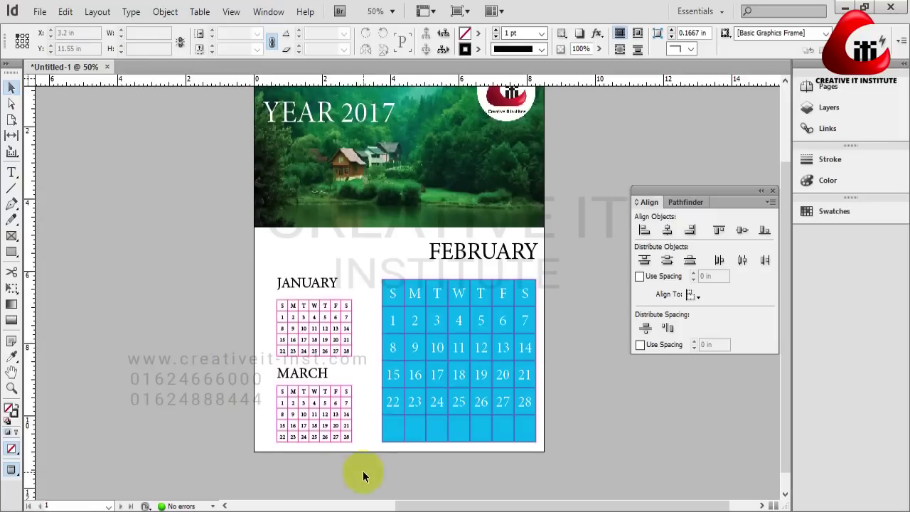
{"action": "left_click", "coordinate": [346, 349]}
{"action": "right_click", "coordinate": [346, 349]}
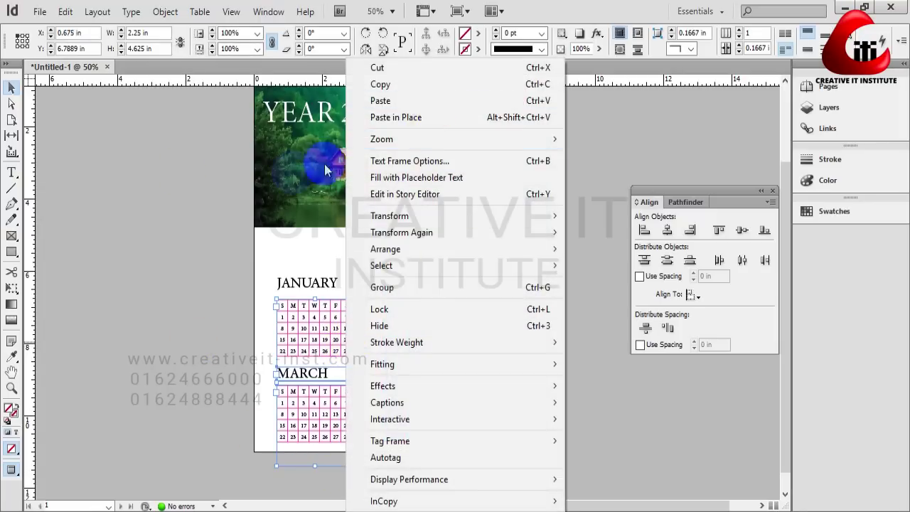
{"action": "left_click", "coordinate": [11, 86]}
Fit the page in the window and check the layout with guides and frame edges shown, returning to the clean preview.
{"action": "key", "text": "ctrl+0"}
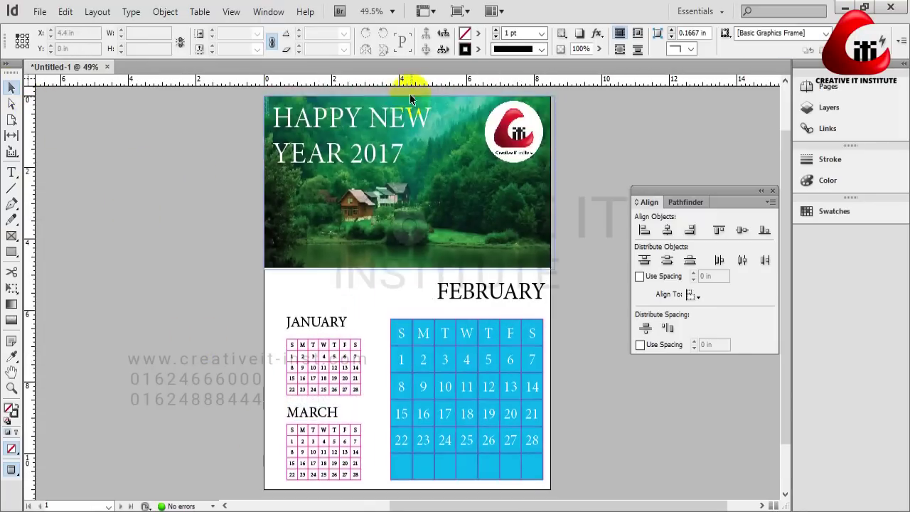
{"action": "left_click", "coordinate": [457, 10]}
{"action": "left_click", "coordinate": [485, 36]}
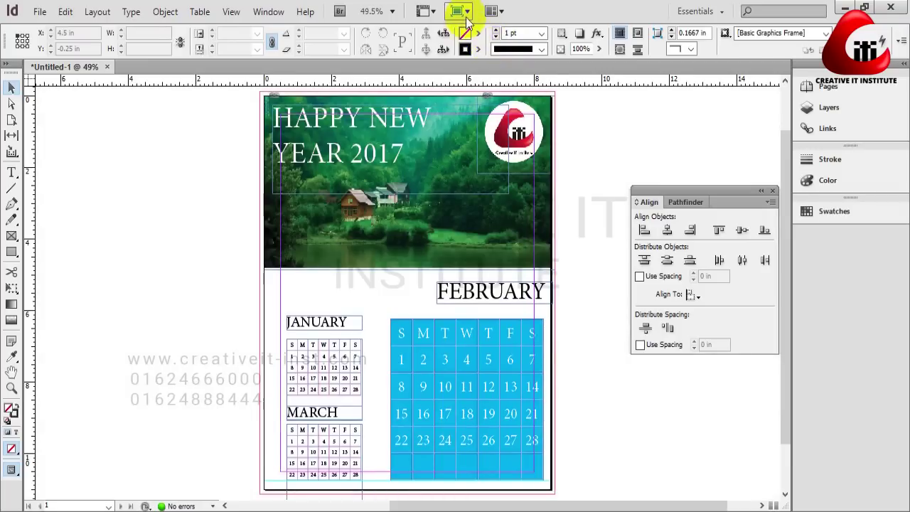
{"action": "left_click", "coordinate": [459, 11]}
{"action": "left_click", "coordinate": [491, 54]}
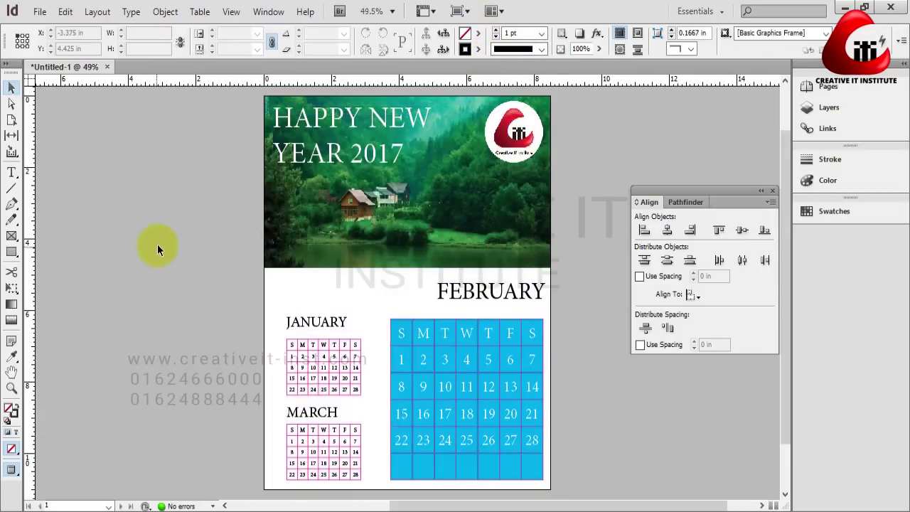
Place the green landscape photo at X 0, Y 4.8 in over the lower page and send it behind the headings and tables.
{"action": "left_click", "coordinate": [37, 11]}
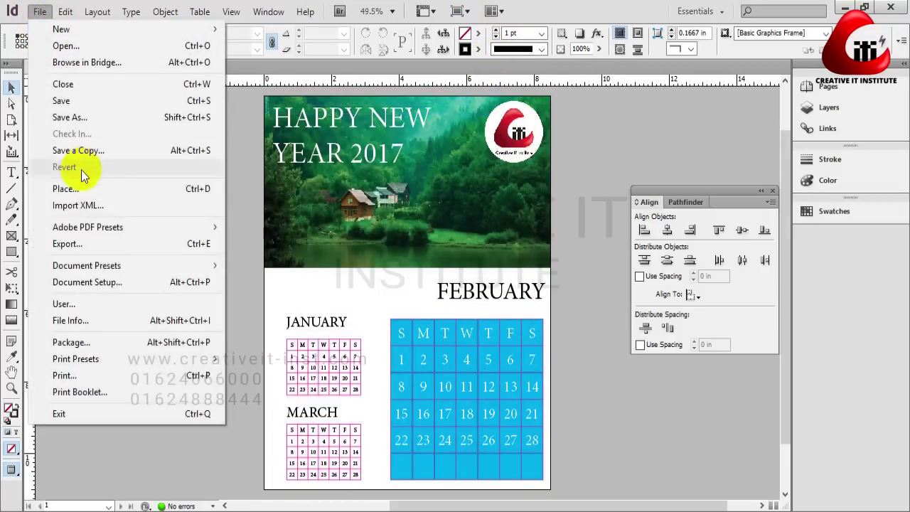
{"action": "left_click", "coordinate": [60, 191]}
{"action": "double_click", "coordinate": [400, 186]}
{"action": "left_click", "coordinate": [274, 259]}
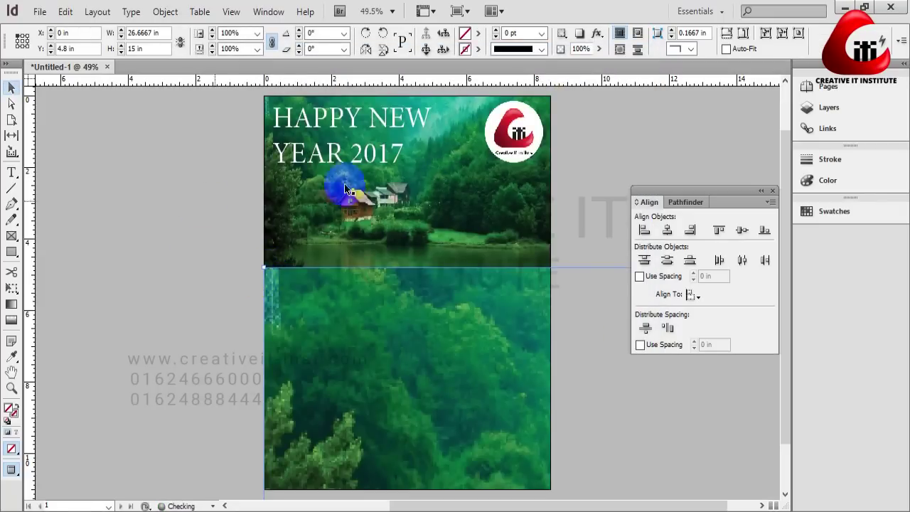
{"action": "right_click", "coordinate": [447, 290]}
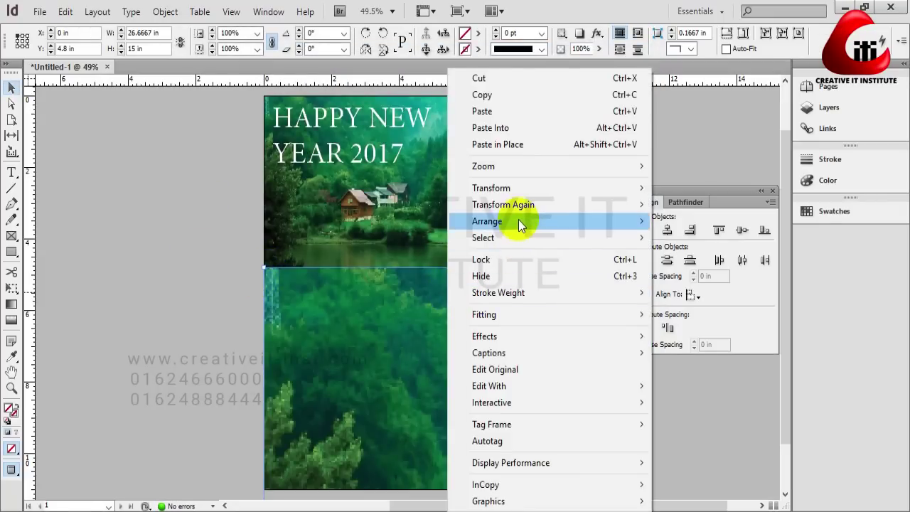
{"action": "mouse_move", "coordinate": [540, 224]}
{"action": "left_click", "coordinate": [711, 238]}
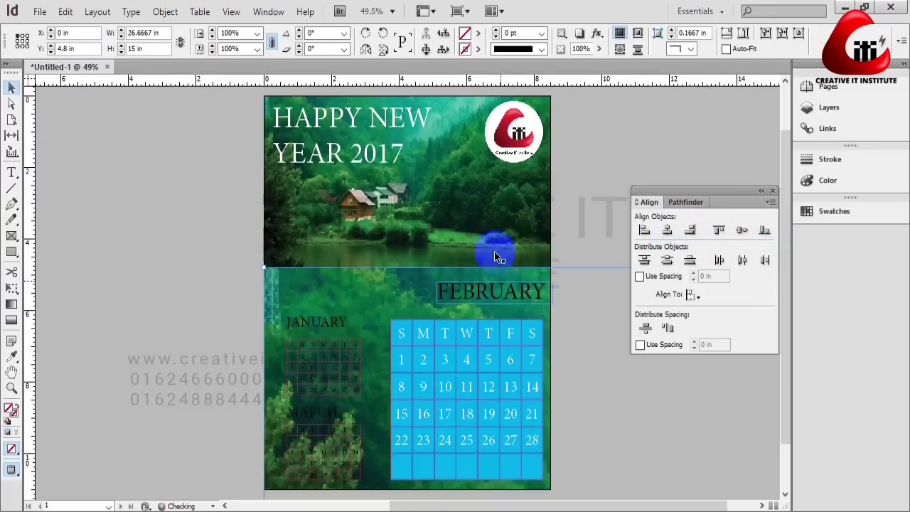
Reduce the lower background photo's opacity to 42% and deselect it.
{"action": "left_click", "coordinate": [600, 49]}
{"action": "left_click_drag", "start_coordinate": [589, 61], "coordinate": [559, 63]}
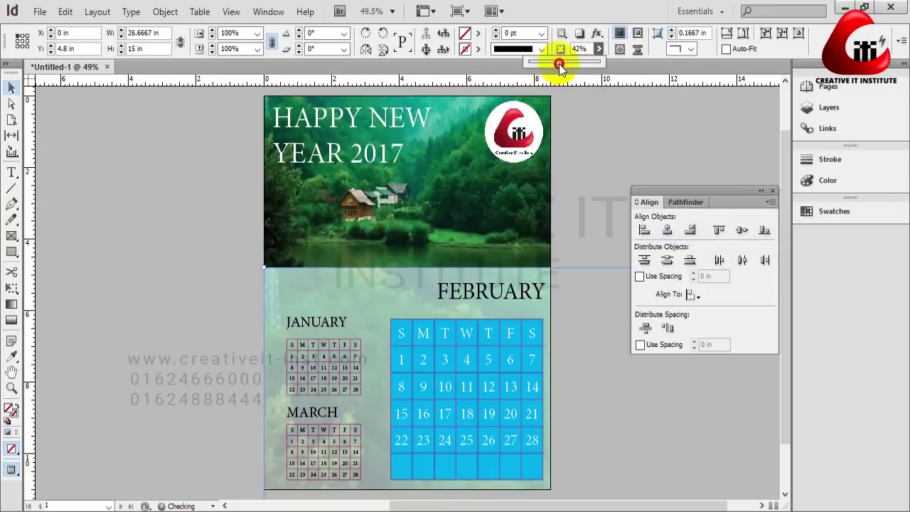
{"action": "left_click", "coordinate": [578, 142]}
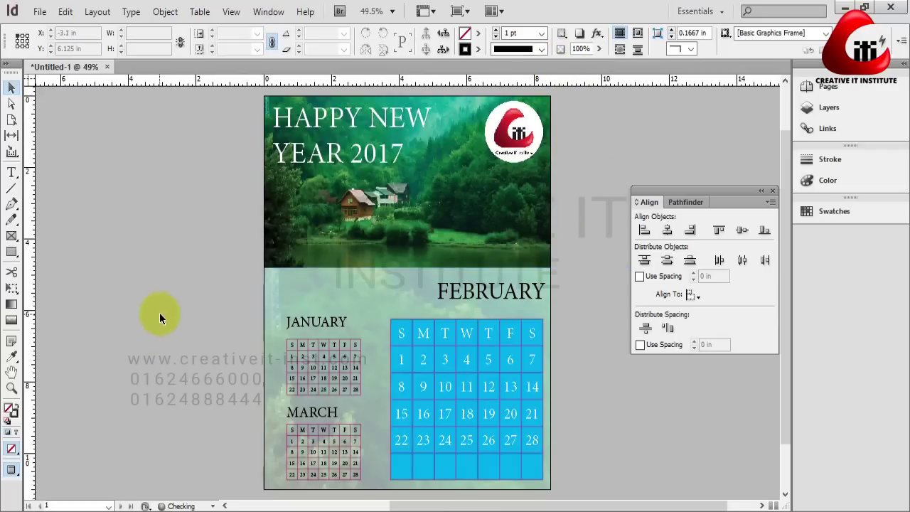
{"action": "left_click", "coordinate": [151, 276]}
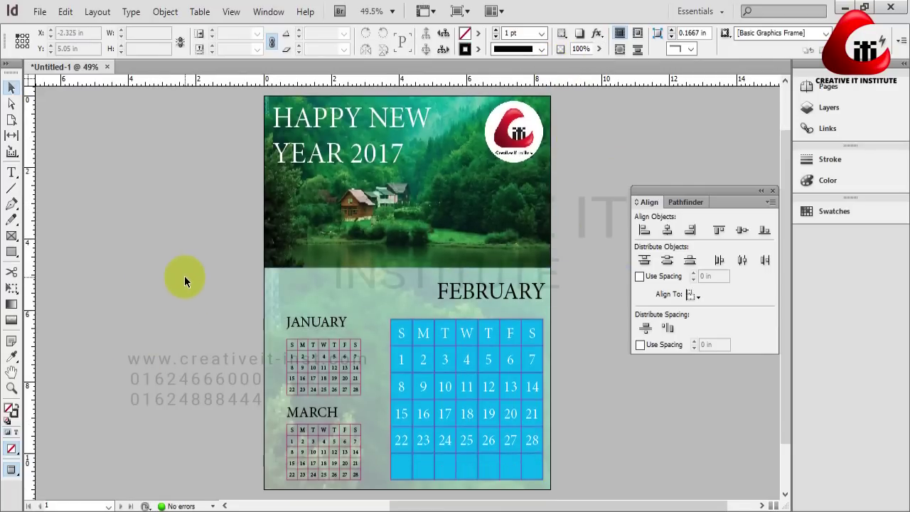
{"action": "left_click", "coordinate": [183, 239]}
{"action": "left_click", "coordinate": [137, 212]}
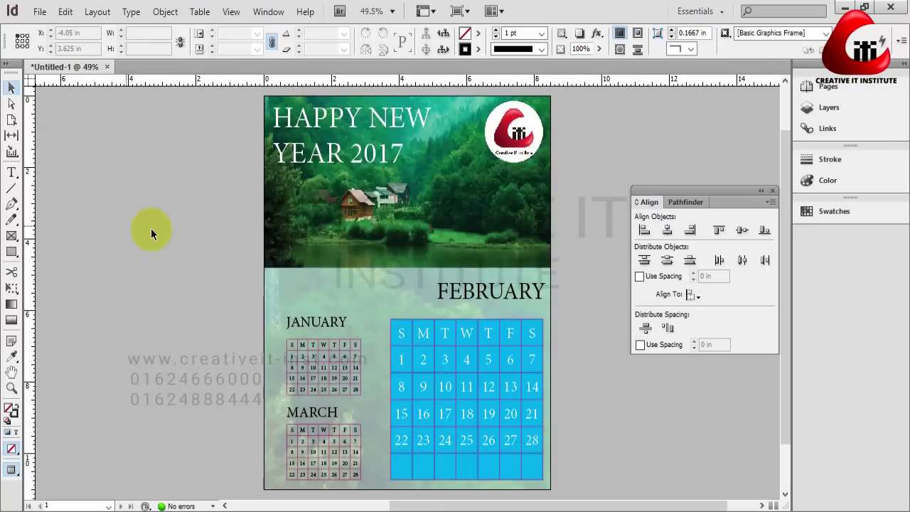
{"action": "scroll", "coordinate": [174, 211], "scroll_direction": "up", "scroll_amount": 2}
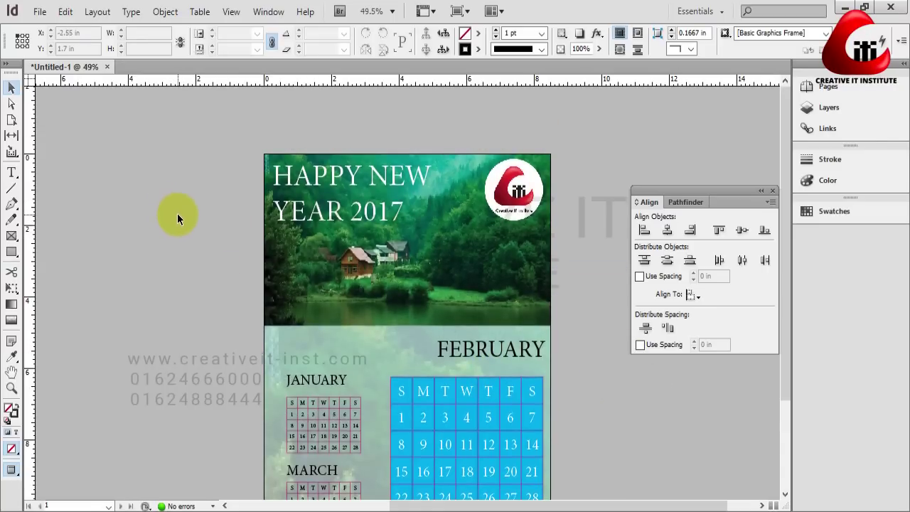
{"action": "scroll", "coordinate": [177, 213], "scroll_direction": "down", "scroll_amount": 2}
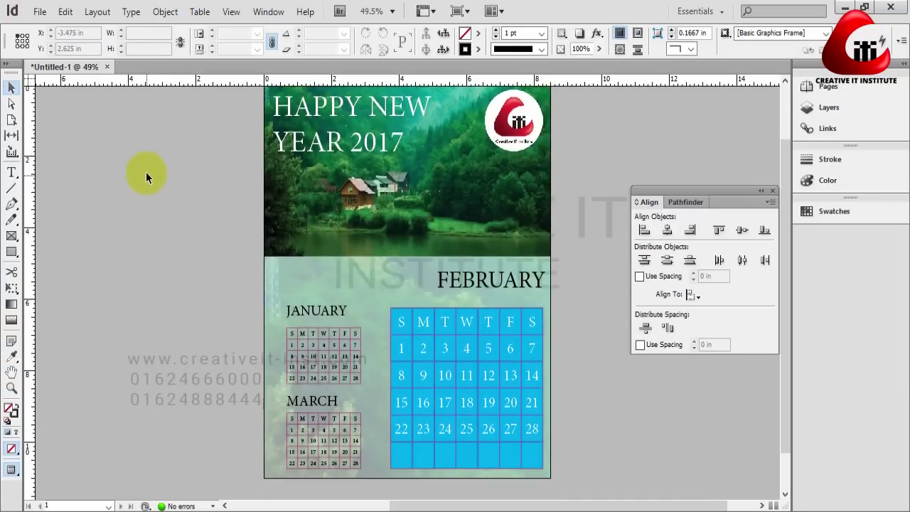
{"action": "scroll", "coordinate": [159, 193], "scroll_direction": "up", "scroll_amount": 2}
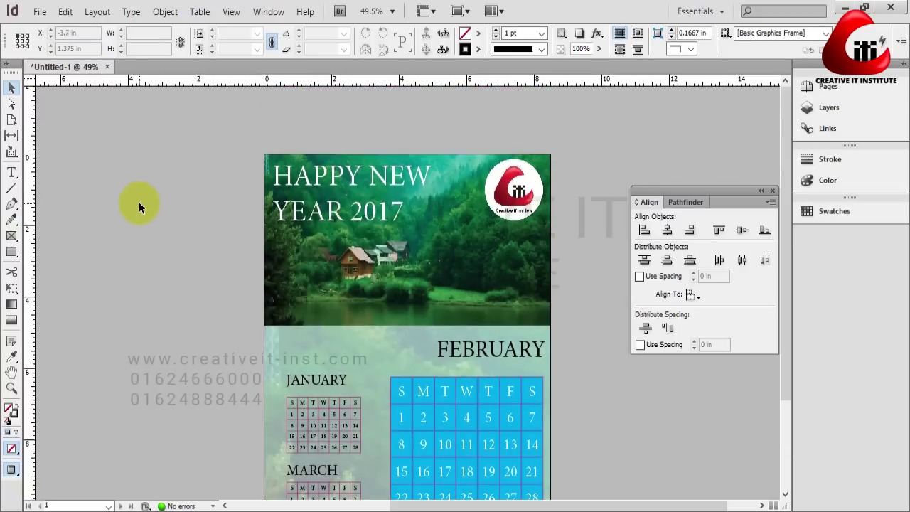
{"action": "scroll", "coordinate": [137, 200], "scroll_direction": "down", "scroll_amount": 2}
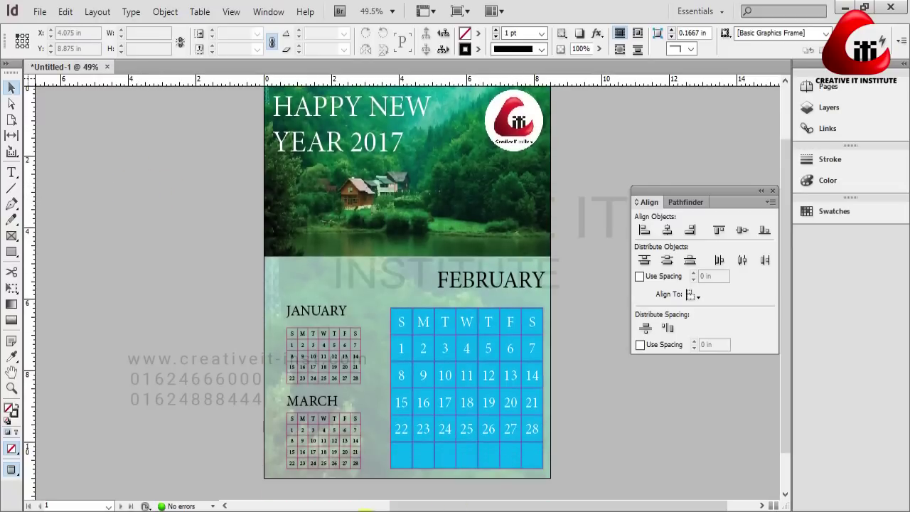